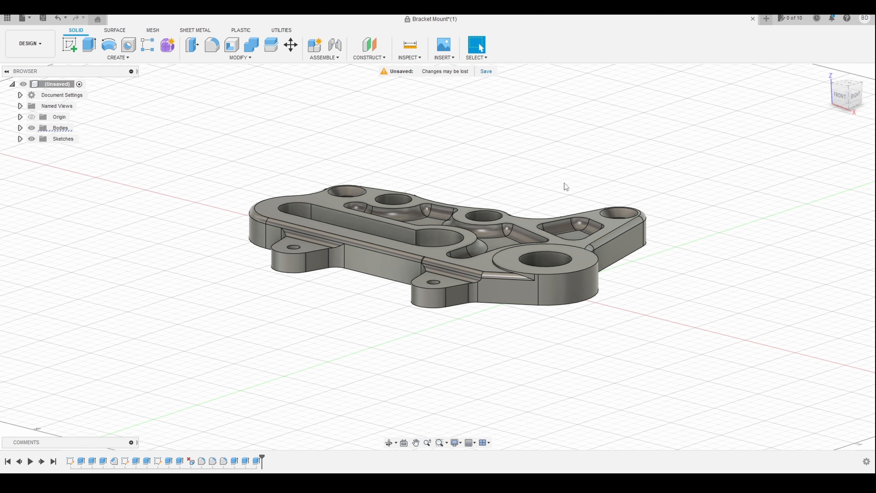
{"action": "mouse_move", "coordinate": [566, 187]}
{"action": "middle_mouse_down", "text": "shift"}
{"action": "mouse_move", "coordinate": [561, 176]}
{"action": "mouse_move", "coordinate": [494, 192]}
{"action": "mouse_move", "coordinate": [503, 197]}
{"action": "middle_mouse_up", "text": "shift"}
{"action": "middle_click_drag", "start_coordinate": [608, 227], "coordinate": [598, 228], "text": "shift"}
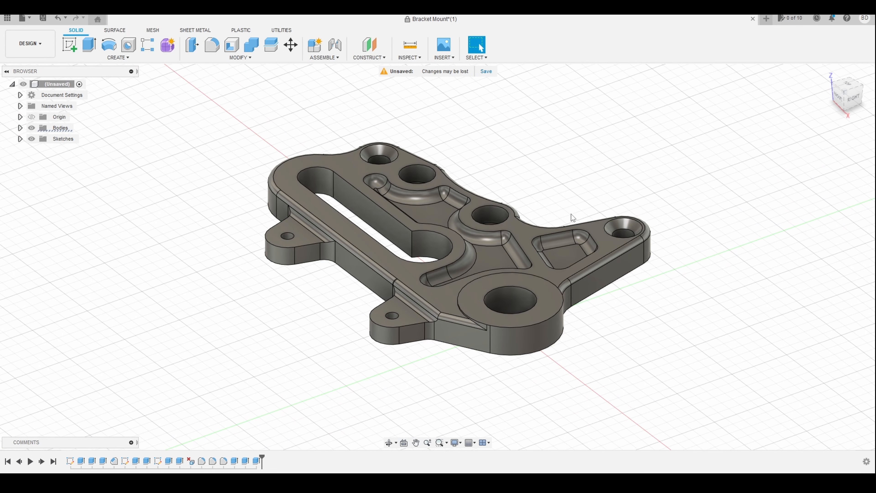
{"action": "middle_click_drag", "start_coordinate": [551, 217], "coordinate": [550, 217], "text": "shift"}
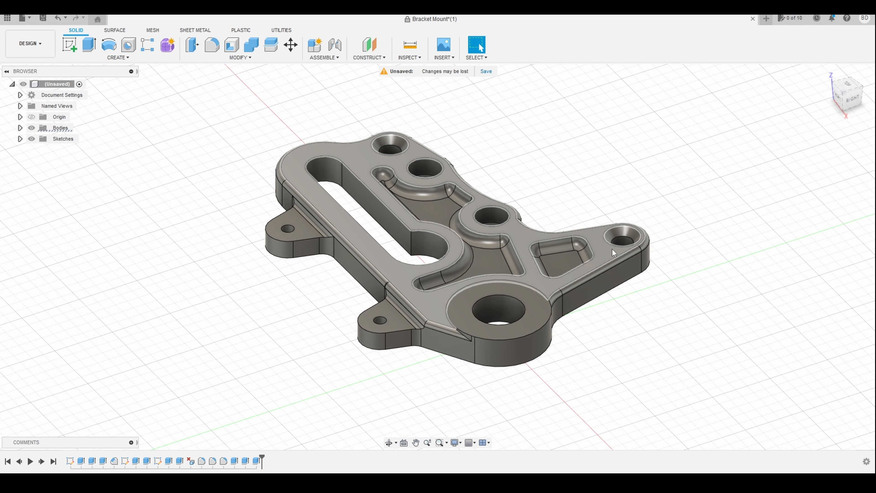
{"action": "mouse_move", "coordinate": [514, 276]}
{"action": "middle_mouse_down", "text": "shift"}
{"action": "mouse_move", "coordinate": [489, 265]}
{"action": "mouse_move", "coordinate": [500, 265]}
{"action": "middle_mouse_up", "text": "shift"}
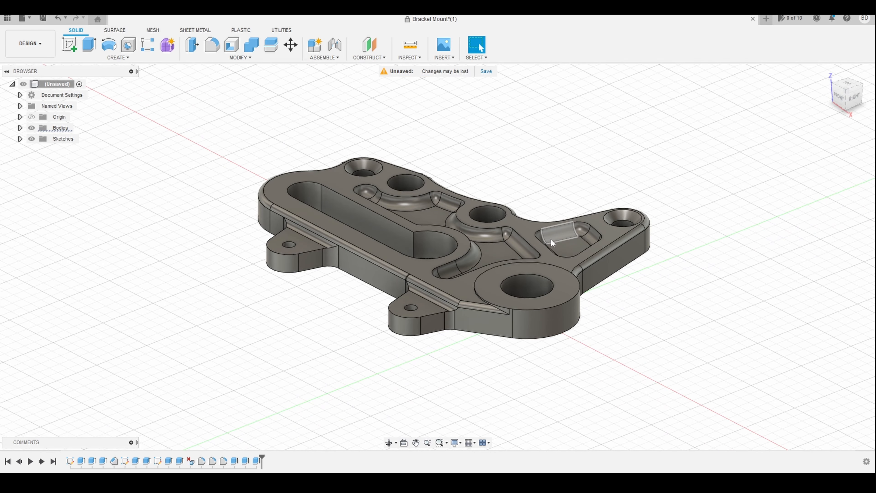
{"action": "middle_click_drag", "start_coordinate": [564, 244], "coordinate": [551, 238], "text": "shift"}
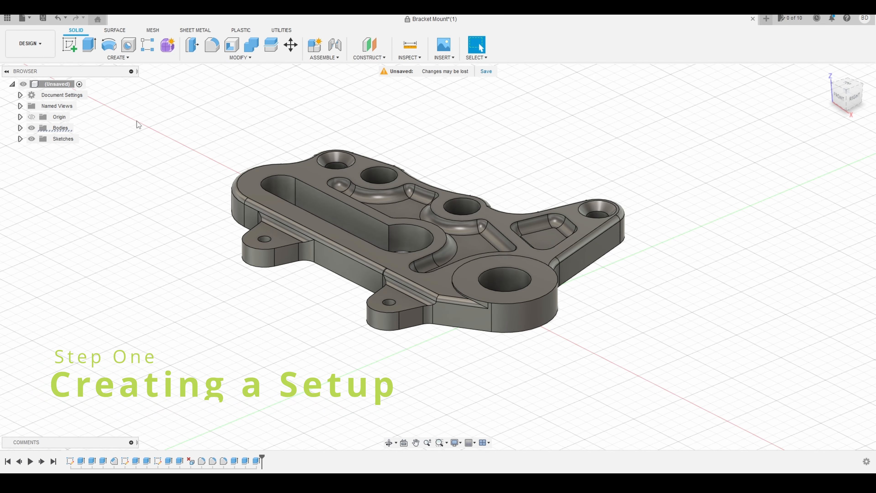
Switch to the Manufacture workspace and create a new milling setup for the bracket
{"action": "left_click", "coordinate": [35, 39]}
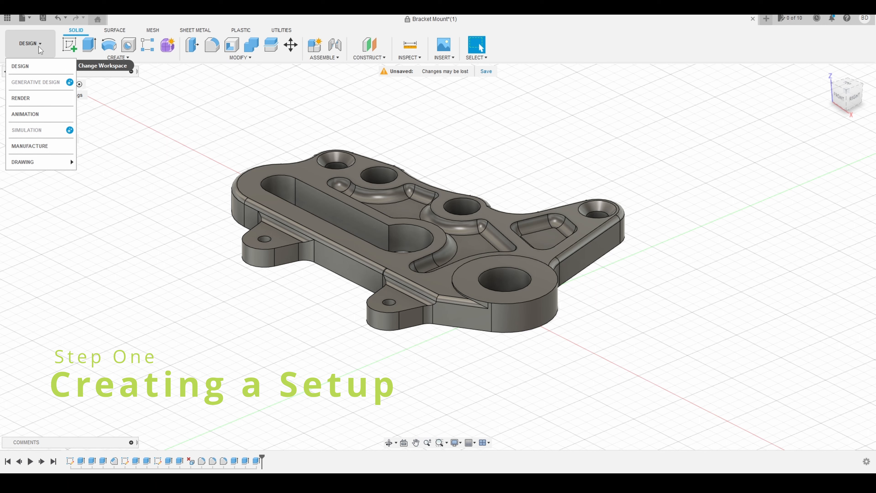
{"action": "left_click", "coordinate": [39, 149]}
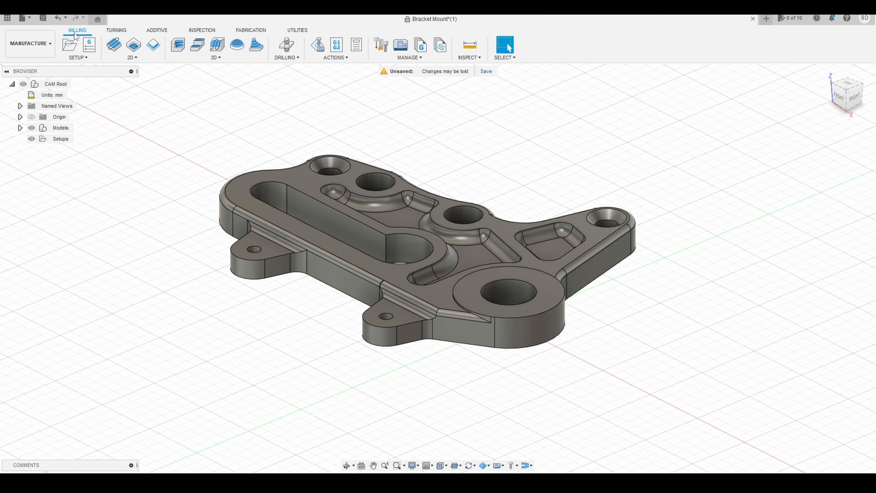
{"action": "left_click", "coordinate": [70, 46]}
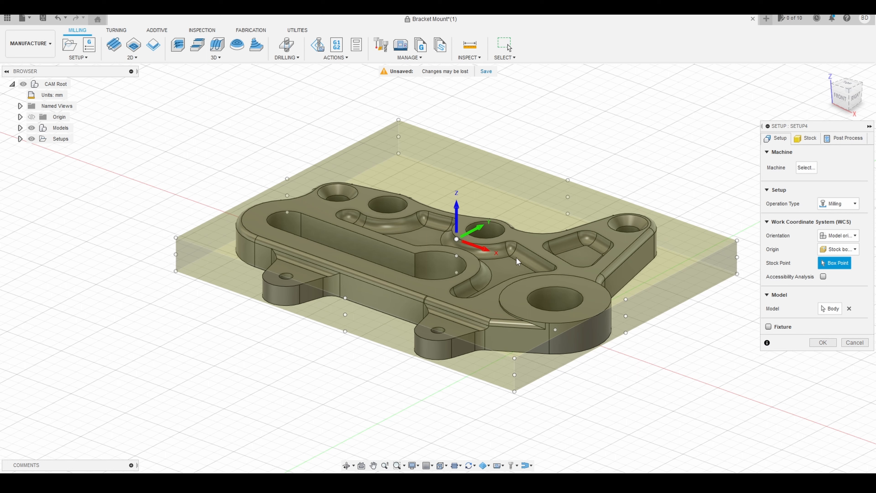
Set the setup's stock mode to Fixed size box
{"action": "mouse_move", "coordinate": [461, 266]}
{"action": "middle_mouse_down", "text": "shift"}
{"action": "mouse_move", "coordinate": [490, 246]}
{"action": "mouse_move", "coordinate": [459, 273]}
{"action": "mouse_move", "coordinate": [472, 272]}
{"action": "middle_mouse_up", "text": "shift"}
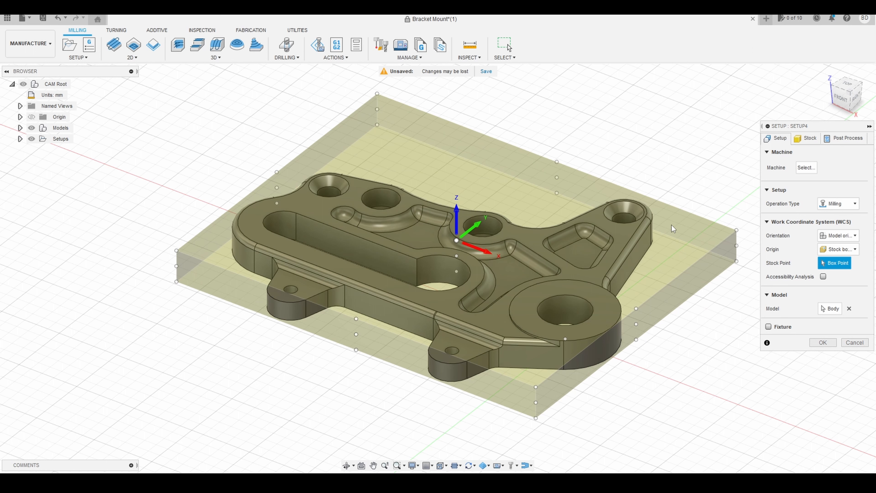
{"action": "middle_click_drag", "start_coordinate": [690, 251], "coordinate": [670, 236]}
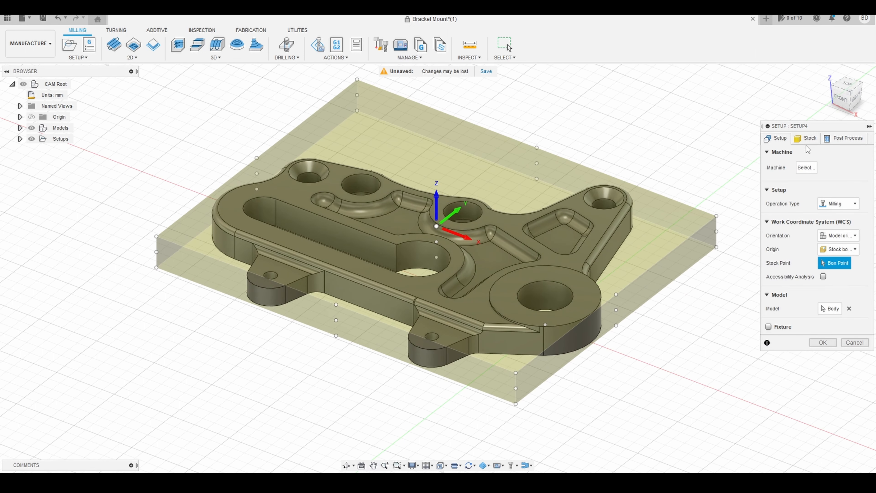
{"action": "left_click", "coordinate": [807, 139]}
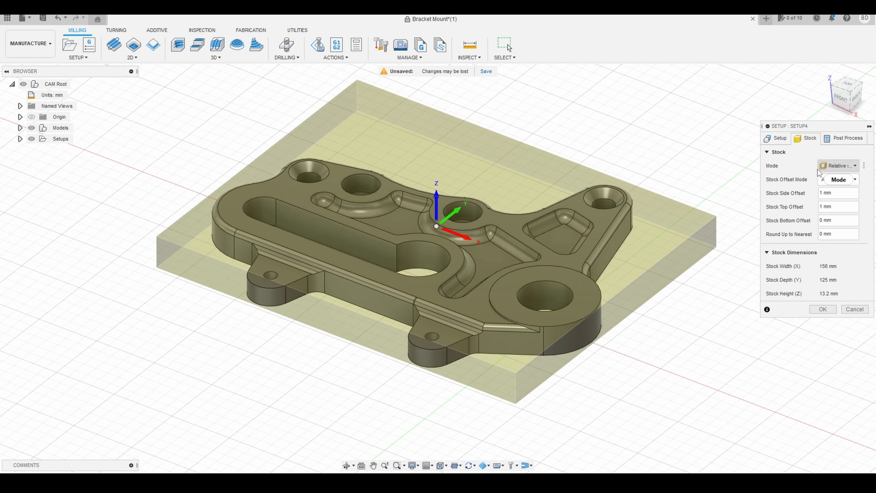
{"action": "left_click", "coordinate": [826, 166]}
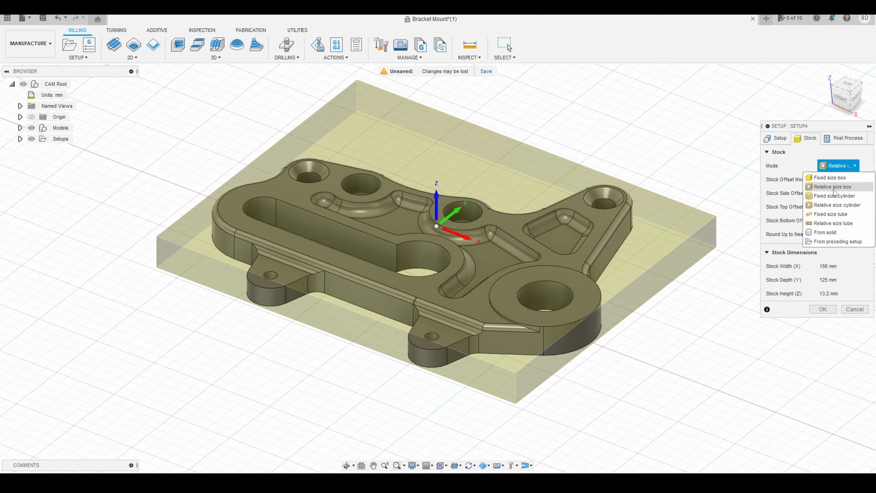
{"action": "left_click", "coordinate": [783, 170]}
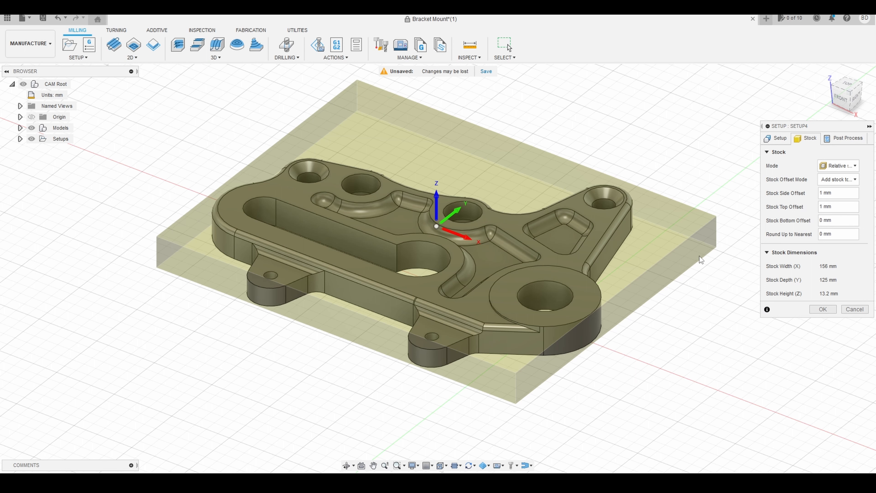
{"action": "middle_click_drag", "start_coordinate": [649, 247], "coordinate": [743, 231], "text": "shift"}
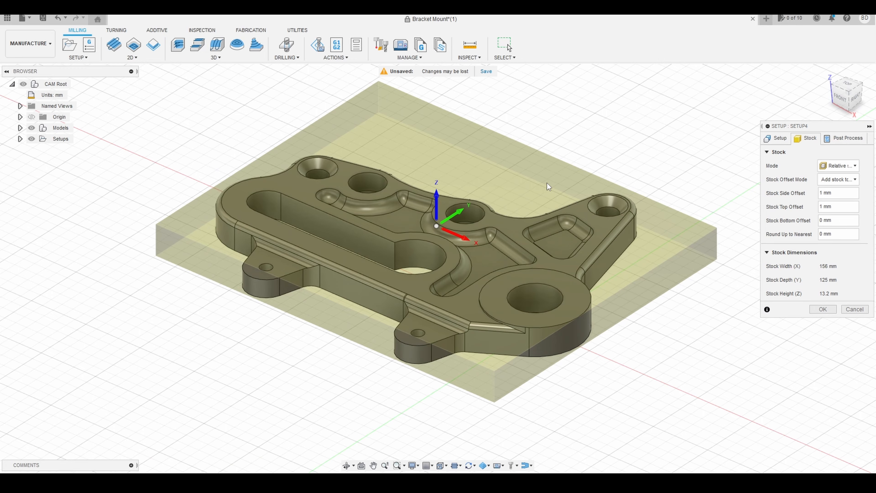
{"action": "mouse_move", "coordinate": [539, 194]}
{"action": "middle_mouse_down", "text": "shift"}
{"action": "mouse_move", "coordinate": [565, 166]}
{"action": "mouse_move", "coordinate": [541, 185]}
{"action": "middle_mouse_up", "text": "shift"}
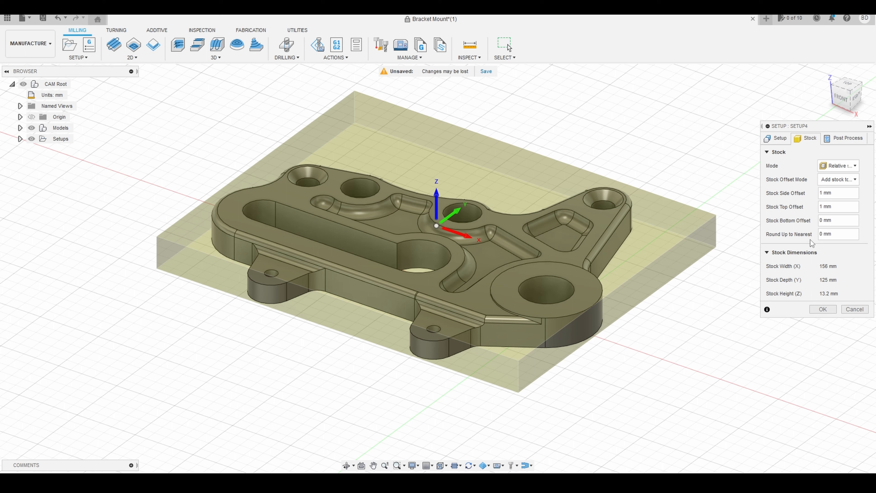
{"action": "left_click", "coordinate": [825, 165]}
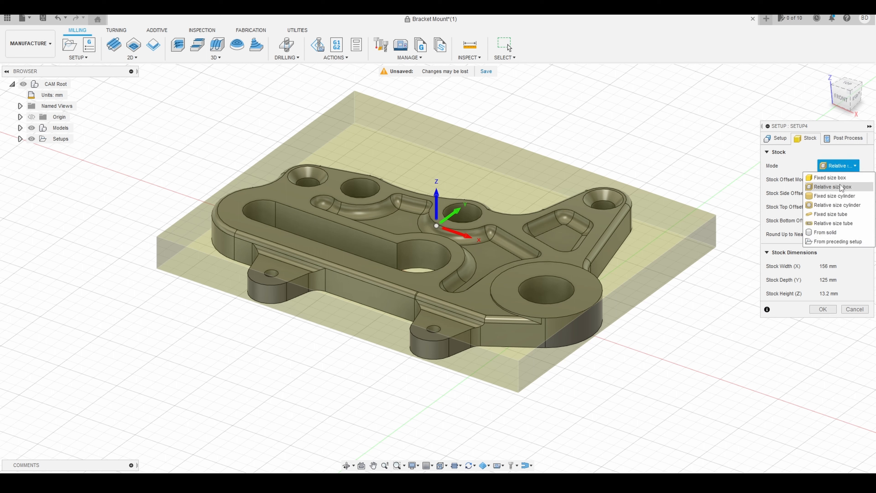
{"action": "left_click", "coordinate": [828, 178]}
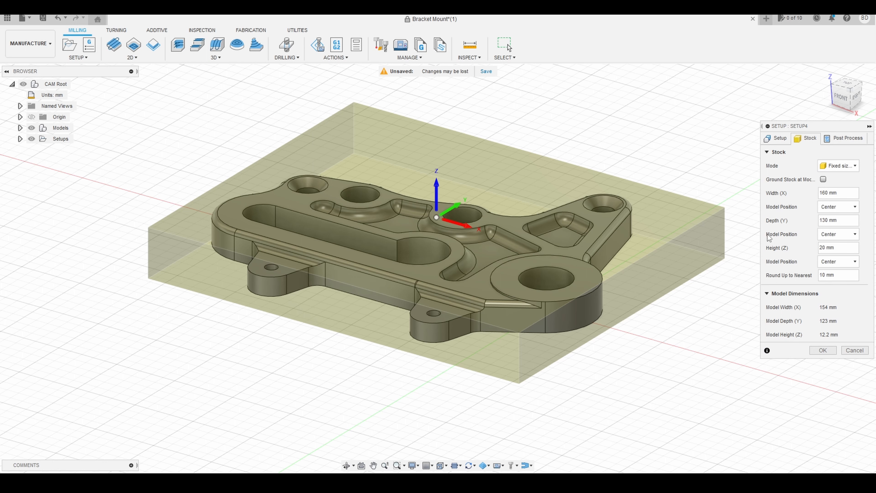
Try a stock width (X) of 150 mm and check from the front how the stock covers the part
{"action": "middle_click_drag", "start_coordinate": [634, 245], "coordinate": [680, 229]}
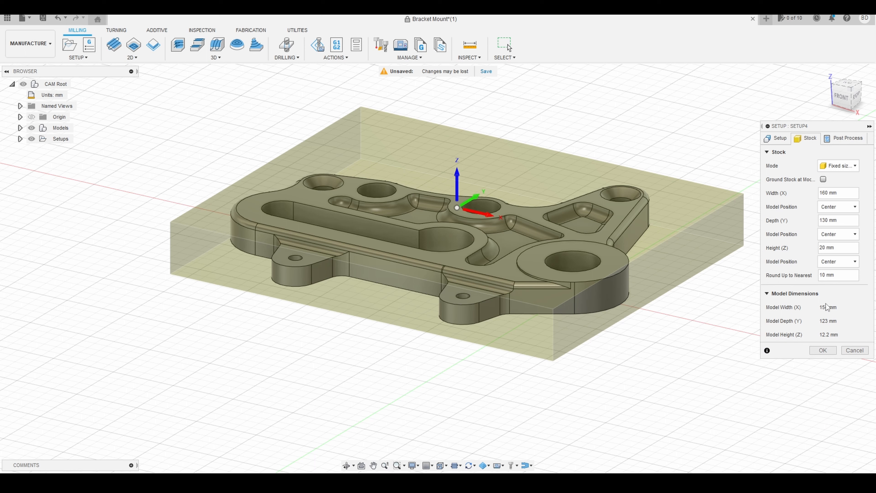
{"action": "left_click", "coordinate": [827, 193]}
{"action": "key", "text": "BackSpace"}
{"action": "type", "text": "5"}
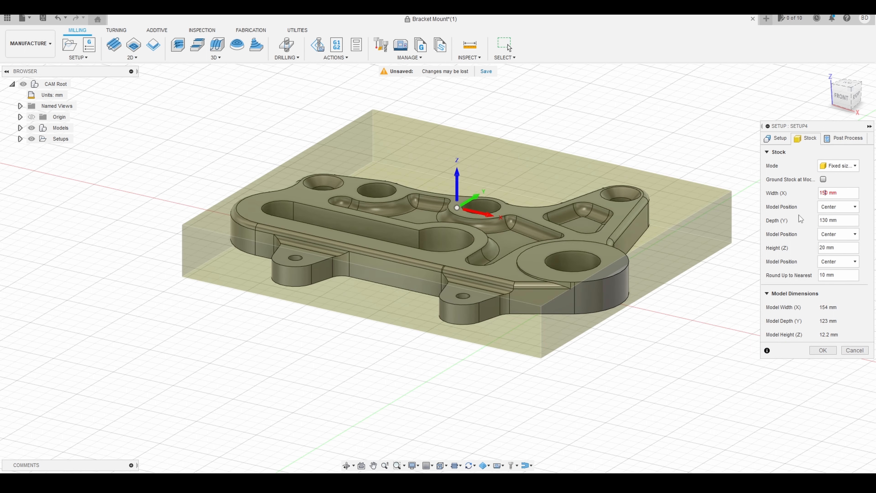
{"action": "triple_click", "coordinate": [837, 194]}
{"action": "left_click", "coordinate": [785, 198]}
{"action": "left_click", "coordinate": [842, 97]}
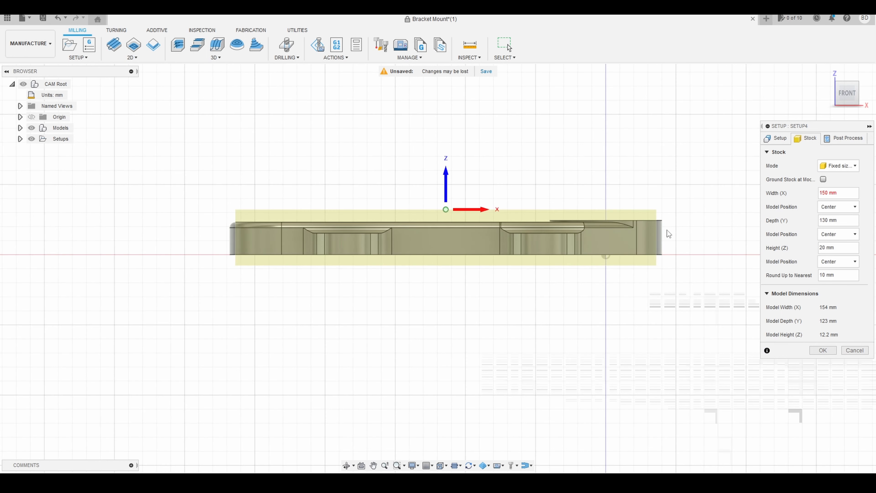
{"action": "middle_click_drag", "start_coordinate": [654, 244], "coordinate": [629, 263], "text": "shift"}
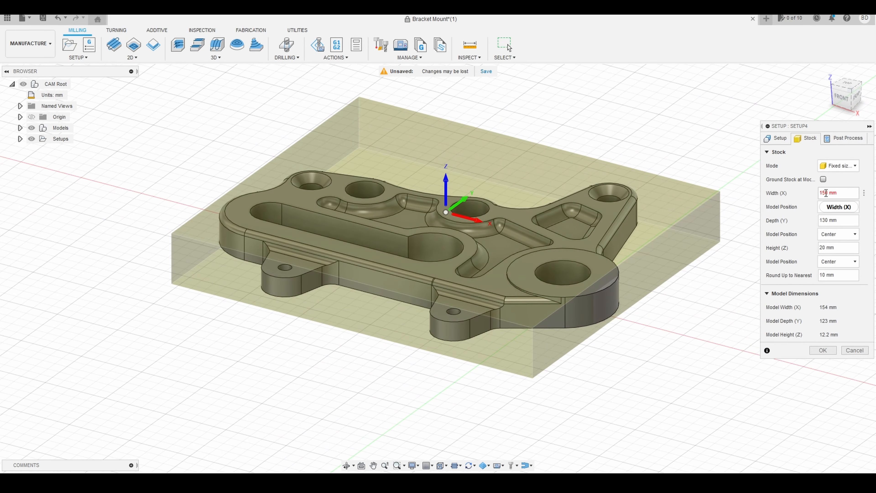
Set the stock width (X) to 160 mm and check the part's position inside the stock from the front
{"action": "double_click", "coordinate": [835, 194]}
{"action": "type", "text": "160"}
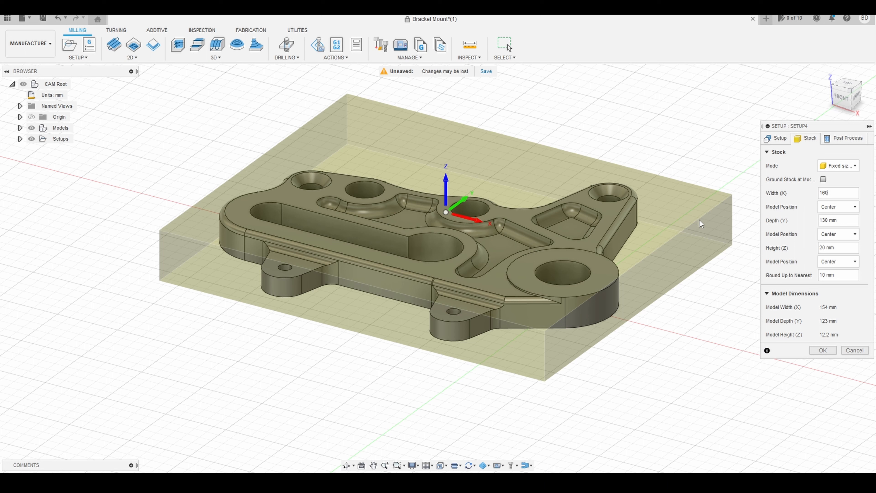
{"action": "left_click", "coordinate": [847, 98]}
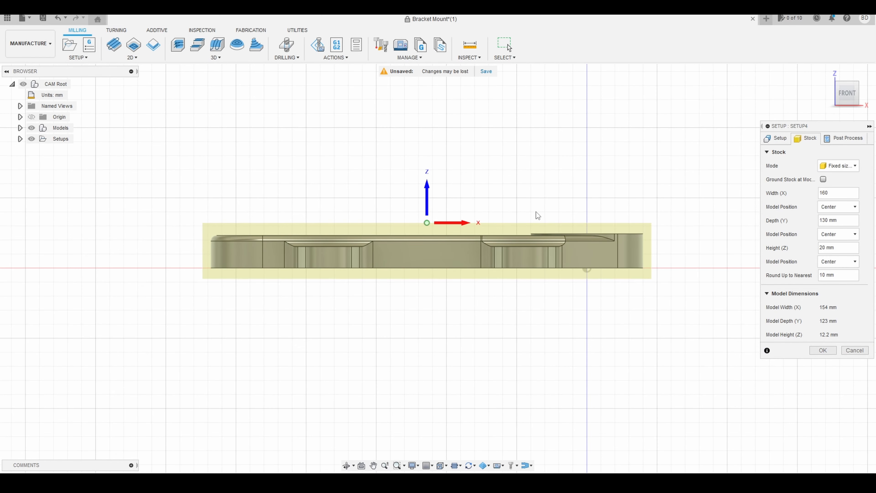
{"action": "middle_click_drag", "start_coordinate": [538, 215], "coordinate": [536, 248], "text": "shift"}
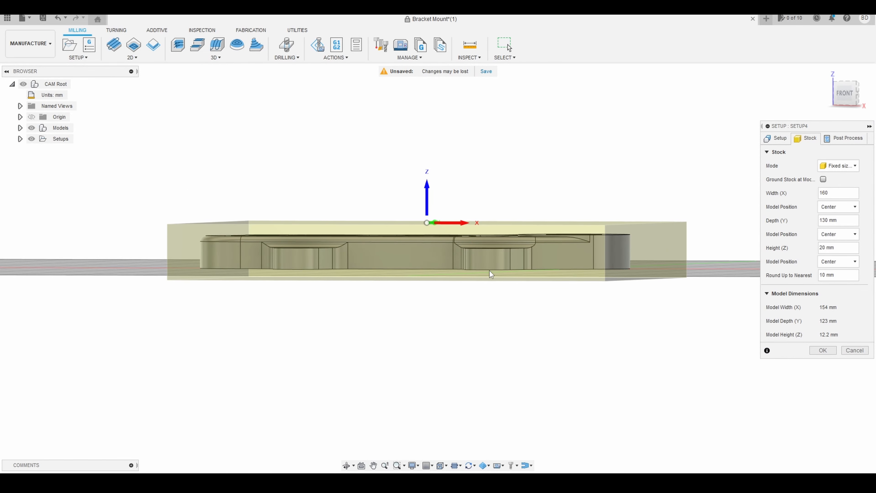
{"action": "middle_click_drag", "start_coordinate": [489, 270], "coordinate": [512, 262], "text": "shift"}
Position the model in the stock height using Offset from bottom (-Z) with an offset of 0 mm
{"action": "left_click", "coordinate": [811, 140]}
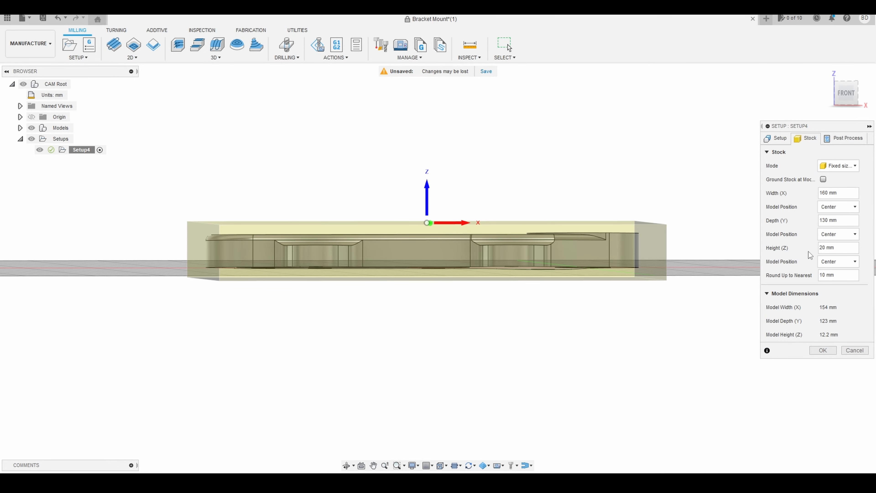
{"action": "left_click", "coordinate": [837, 265]}
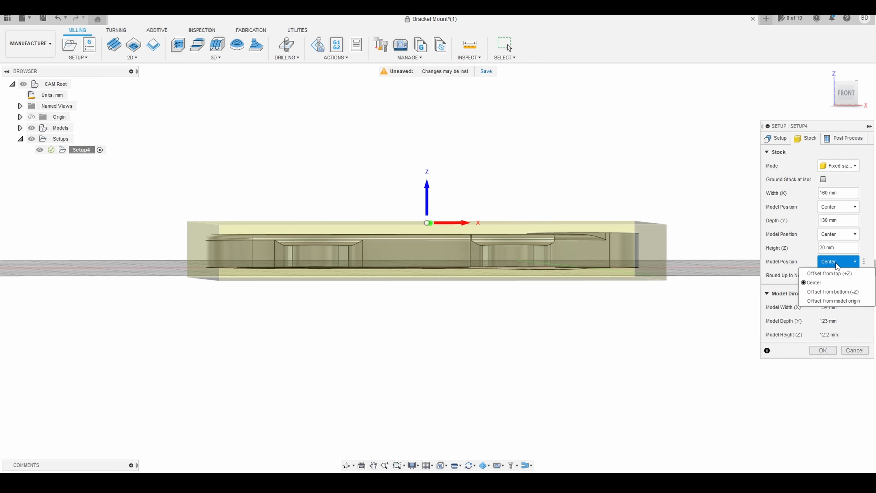
{"action": "left_click", "coordinate": [837, 292]}
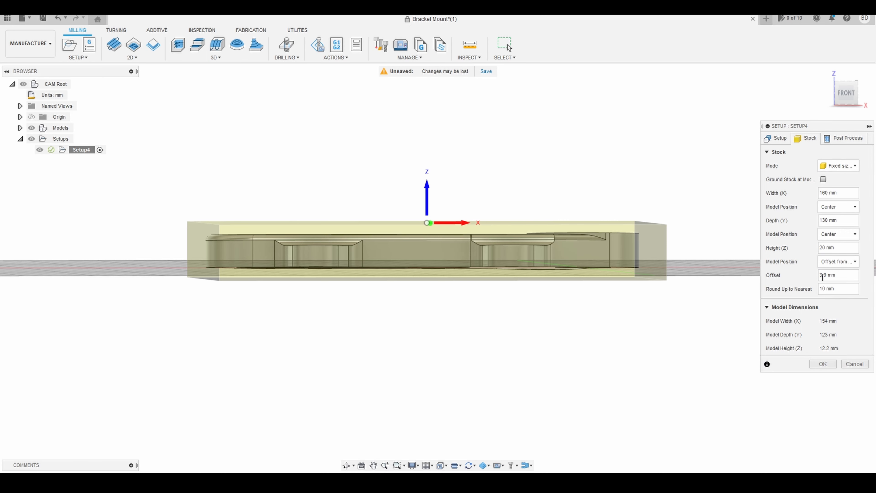
{"action": "middle_click_drag", "start_coordinate": [618, 260], "coordinate": [684, 270], "text": "shift"}
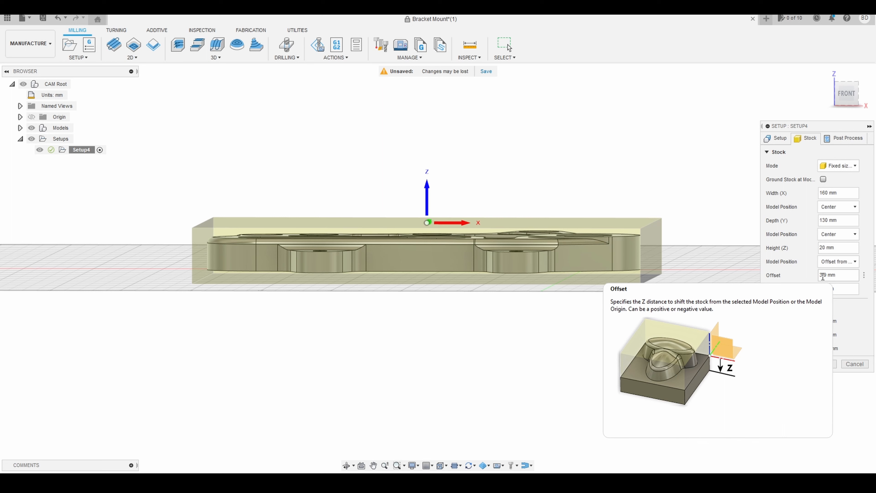
{"action": "left_click", "coordinate": [811, 277]}
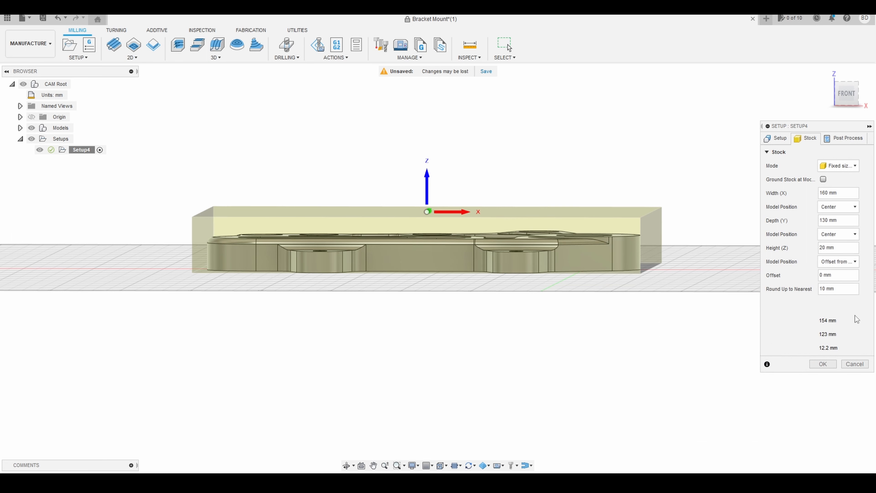
Try Offset from top (+Z) for the model's height position, and return it to Offset from bottom (-Z)
{"action": "middle_click_drag", "start_coordinate": [658, 295], "coordinate": [602, 228], "text": "shift"}
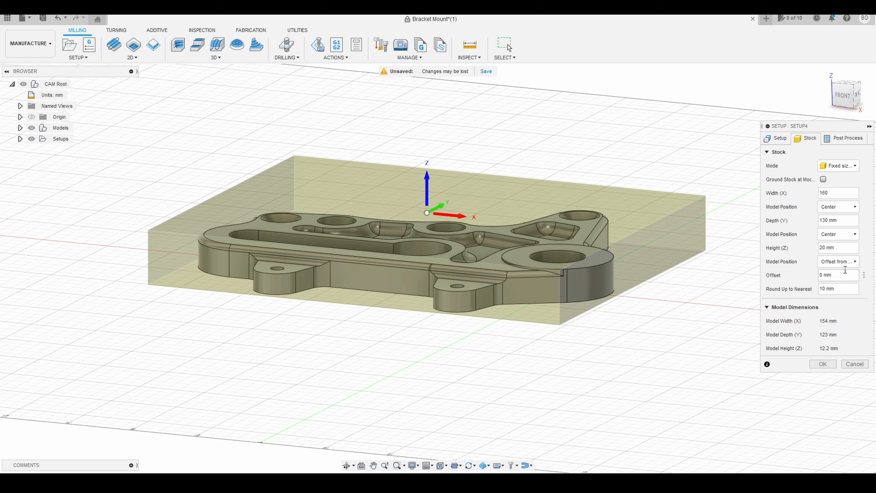
{"action": "left_click", "coordinate": [823, 261]}
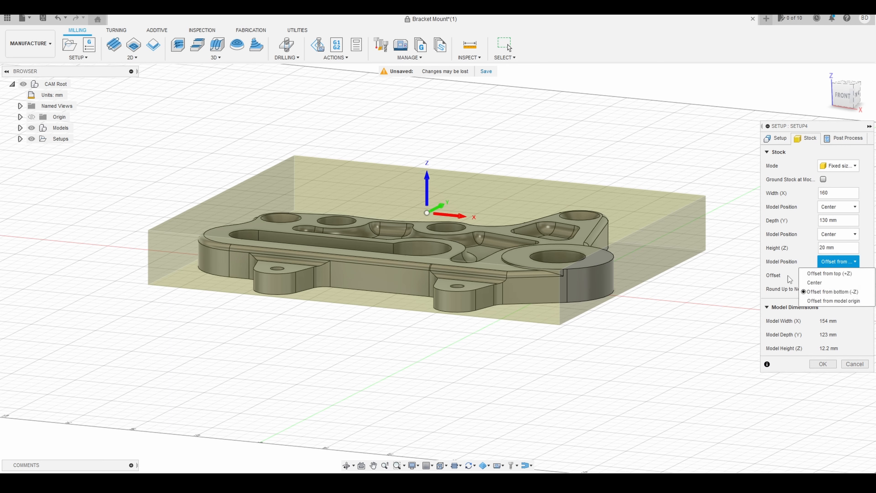
{"action": "left_click", "coordinate": [816, 274]}
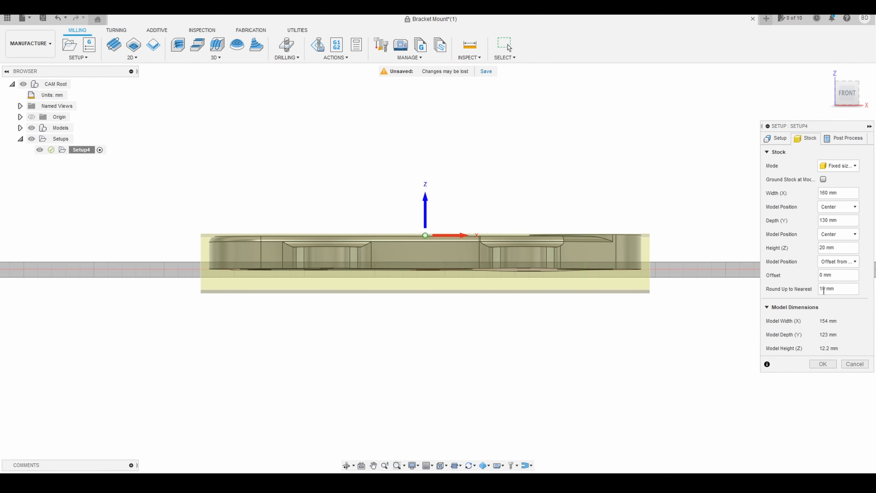
{"action": "left_click", "coordinate": [838, 261]}
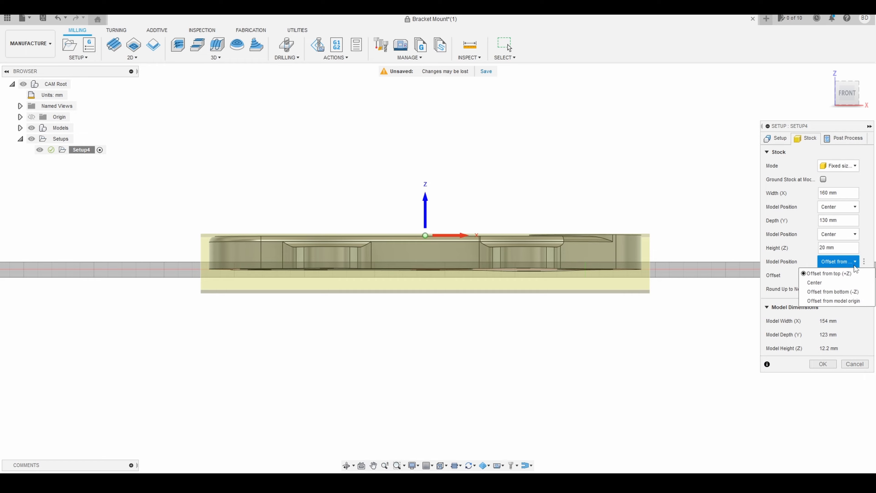
{"action": "left_click", "coordinate": [829, 292]}
{"action": "key", "text": "F6"}
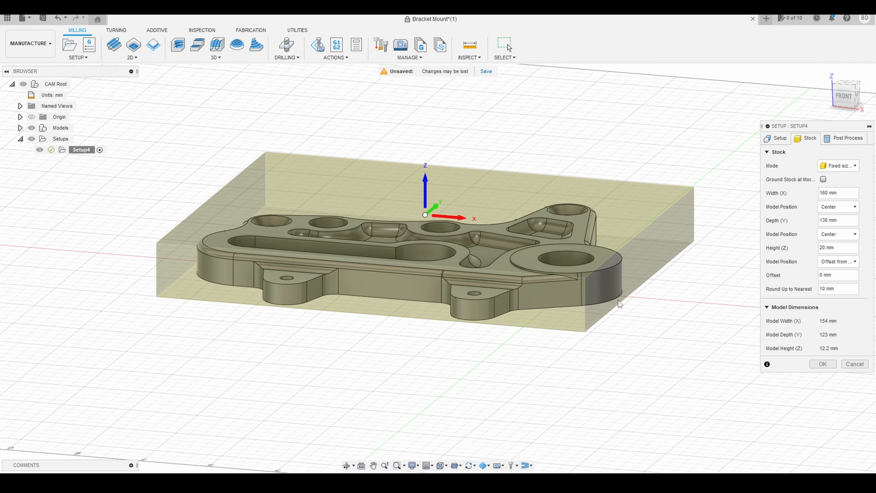
Set the origin type of the setup's work coordinate system to Stock box point
{"action": "left_click", "coordinate": [777, 138]}
{"action": "middle_click_drag", "start_coordinate": [720, 206], "coordinate": [693, 216], "text": "shift"}
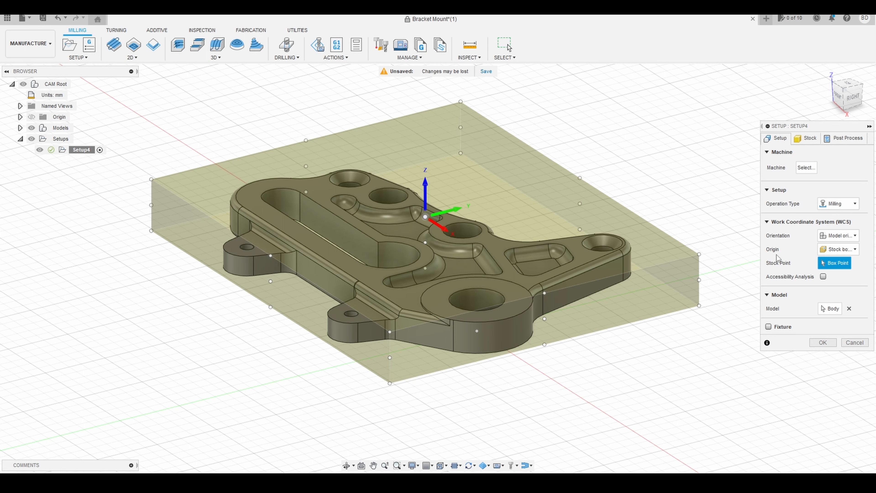
{"action": "left_click", "coordinate": [852, 254]}
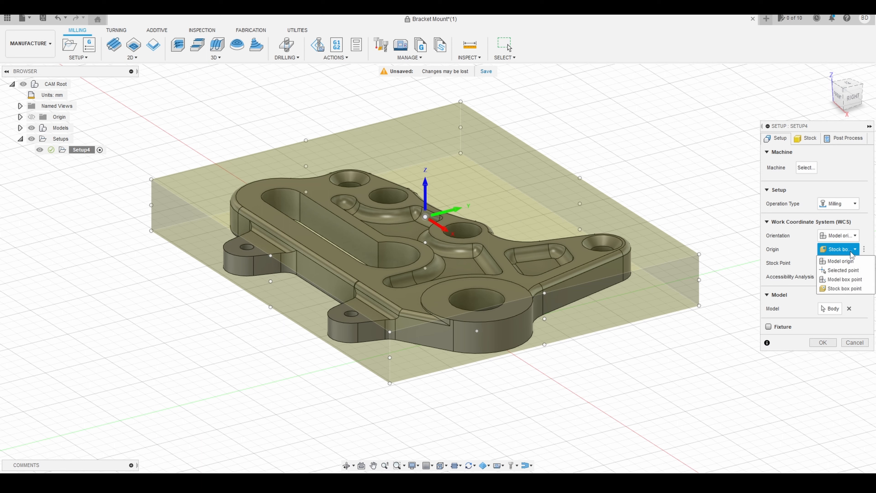
{"action": "left_click", "coordinate": [842, 292]}
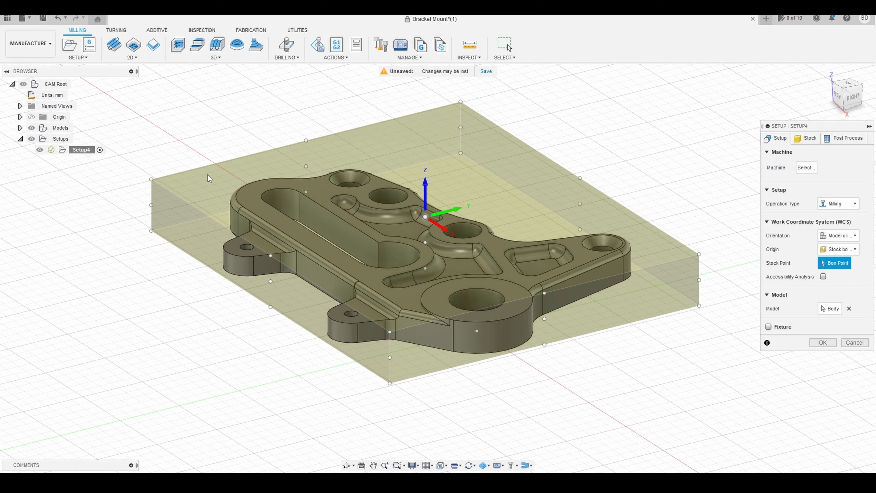
Try several stock box points as the WCS origin, ending with the bottom corner of the stock at minimum X and Y
{"action": "left_click", "coordinate": [390, 357]}
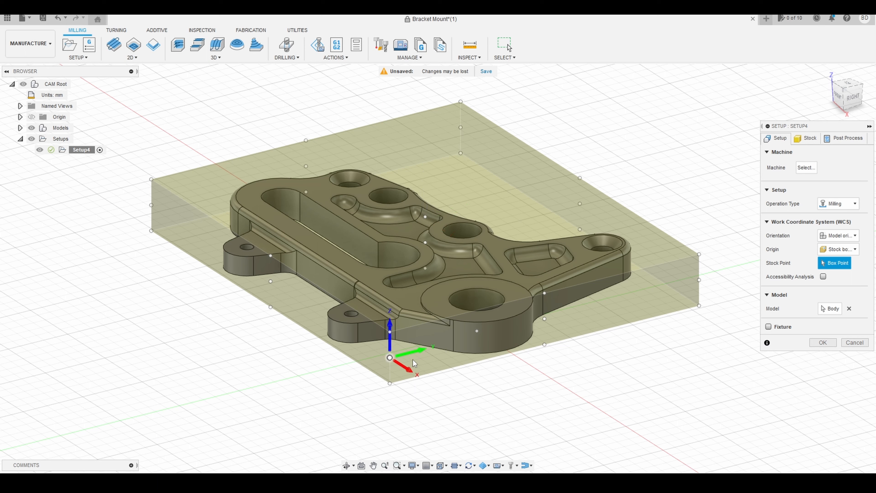
{"action": "left_click", "coordinate": [545, 319]}
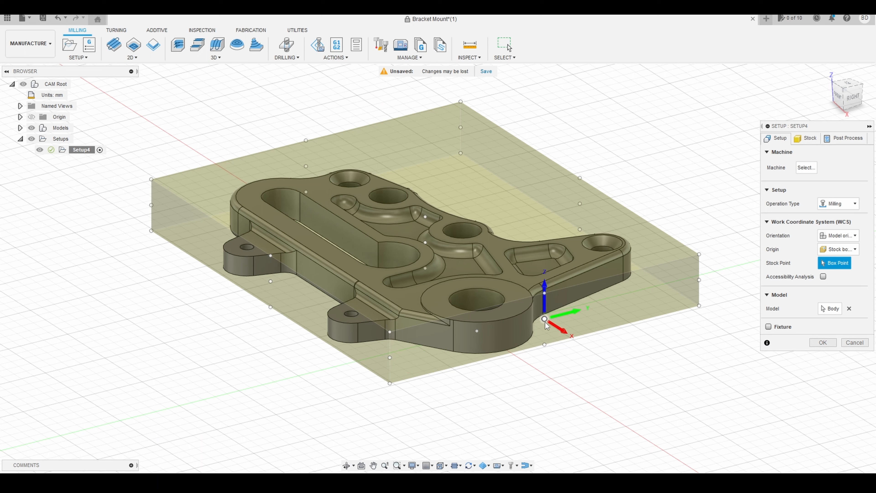
{"action": "left_click", "coordinate": [151, 179]}
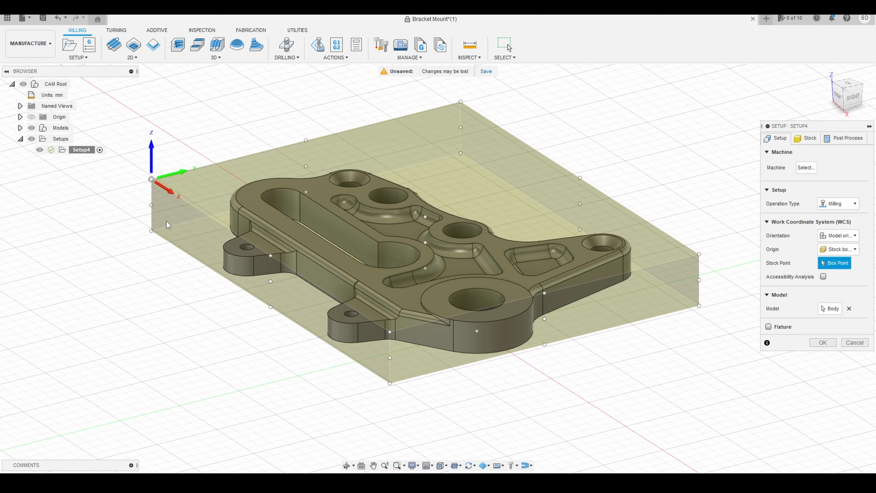
{"action": "left_click", "coordinate": [150, 230]}
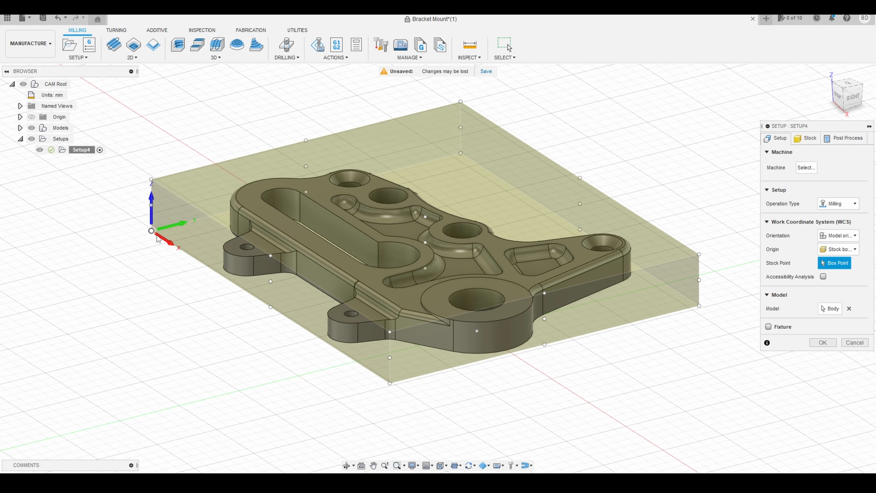
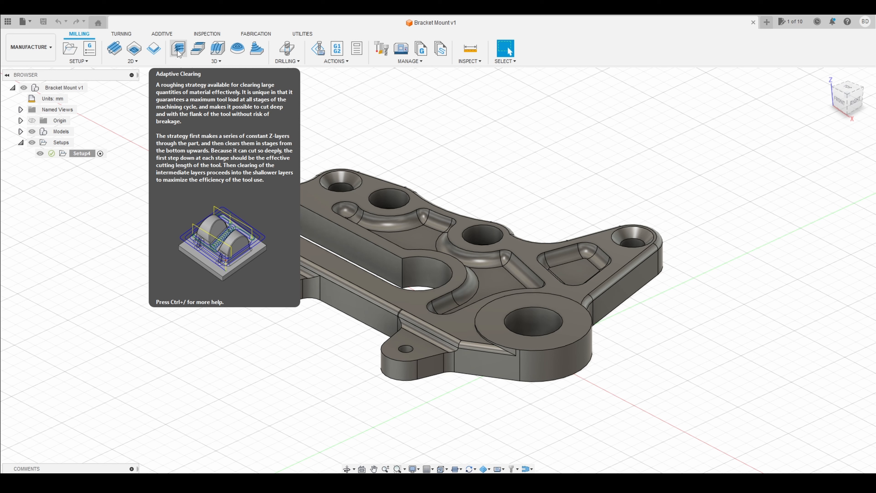
Start a 3D Adaptive Clearing operation and assign the 1/4" Flat Endmill from the local DIVCNC tool library
{"action": "left_click", "coordinate": [179, 52]}
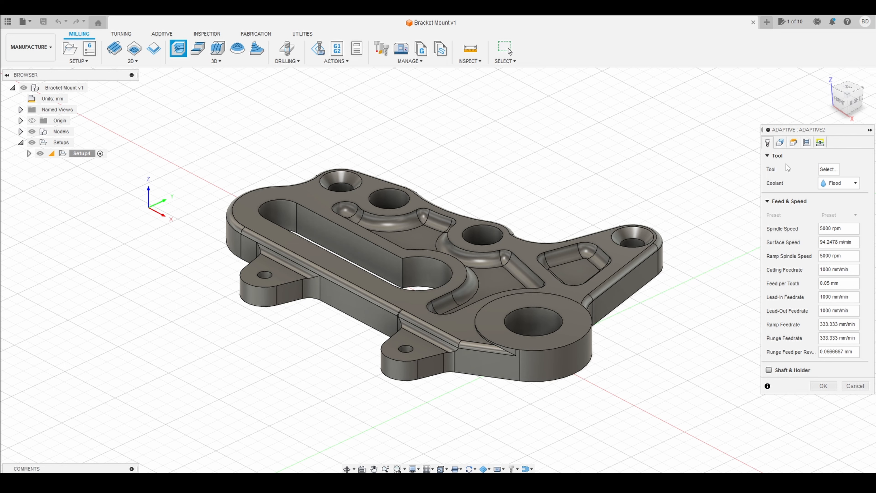
{"action": "left_click", "coordinate": [830, 170]}
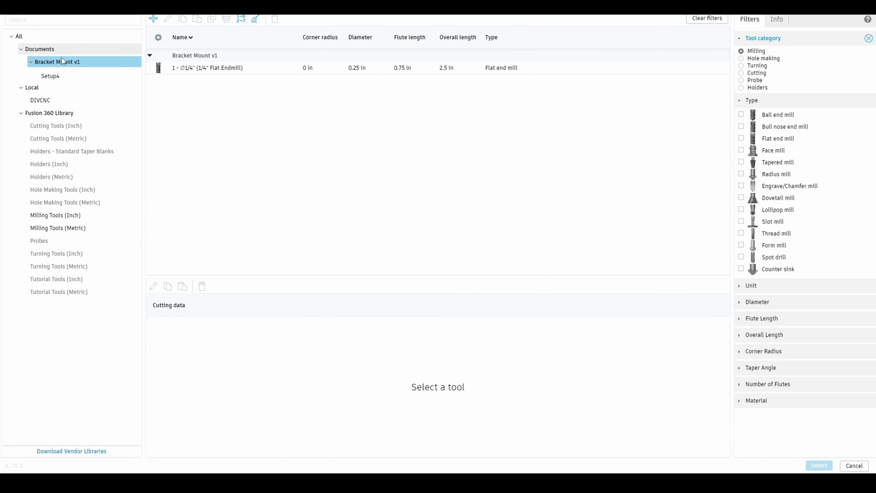
{"action": "left_click", "coordinate": [65, 102]}
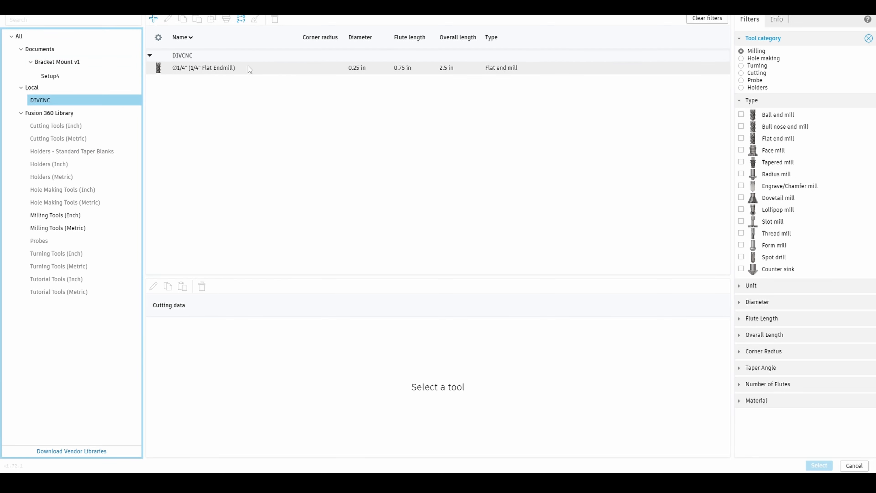
{"action": "left_click", "coordinate": [280, 81]}
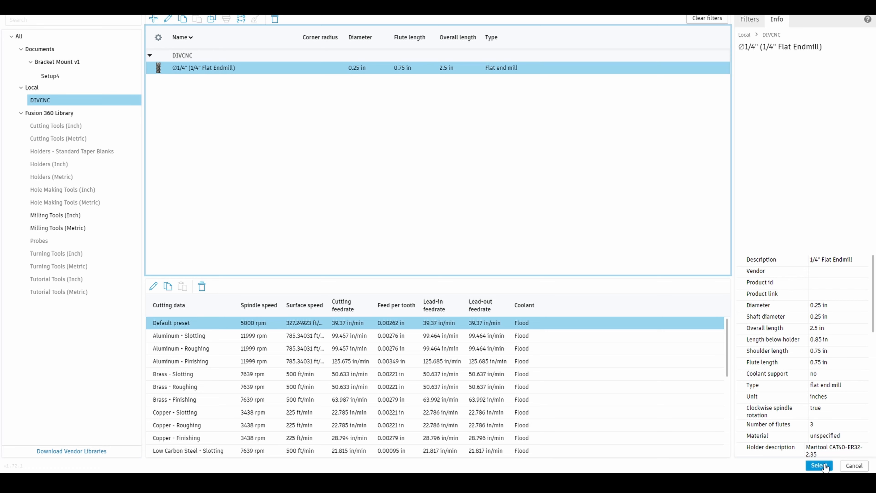
{"action": "left_click", "coordinate": [823, 466]}
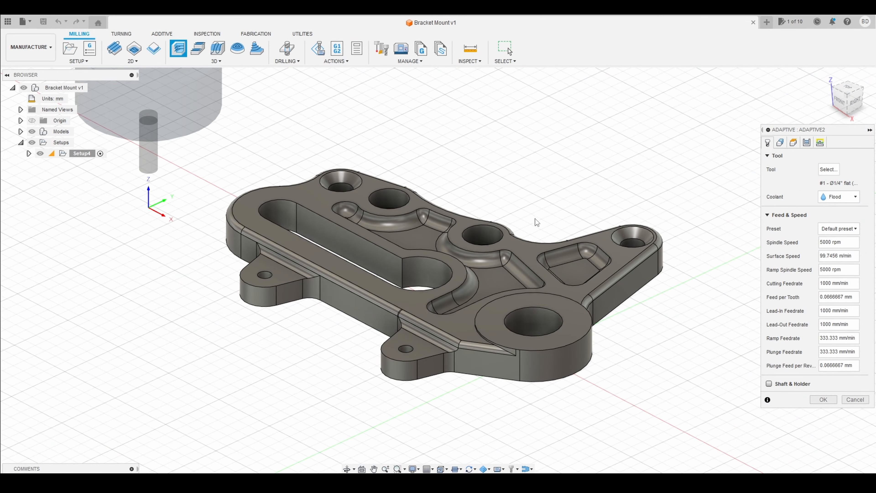
Try the Aluminum - Slotting cutting preset for the tool, and change it to Aluminum - Roughing
{"action": "mouse_move", "coordinate": [431, 201]}
{"action": "middle_mouse_down"}
{"action": "mouse_move", "coordinate": [489, 238]}
{"action": "mouse_move", "coordinate": [511, 277]}
{"action": "mouse_move", "coordinate": [419, 213]}
{"action": "middle_mouse_up"}
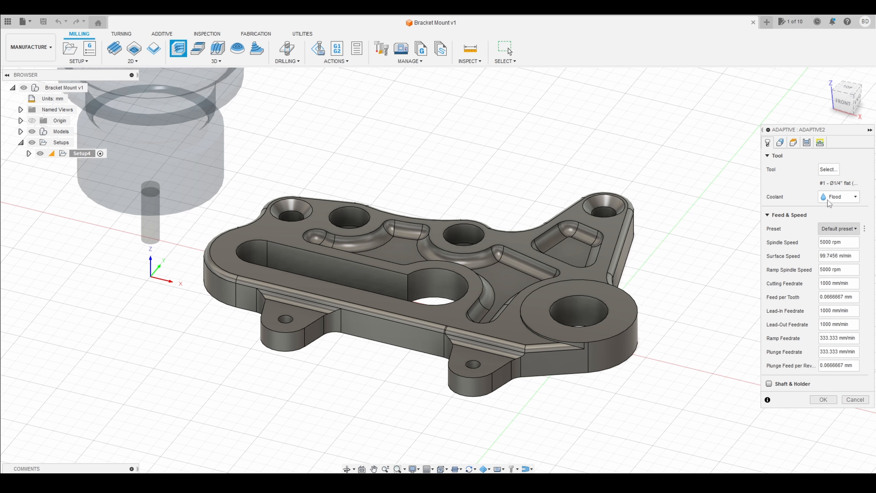
{"action": "left_click", "coordinate": [840, 229]}
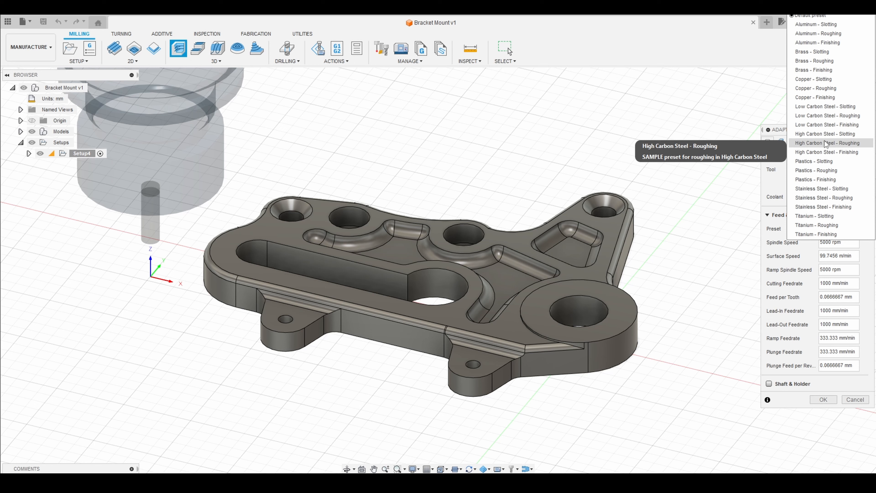
{"action": "left_click", "coordinate": [822, 25]}
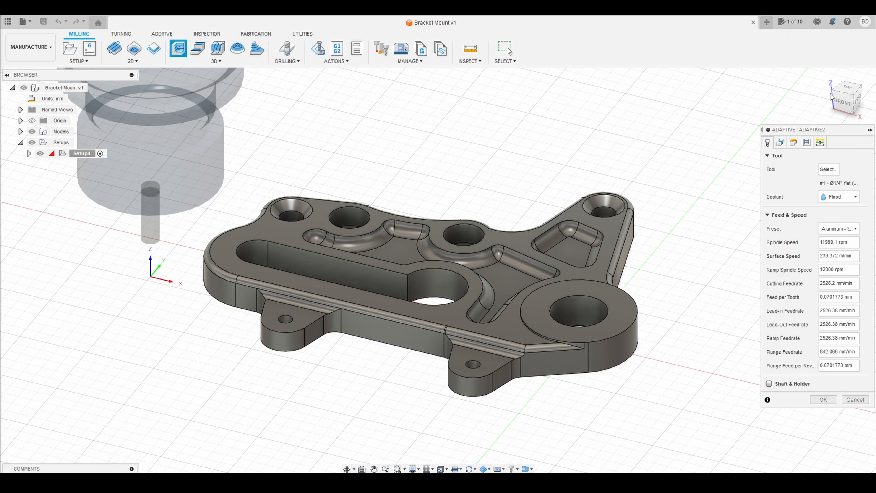
{"action": "left_click", "coordinate": [851, 230]}
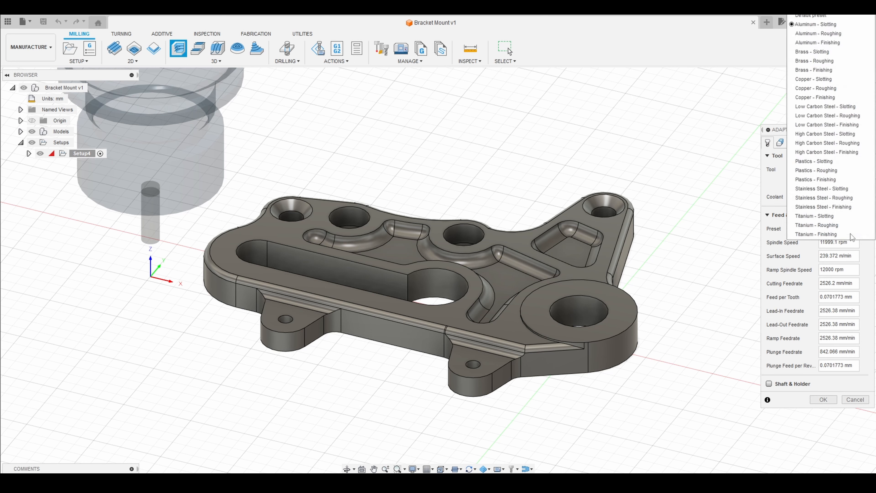
{"action": "left_click", "coordinate": [841, 35]}
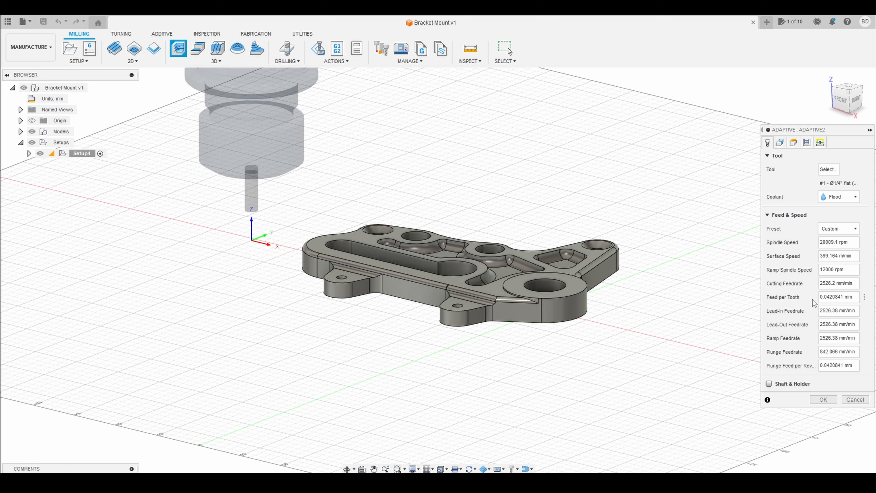
Set the adaptive operation's spindle speed to 15999.1 rpm
{"action": "left_click", "coordinate": [822, 242]}
{"action": "key", "text": "BackSpace"}
{"action": "type", "text": "15"}
{"action": "key", "text": "Delete"}
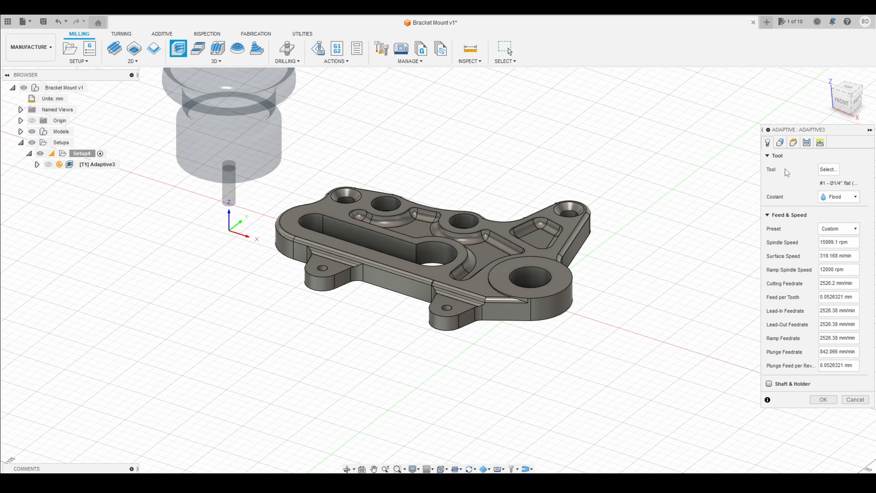
Try a bounding box machining boundary with the tool contained inside it, and return the machining boundary to None
{"action": "left_click", "coordinate": [784, 145]}
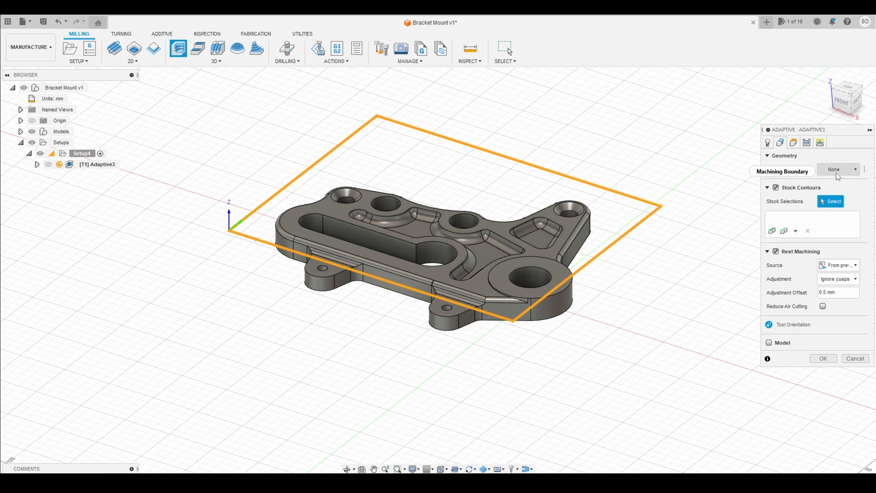
{"action": "mouse_move", "coordinate": [841, 174]}
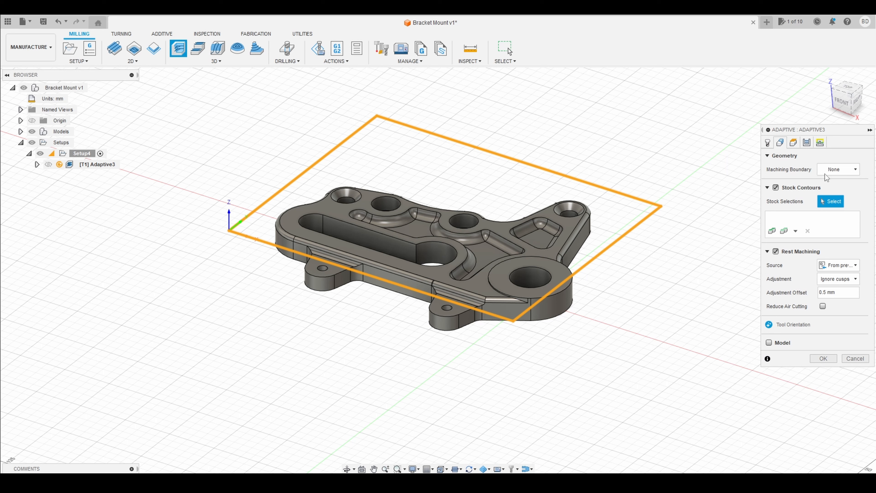
{"action": "left_click", "coordinate": [846, 171]}
{"action": "left_click", "coordinate": [843, 191]}
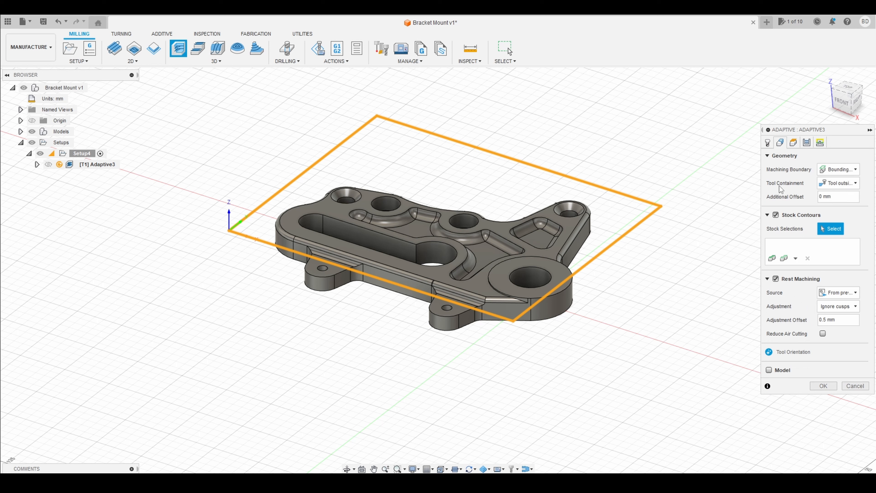
{"action": "left_click", "coordinate": [837, 183]}
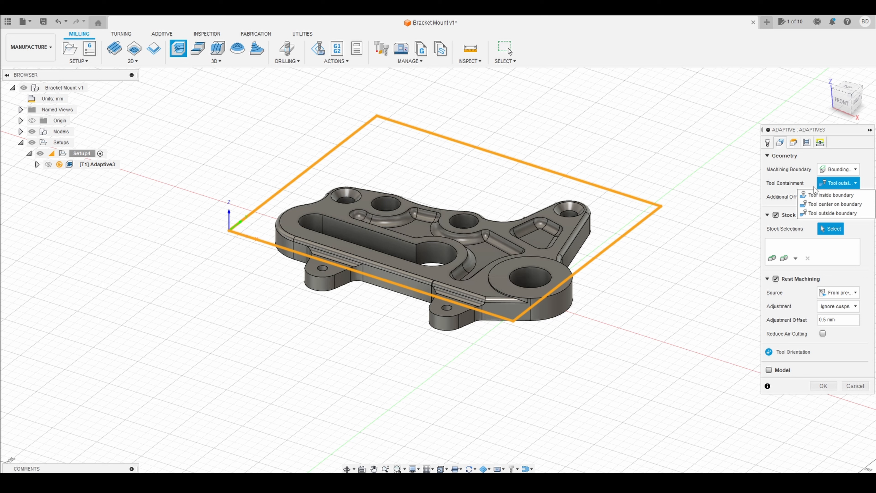
{"action": "left_click", "coordinate": [831, 195]}
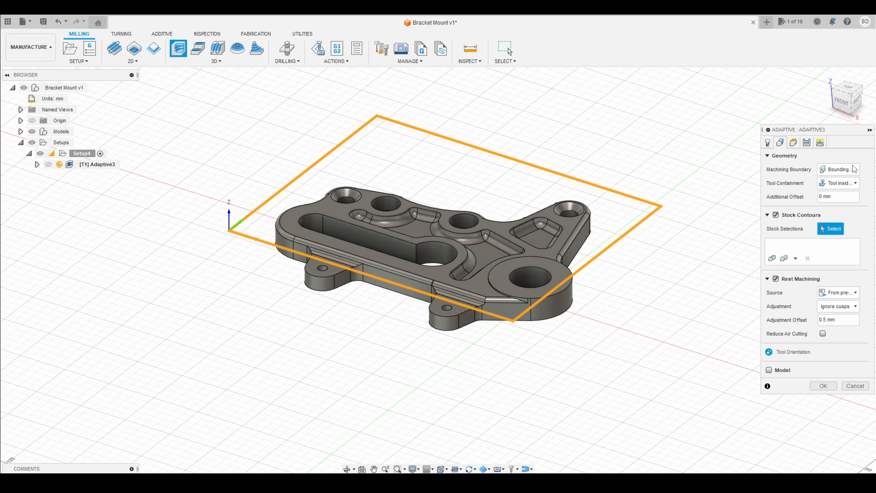
{"action": "left_click", "coordinate": [847, 169]}
{"action": "left_click", "coordinate": [846, 181]}
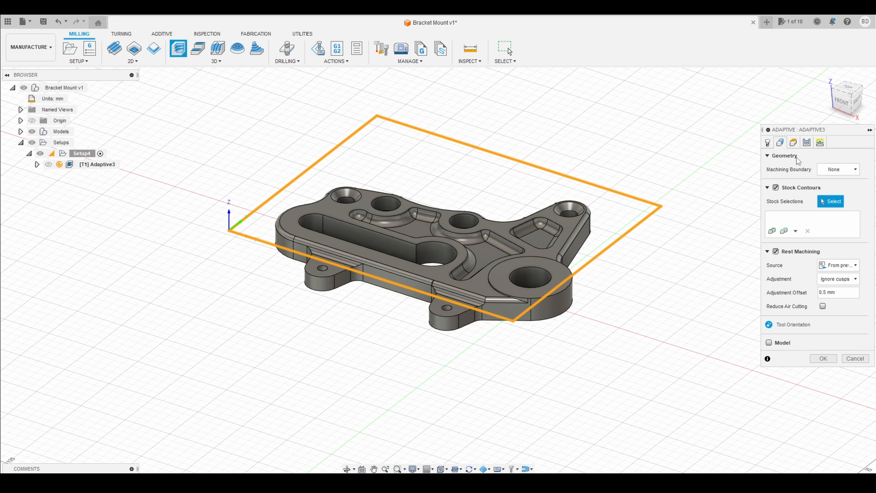
Examine the adaptive operation's clearance, retract, top and bottom height planes around the part from several angles
{"action": "left_click", "coordinate": [793, 142]}
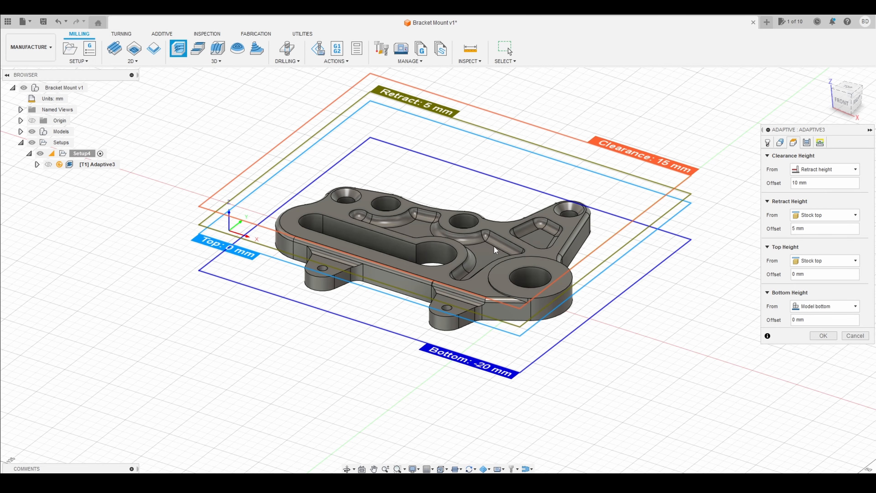
{"action": "mouse_move", "coordinate": [466, 228]}
{"action": "middle_mouse_down", "text": "shift"}
{"action": "mouse_move", "coordinate": [478, 202]}
{"action": "mouse_move", "coordinate": [459, 215]}
{"action": "mouse_move", "coordinate": [473, 235]}
{"action": "mouse_move", "coordinate": [478, 225]}
{"action": "middle_mouse_up", "text": "shift"}
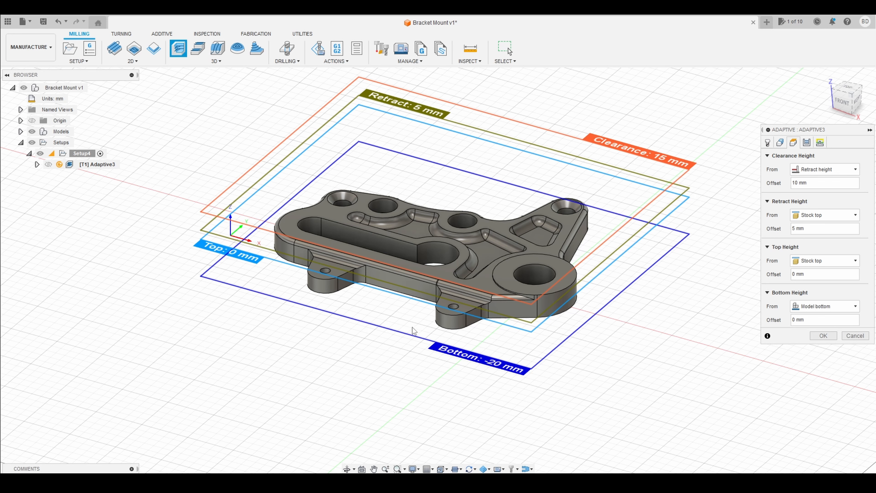
{"action": "mouse_move", "coordinate": [390, 320]}
{"action": "middle_mouse_down", "text": "shift"}
{"action": "mouse_move", "coordinate": [409, 296]}
{"action": "mouse_move", "coordinate": [391, 307]}
{"action": "middle_mouse_up", "text": "shift"}
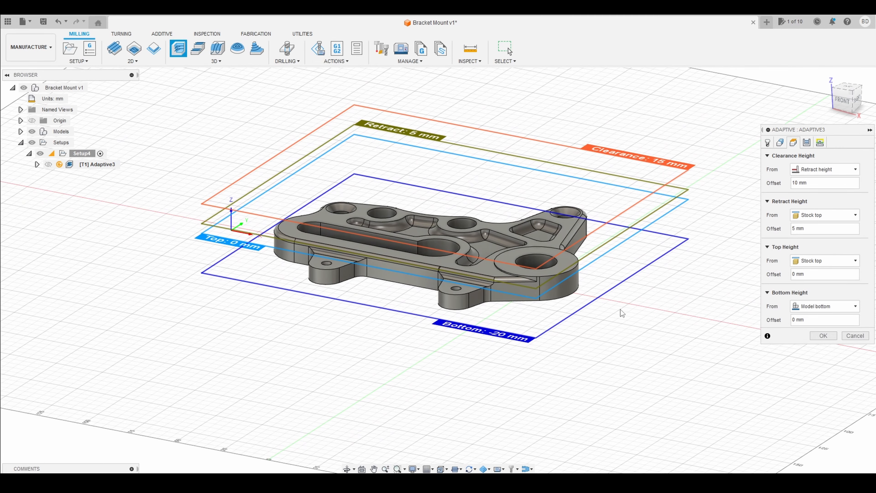
{"action": "mouse_move", "coordinate": [507, 338]}
{"action": "middle_mouse_down", "text": "shift"}
{"action": "mouse_move", "coordinate": [504, 327]}
{"action": "mouse_move", "coordinate": [520, 315]}
{"action": "mouse_move", "coordinate": [506, 333]}
{"action": "middle_mouse_up", "text": "shift"}
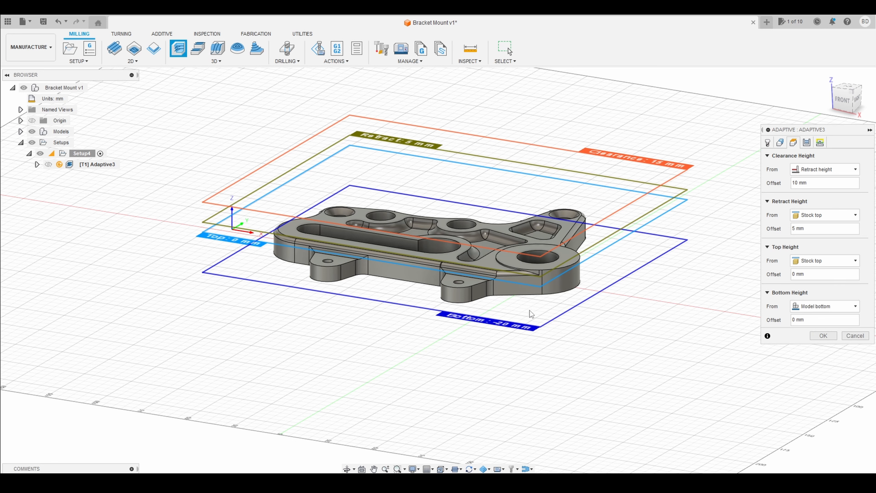
{"action": "middle_click_drag", "start_coordinate": [578, 240], "coordinate": [565, 247], "text": "shift"}
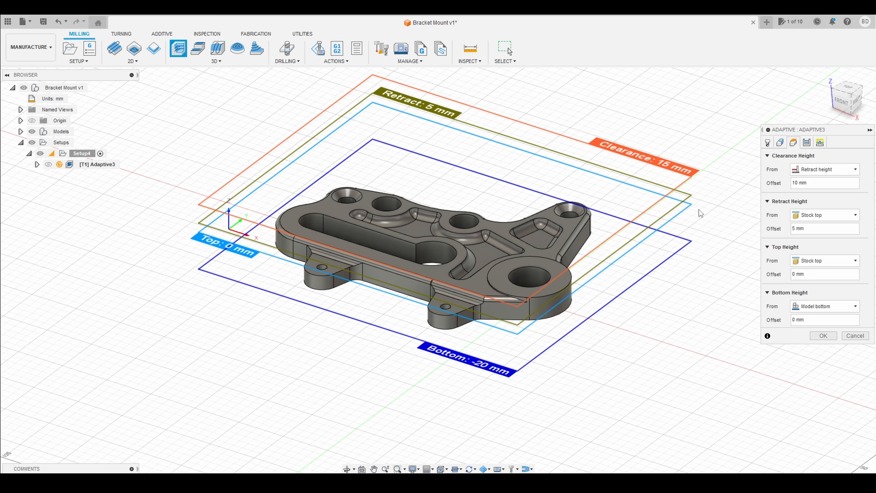
{"action": "middle_click_drag", "start_coordinate": [677, 214], "coordinate": [614, 206], "text": "shift"}
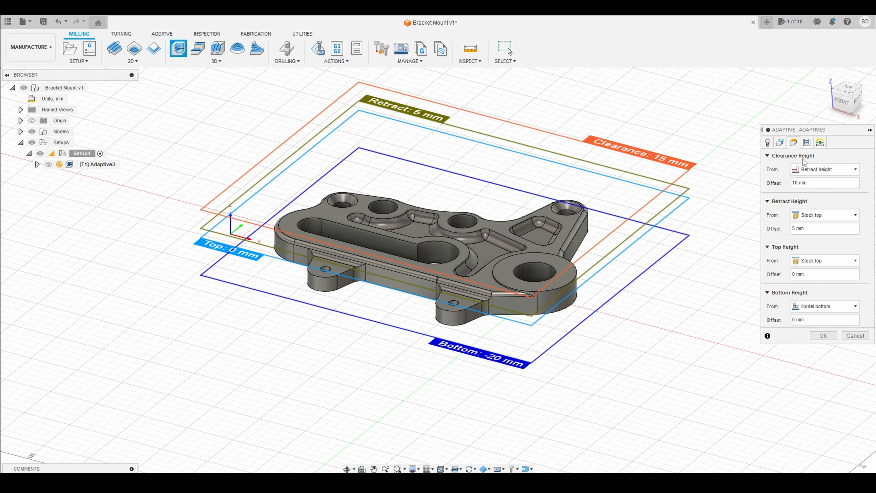
Set the optimal load to 1 mm, maximum roughing stepdown to 8 mm and fine stepdown to 4 mm, and generate the adaptive toolpath
{"action": "left_click", "coordinate": [807, 145]}
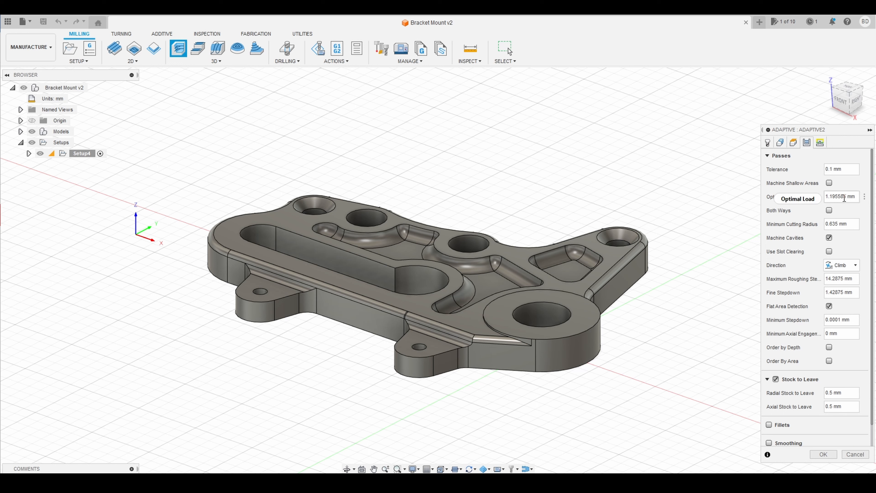
{"action": "mouse_move", "coordinate": [849, 199]}
{"action": "double_click", "coordinate": [829, 198]}
{"action": "type", "text": "1"}
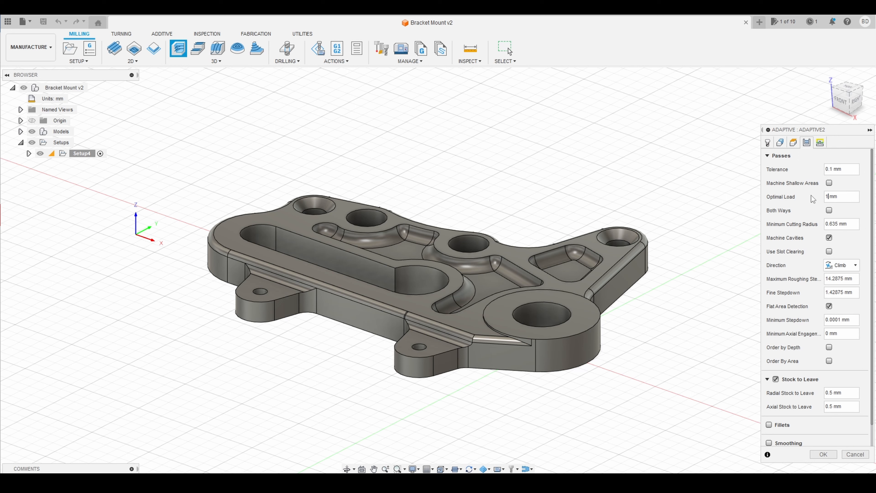
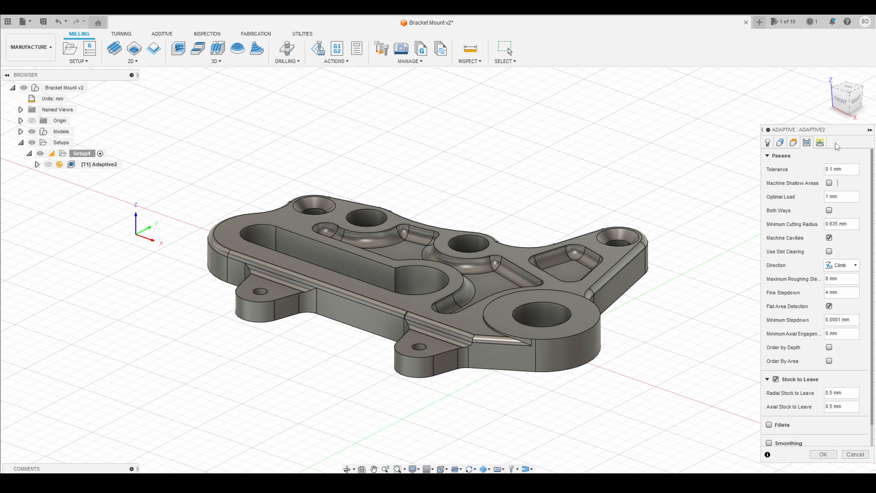
{"action": "left_click", "coordinate": [823, 454]}
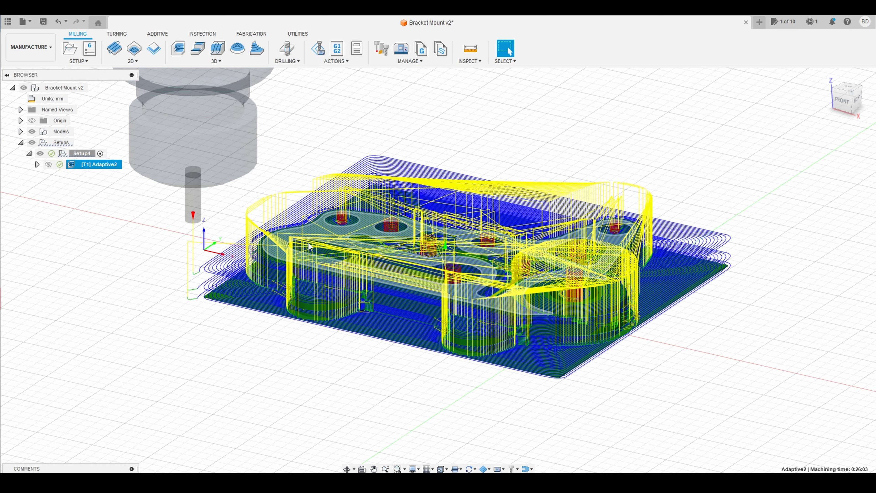
Examine the generated adaptive toolpath around the bracket from several angles and up close
{"action": "middle_click_drag", "start_coordinate": [211, 266], "coordinate": [300, 158], "text": "shift"}
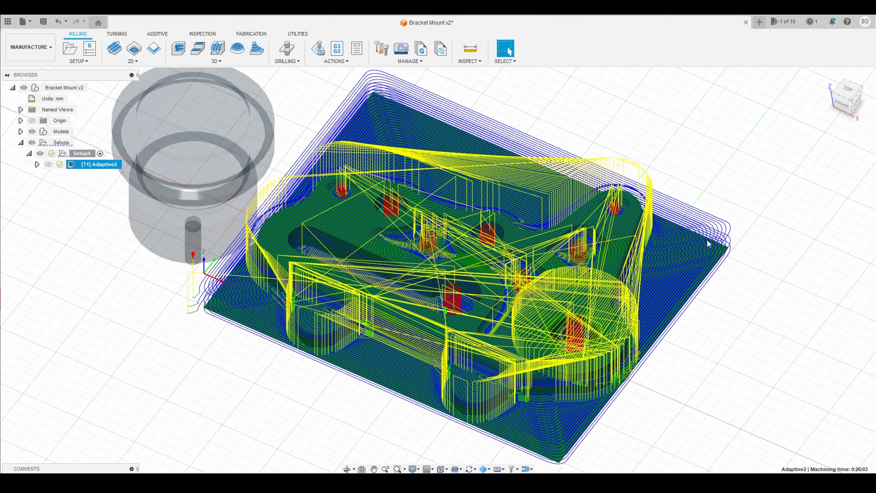
{"action": "middle_click_drag", "start_coordinate": [691, 274], "coordinate": [698, 258], "text": "shift"}
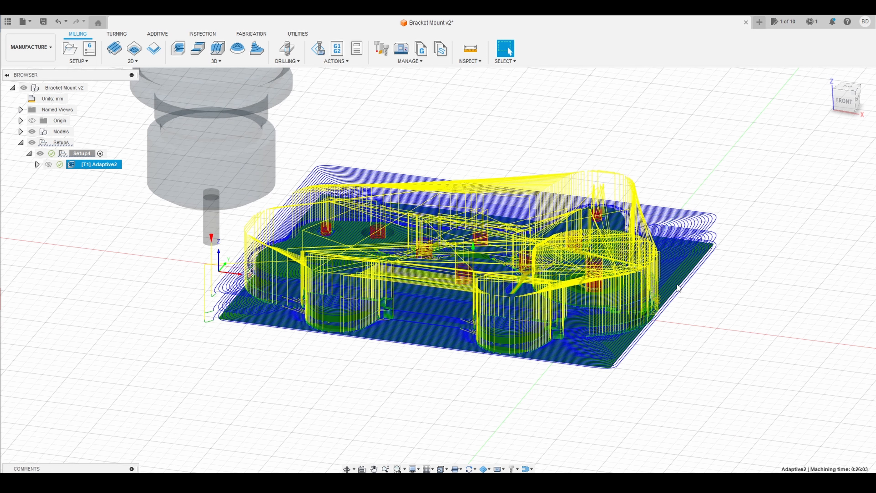
{"action": "middle_click_drag", "start_coordinate": [669, 291], "coordinate": [483, 288], "text": "shift"}
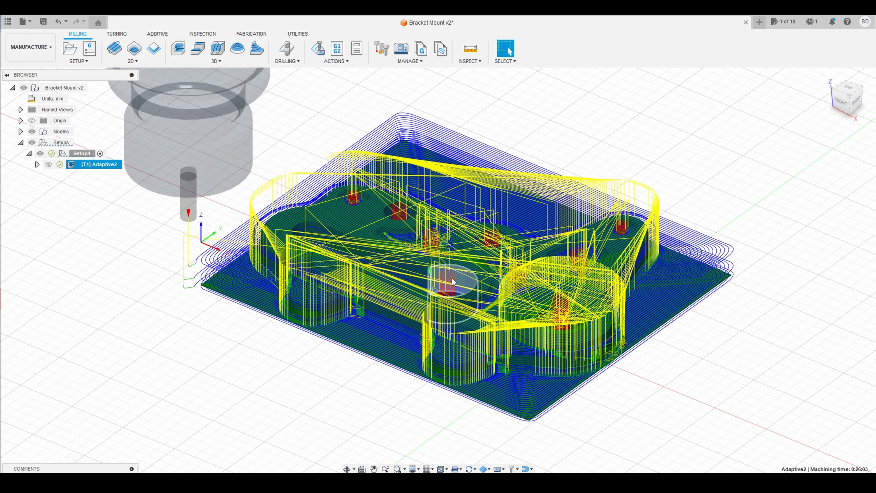
{"action": "middle_click_drag", "start_coordinate": [444, 280], "coordinate": [505, 315], "text": "shift"}
{"action": "scroll", "coordinate": [412, 275], "scroll_direction": "up", "scroll_amount": 4}
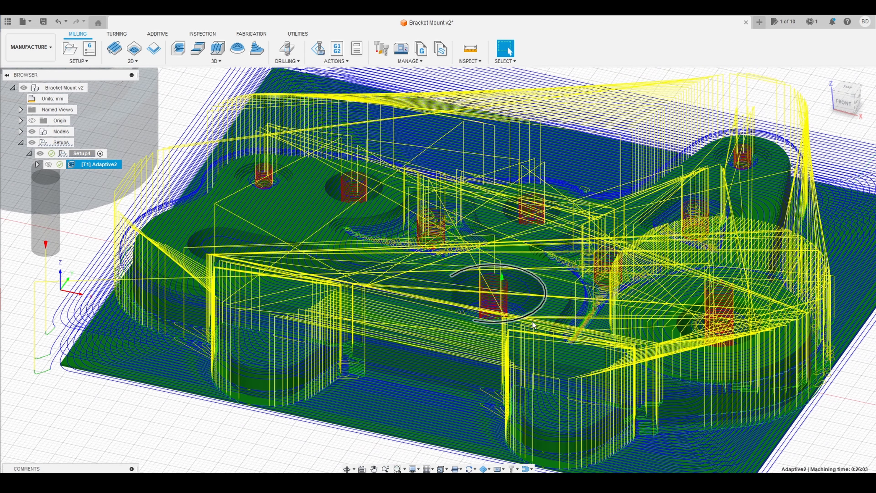
{"action": "scroll", "coordinate": [543, 358], "scroll_direction": "down", "scroll_amount": 3}
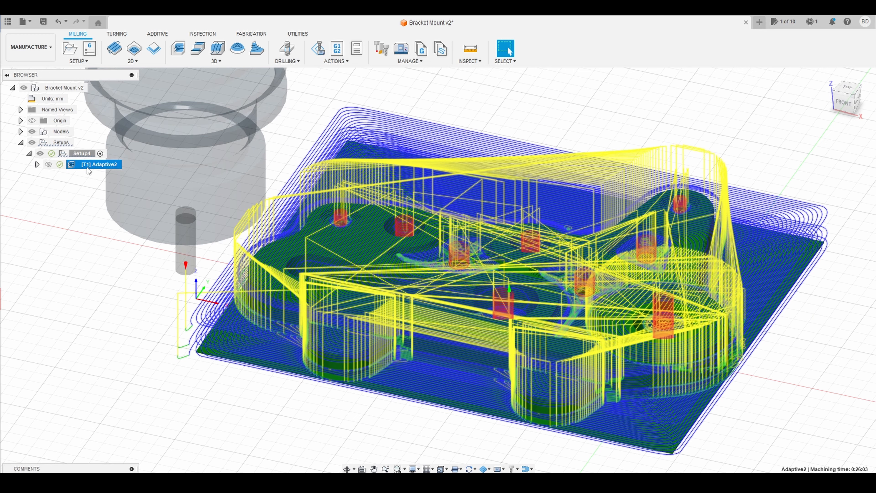
Open a simulation of the adaptive operation with the stock displayed
{"action": "right_click", "coordinate": [88, 167]}
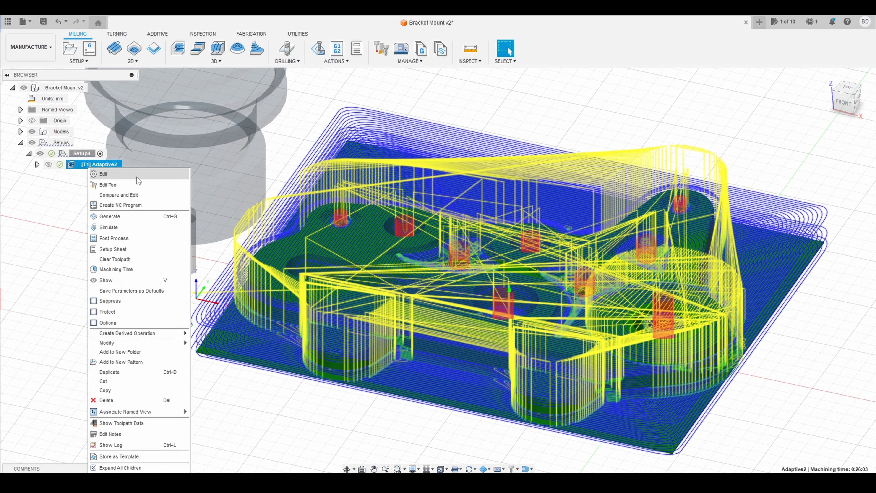
{"action": "left_click", "coordinate": [133, 228]}
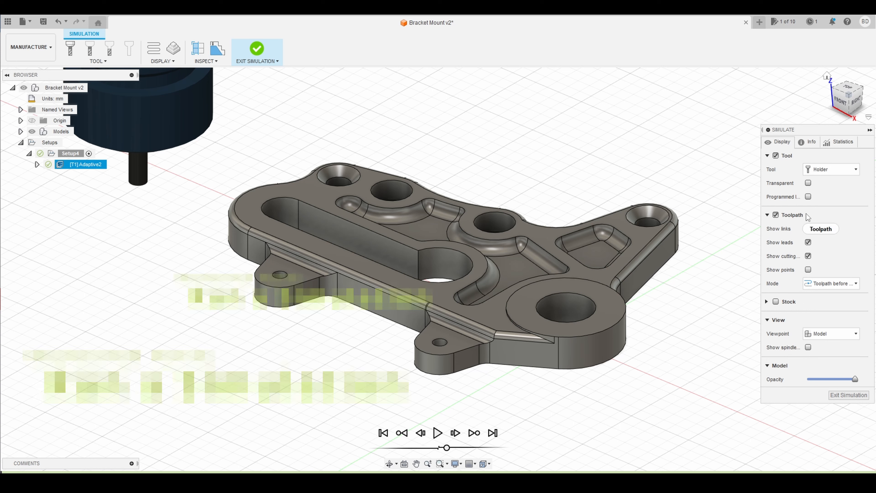
{"action": "left_click", "coordinate": [775, 301]}
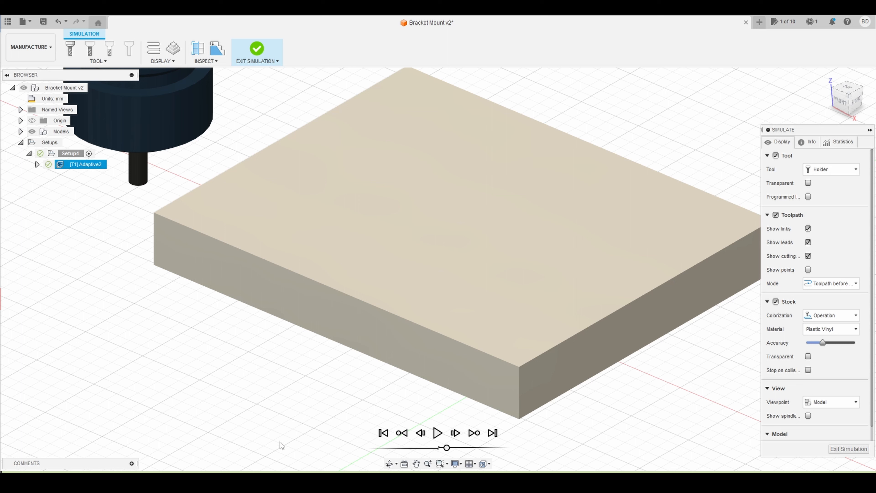
Play the adaptive simulation at increased speed, inspect the stock being cut from several angles, and exit the simulation
{"action": "left_click", "coordinate": [437, 433]}
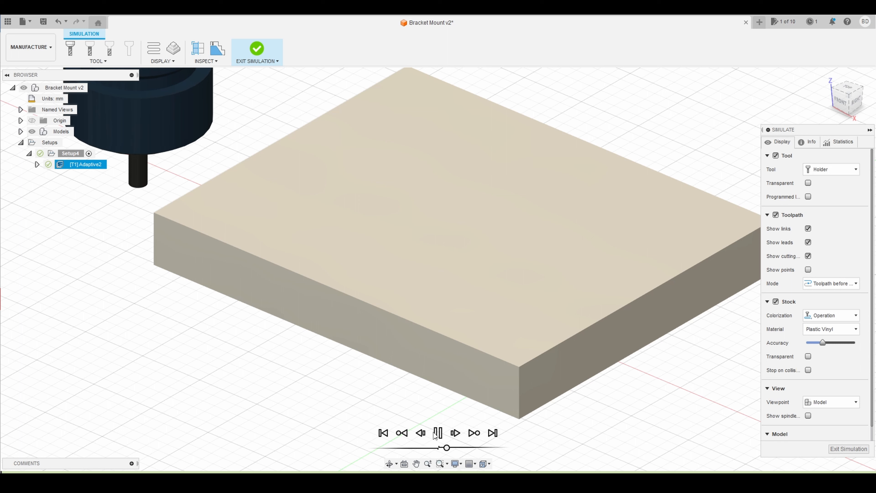
{"action": "left_click_drag", "start_coordinate": [446, 448], "coordinate": [462, 447]}
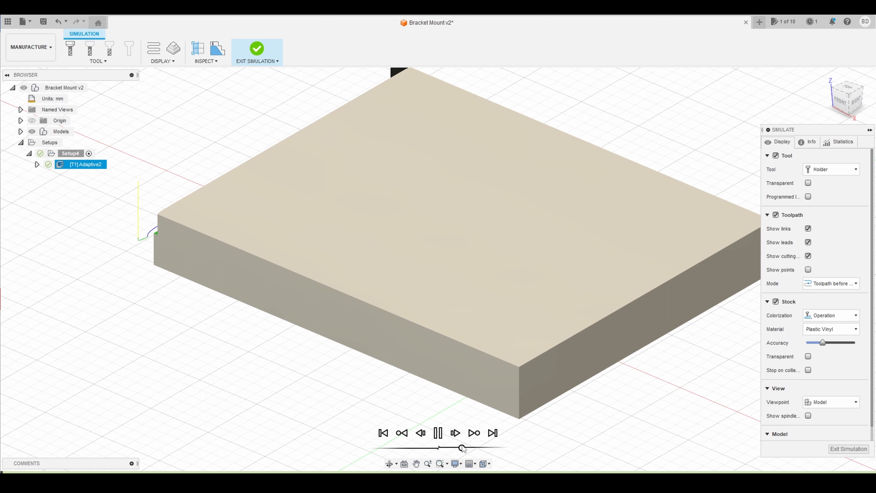
{"action": "left_click_drag", "start_coordinate": [461, 448], "coordinate": [472, 448]}
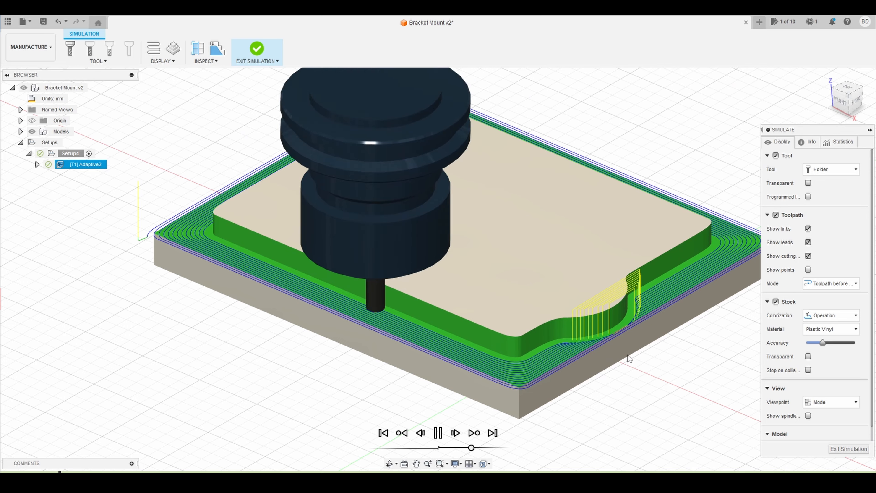
{"action": "middle_click_drag", "start_coordinate": [626, 359], "coordinate": [640, 292], "text": "shift"}
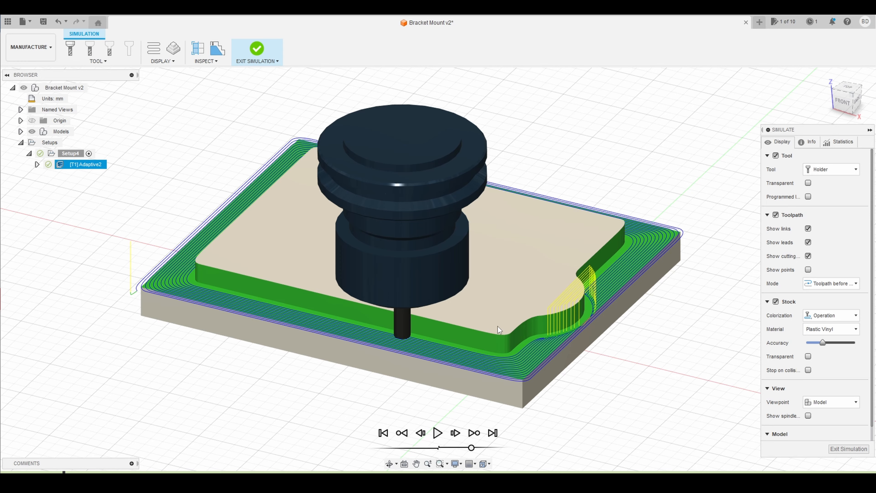
{"action": "mouse_move", "coordinate": [520, 334]}
{"action": "middle_mouse_down", "text": "shift"}
{"action": "mouse_move", "coordinate": [503, 313]}
{"action": "mouse_move", "coordinate": [519, 326]}
{"action": "mouse_move", "coordinate": [517, 339]}
{"action": "middle_mouse_up", "text": "shift"}
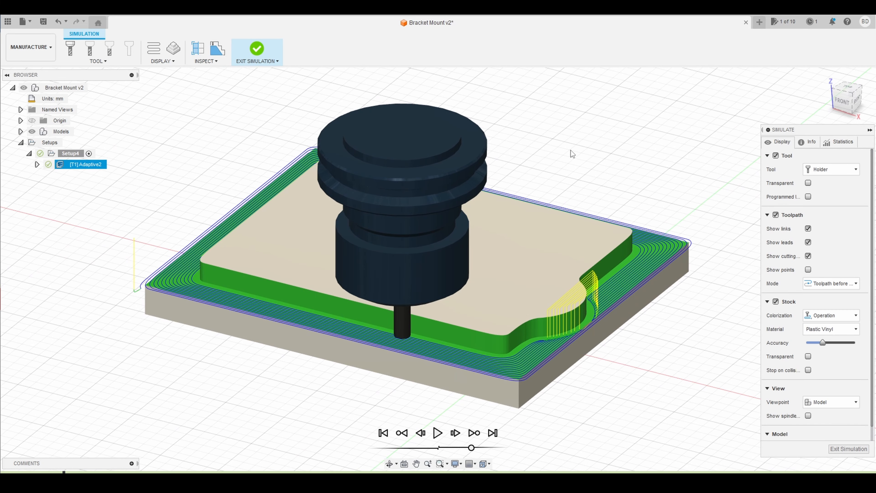
{"action": "left_click", "coordinate": [841, 451]}
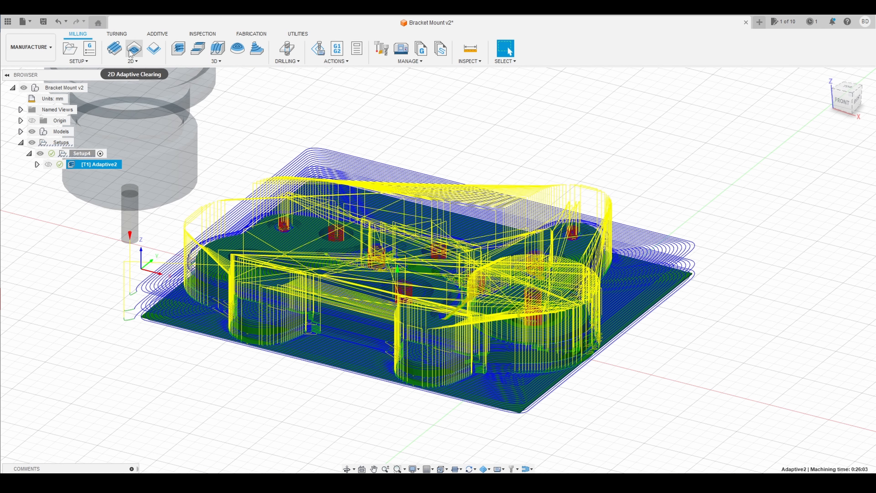
Create a 2D Contour operation on the bottom edges of the bracket's outer profile, the long slot and the large bore
{"action": "left_click", "coordinate": [134, 62]}
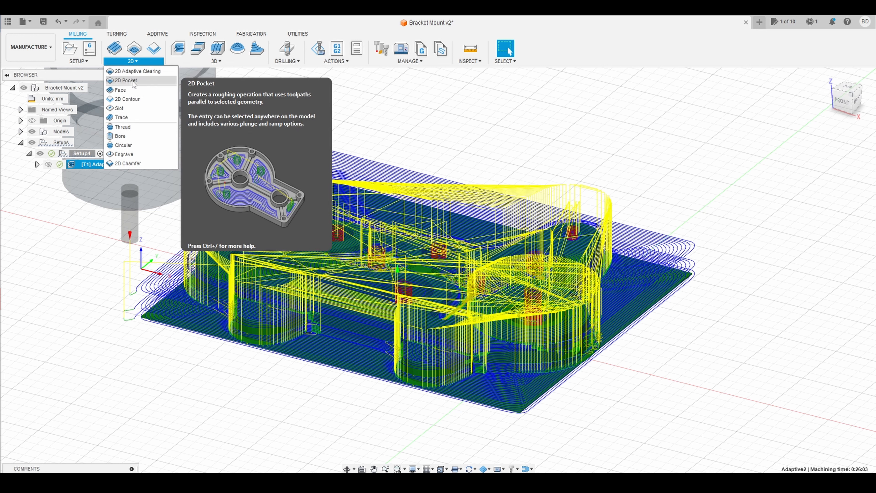
{"action": "left_click", "coordinate": [137, 99]}
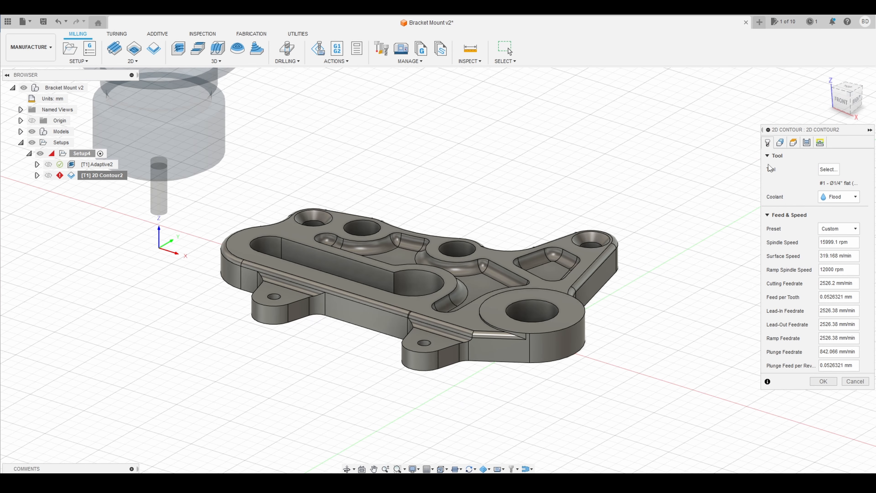
{"action": "left_click", "coordinate": [779, 143]}
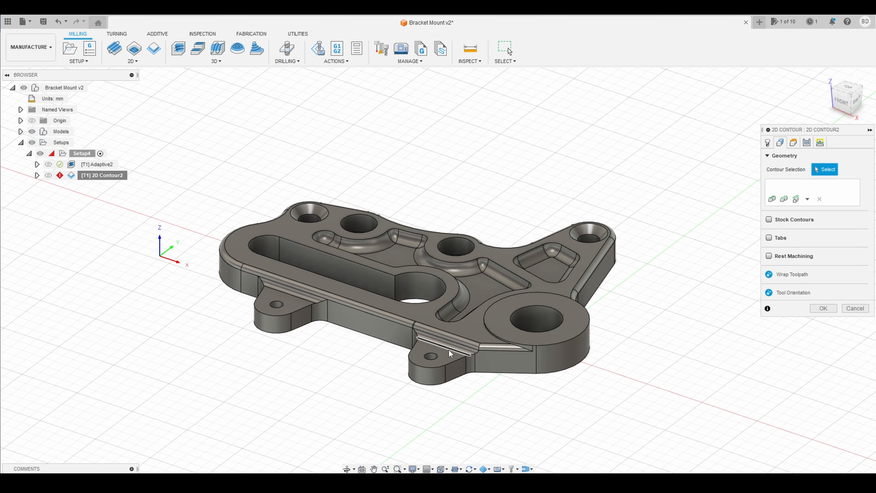
{"action": "middle_click_drag", "start_coordinate": [436, 336], "coordinate": [442, 287], "text": "shift"}
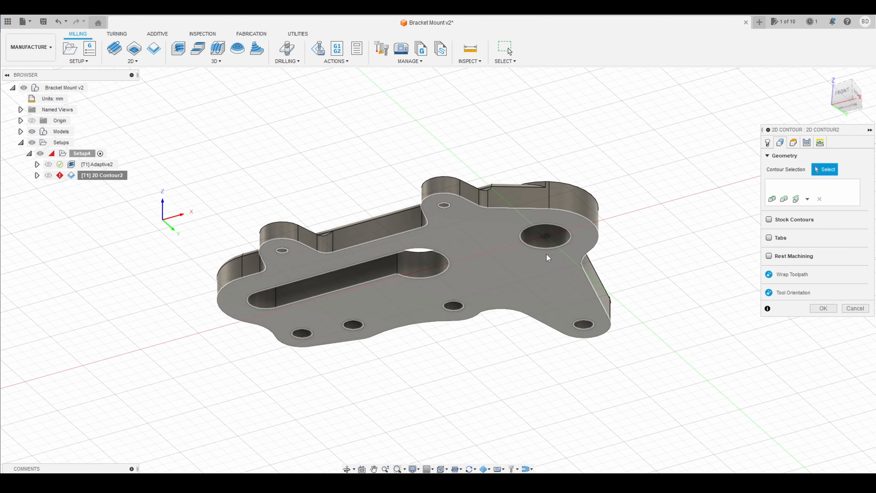
{"action": "left_click", "coordinate": [581, 218]}
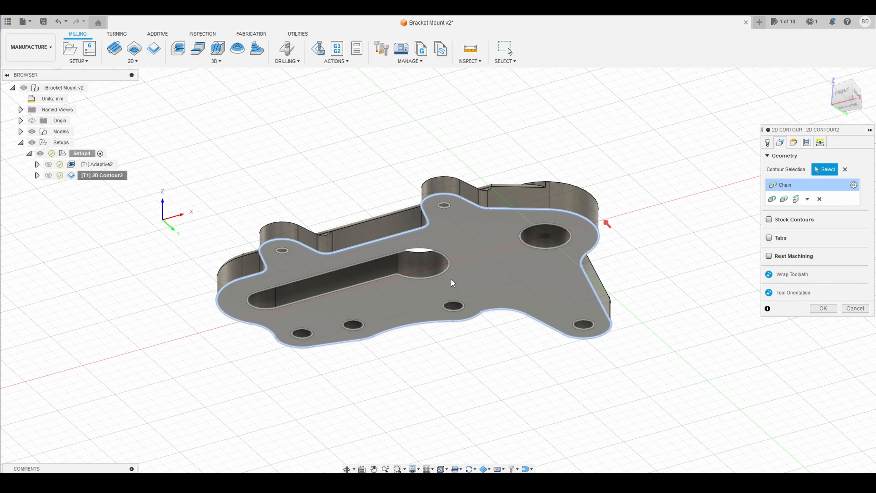
{"action": "left_click", "coordinate": [446, 270]}
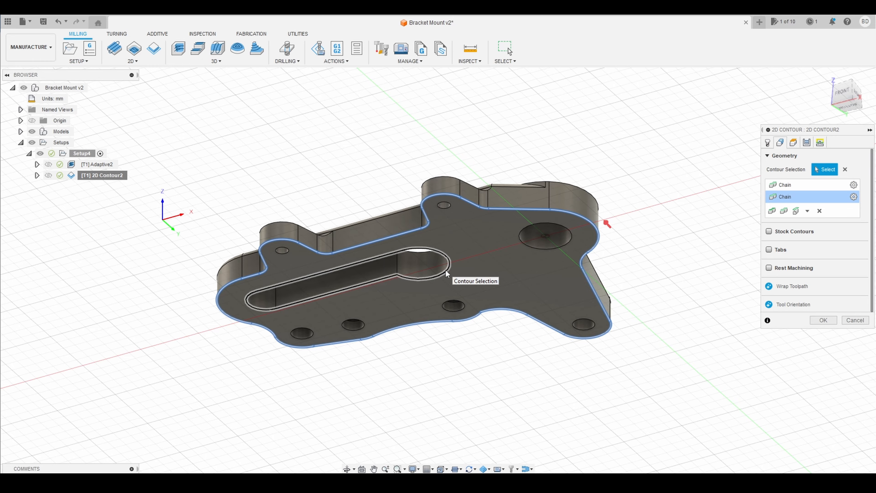
{"action": "left_click", "coordinate": [547, 250]}
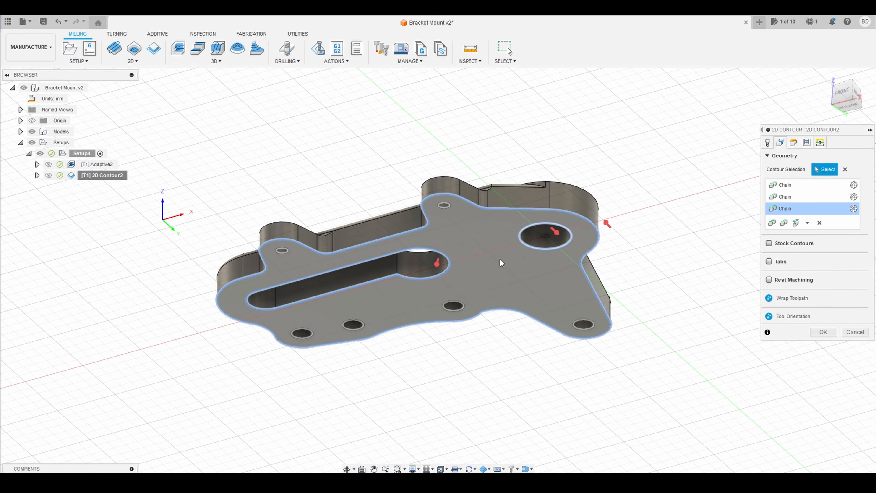
Add the counterbore floor edges of the two counterbored holes to the contour selection, and check all the chains from below and above
{"action": "middle_click_drag", "start_coordinate": [500, 259], "coordinate": [482, 317], "text": "shift"}
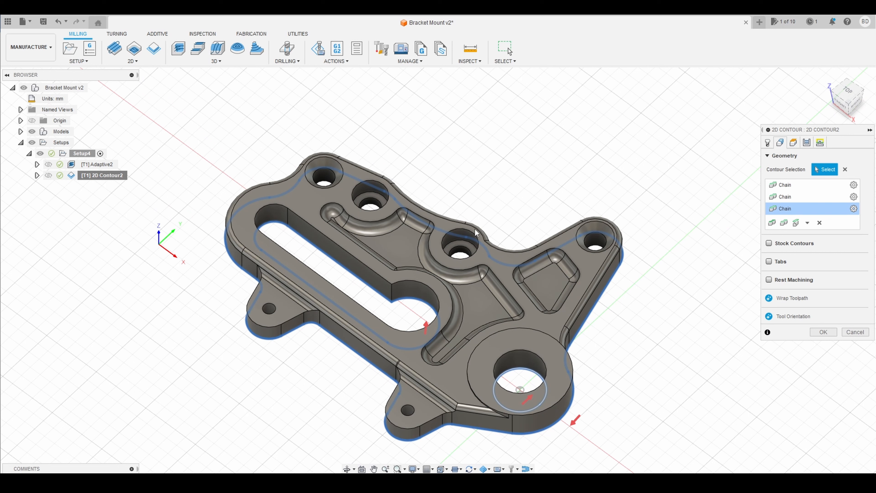
{"action": "left_click", "coordinate": [368, 193]}
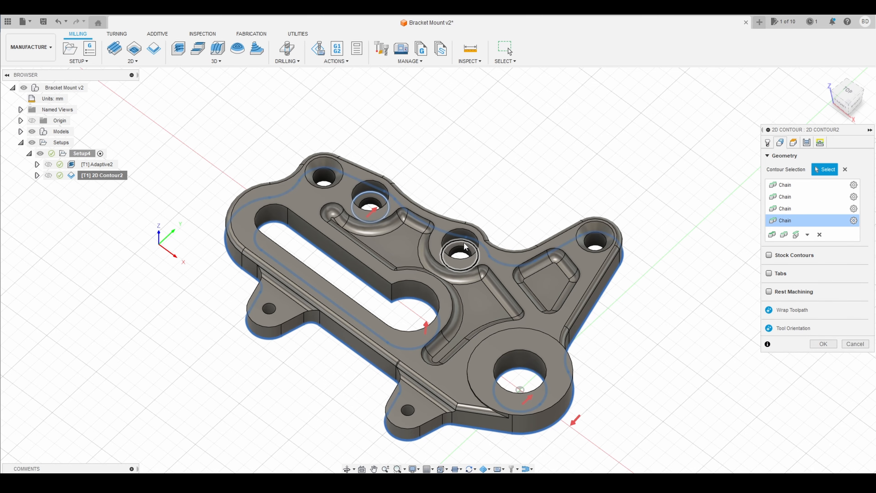
{"action": "middle_click_drag", "start_coordinate": [464, 246], "coordinate": [476, 190], "text": "shift"}
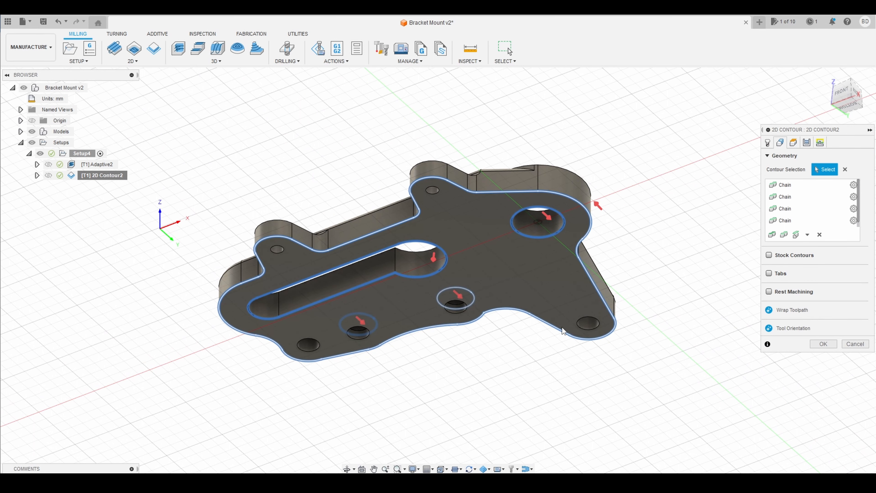
{"action": "middle_click_drag", "start_coordinate": [509, 282], "coordinate": [510, 348], "text": "shift"}
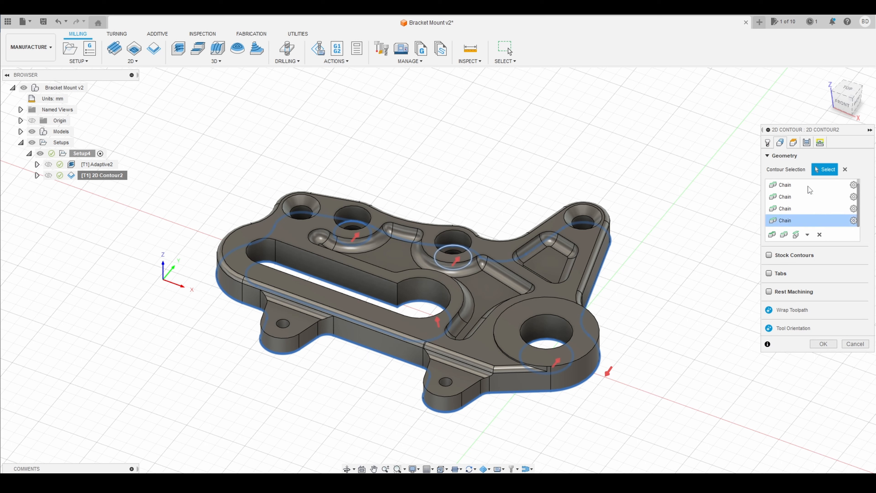
Examine the 2D contour's height planes and its passes settings, including the sideways compensation options
{"action": "left_click", "coordinate": [794, 143]}
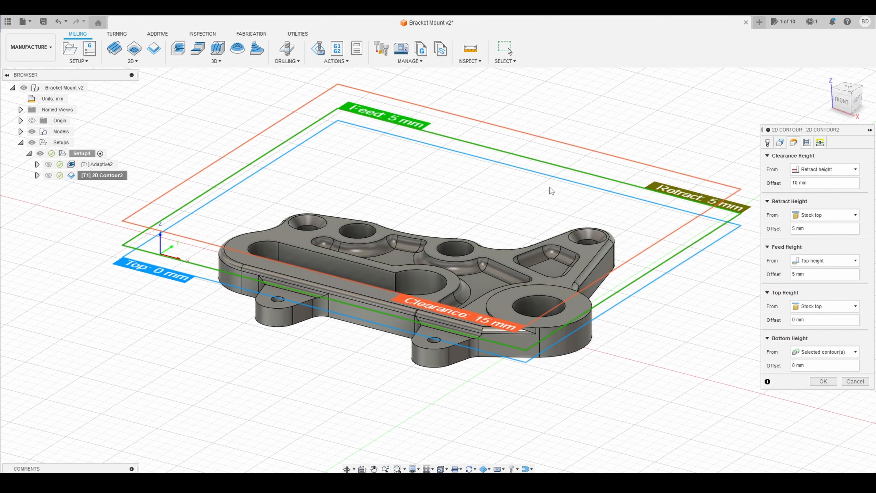
{"action": "mouse_move", "coordinate": [522, 230]}
{"action": "middle_mouse_down", "text": "shift"}
{"action": "mouse_move", "coordinate": [501, 237]}
{"action": "mouse_move", "coordinate": [556, 224]}
{"action": "mouse_move", "coordinate": [530, 242]}
{"action": "middle_mouse_up", "text": "shift"}
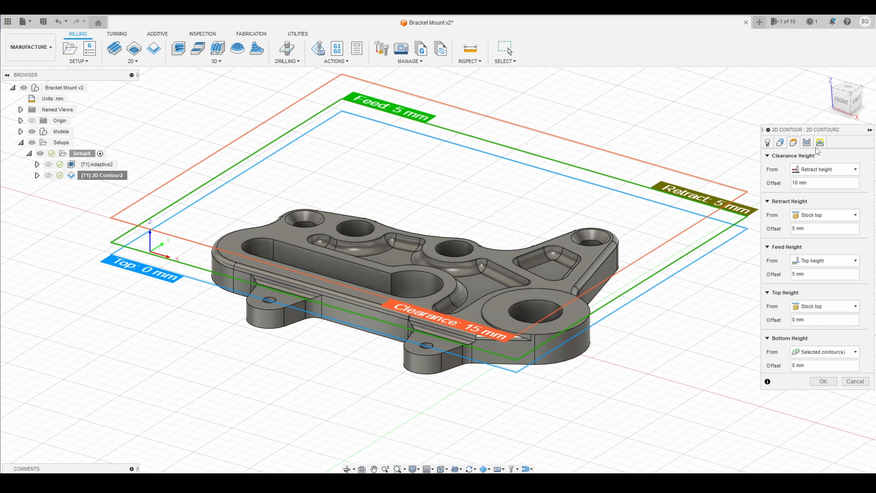
{"action": "left_click", "coordinate": [807, 146]}
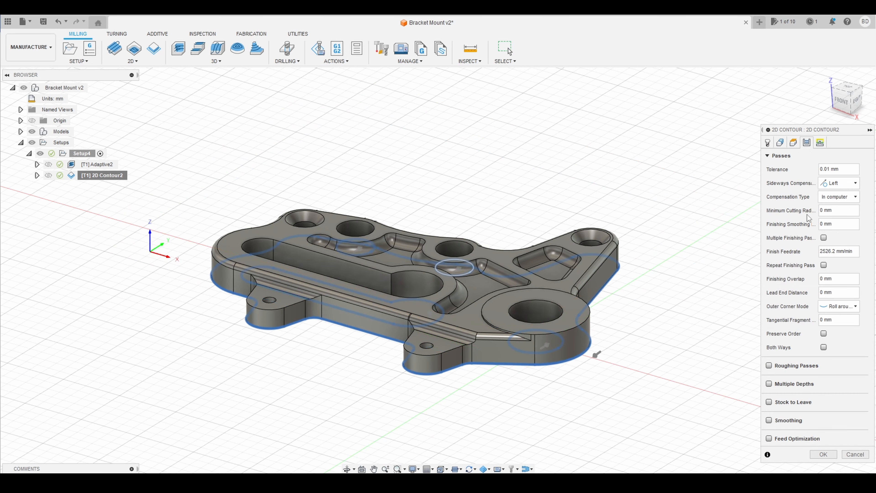
{"action": "middle_click_drag", "start_coordinate": [630, 242], "coordinate": [632, 258], "text": "shift"}
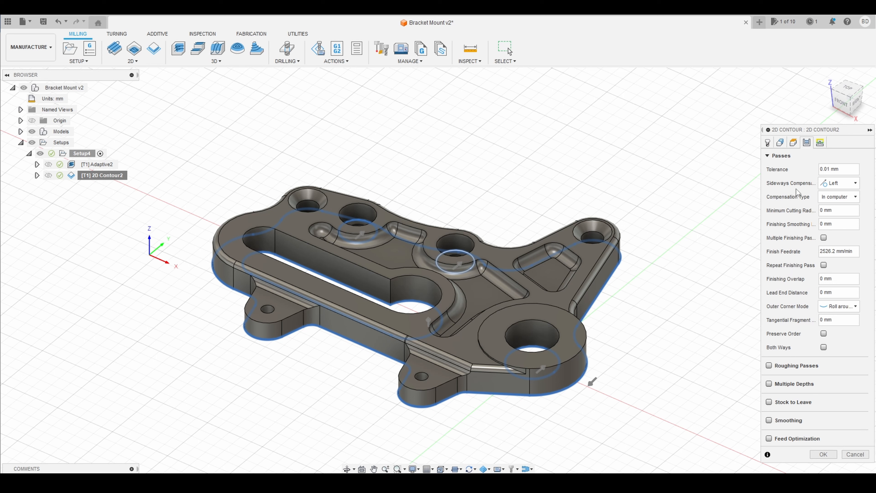
{"action": "left_click", "coordinate": [853, 186]}
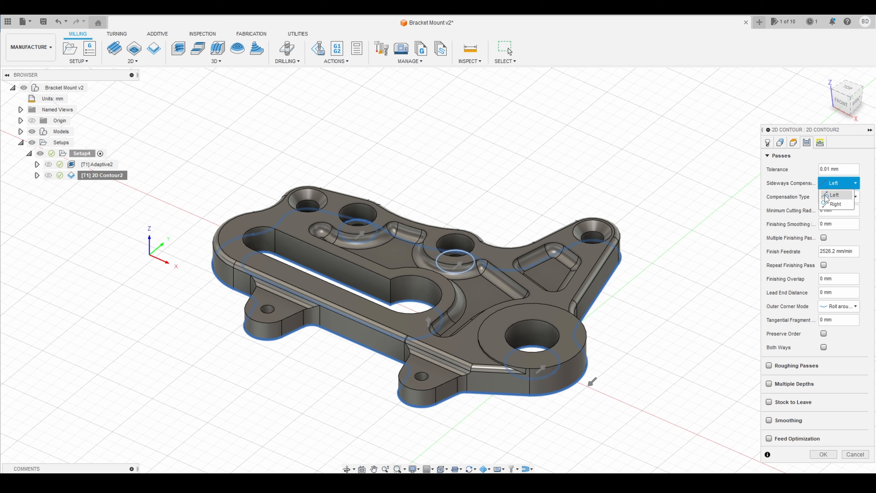
{"action": "left_click", "coordinate": [795, 185]}
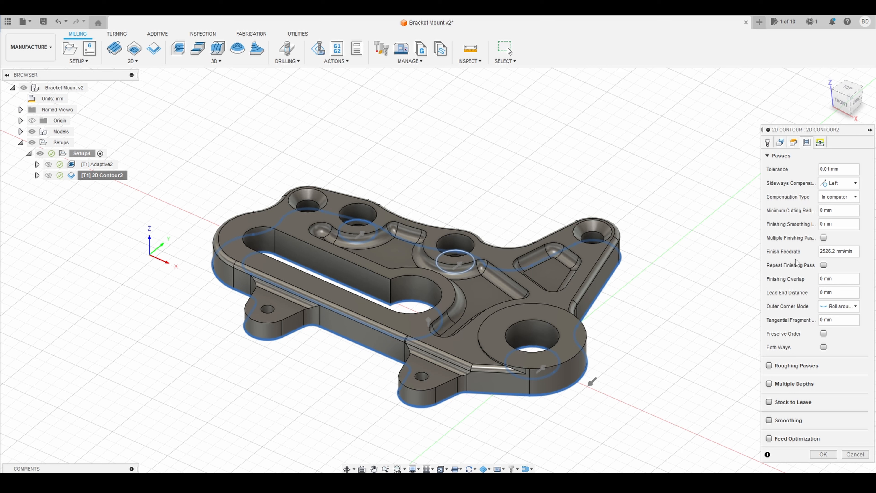
Enable multiple finishing passes with 2 passes and a 0.635 mm stepover, and generate the 2D contour toolpath
{"action": "left_click", "coordinate": [824, 237]}
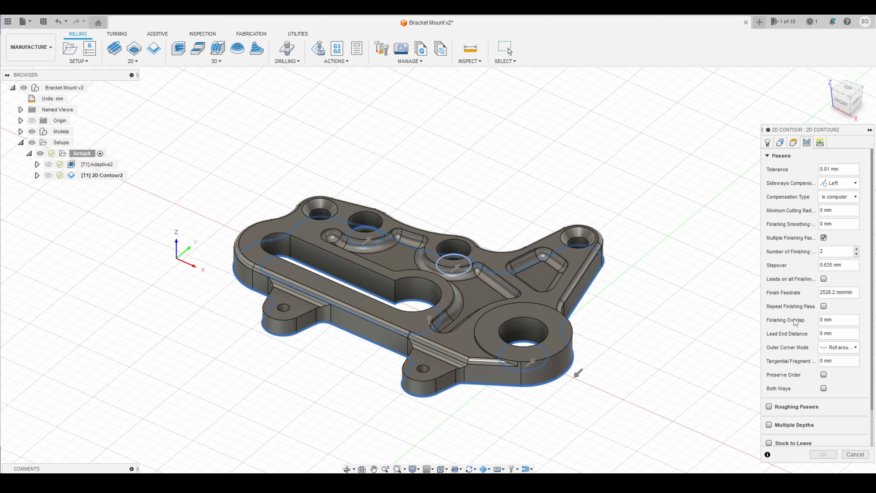
{"action": "scroll", "coordinate": [804, 327], "scroll_direction": "down", "scroll_amount": 1}
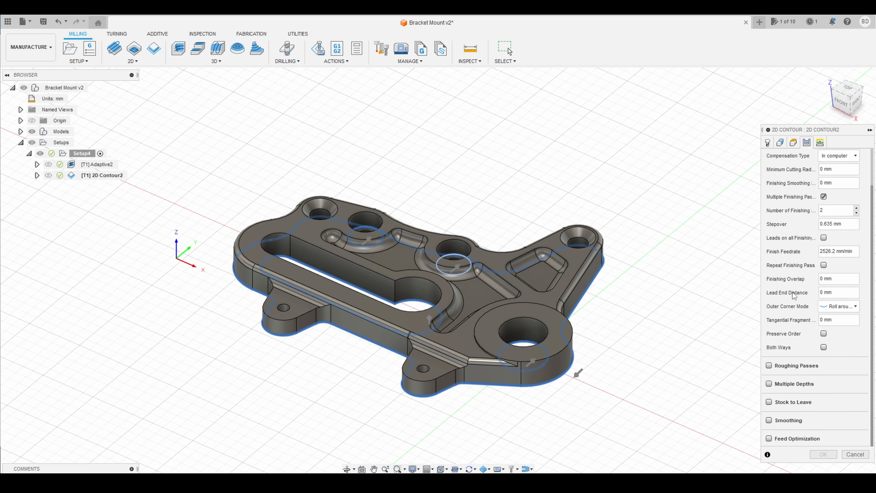
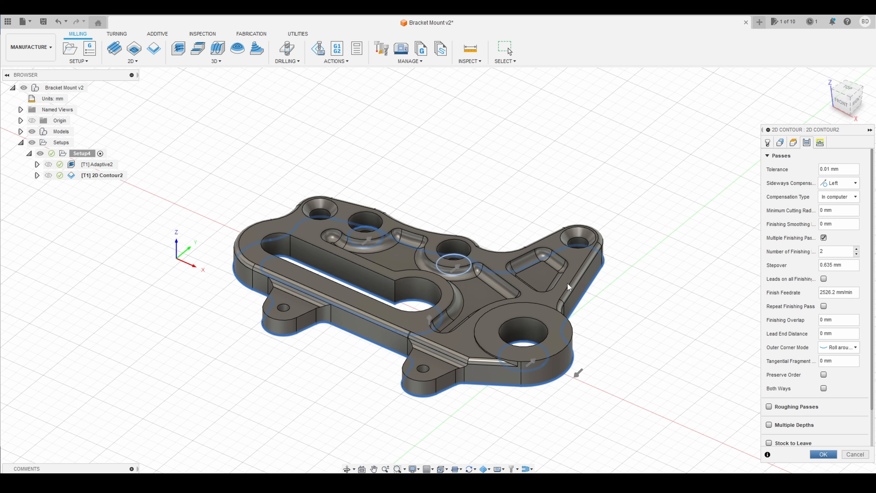
{"action": "key", "text": "Return"}
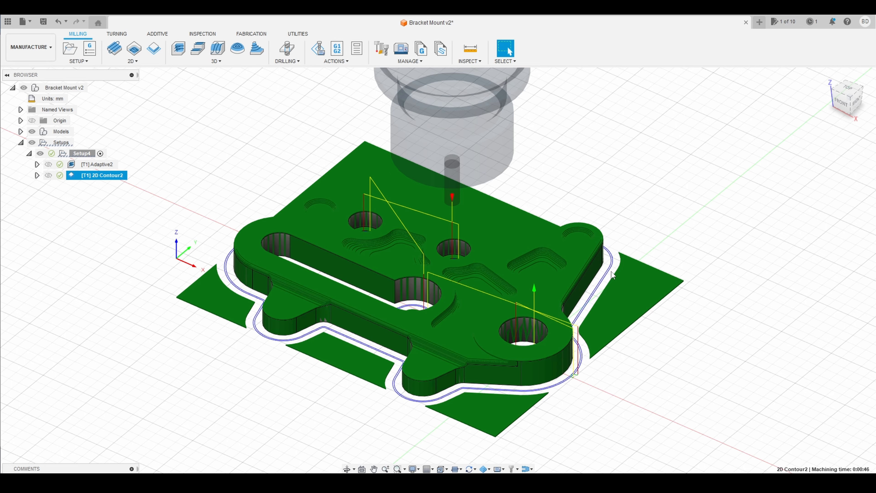
Simulate the 2D Contour toolpath and play the cutting of the bracket's holes, slot and outer profile
{"action": "scroll", "coordinate": [612, 275], "scroll_direction": "up", "scroll_amount": 5}
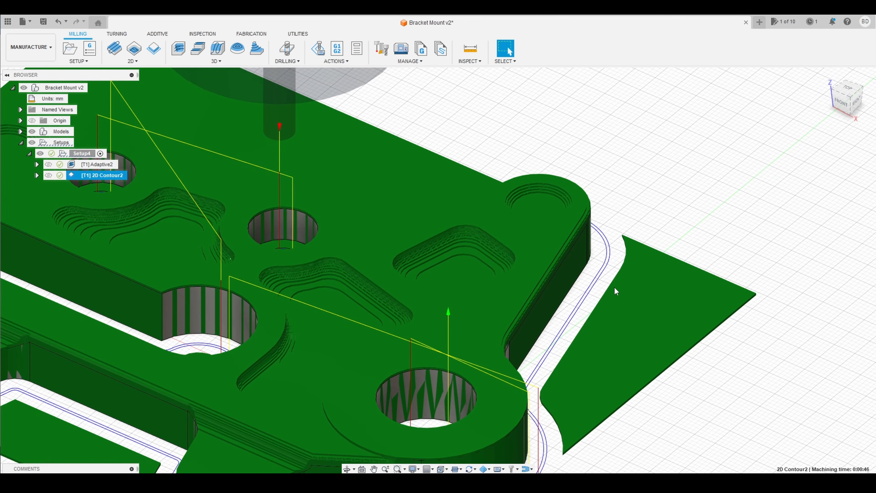
{"action": "scroll", "coordinate": [614, 287], "scroll_direction": "down", "scroll_amount": 5}
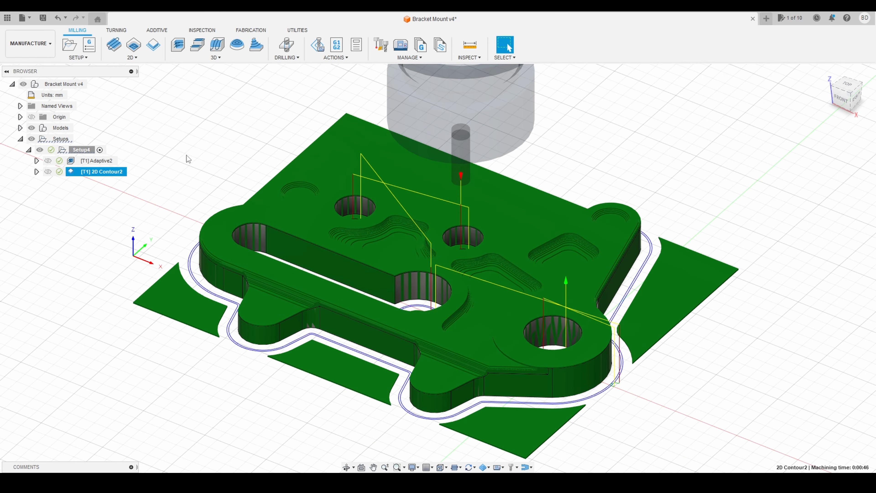
{"action": "right_click", "coordinate": [110, 175]}
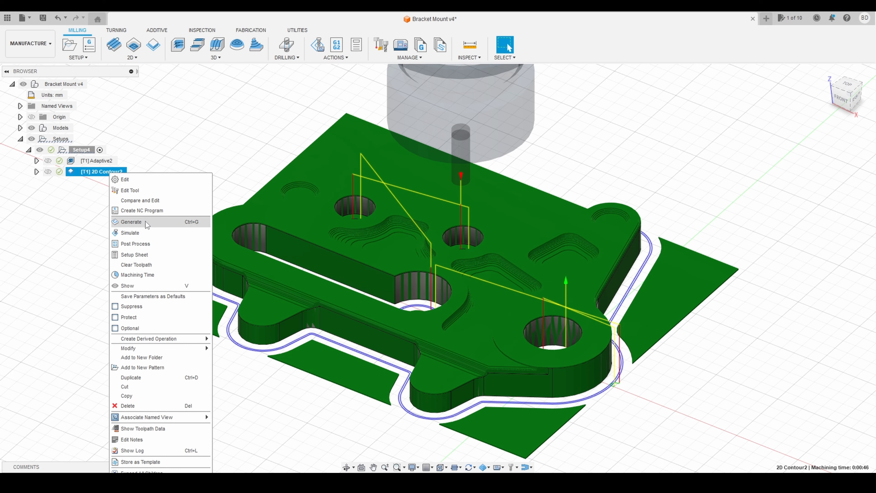
{"action": "left_click", "coordinate": [142, 237]}
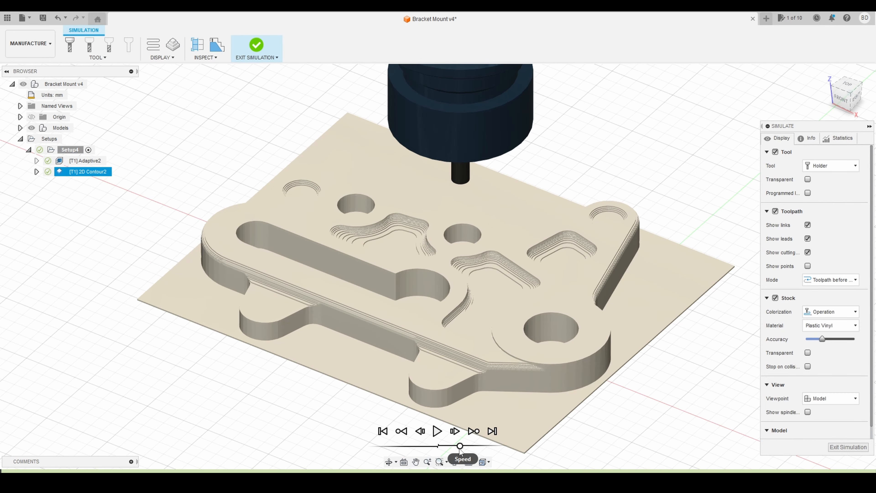
{"action": "left_click", "coordinate": [437, 431]}
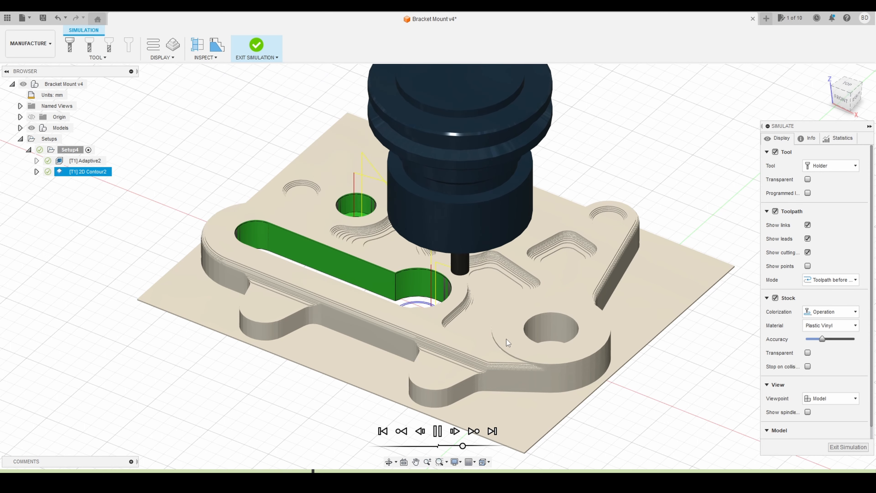
{"action": "middle_click_drag", "start_coordinate": [500, 351], "coordinate": [515, 328], "text": "shift"}
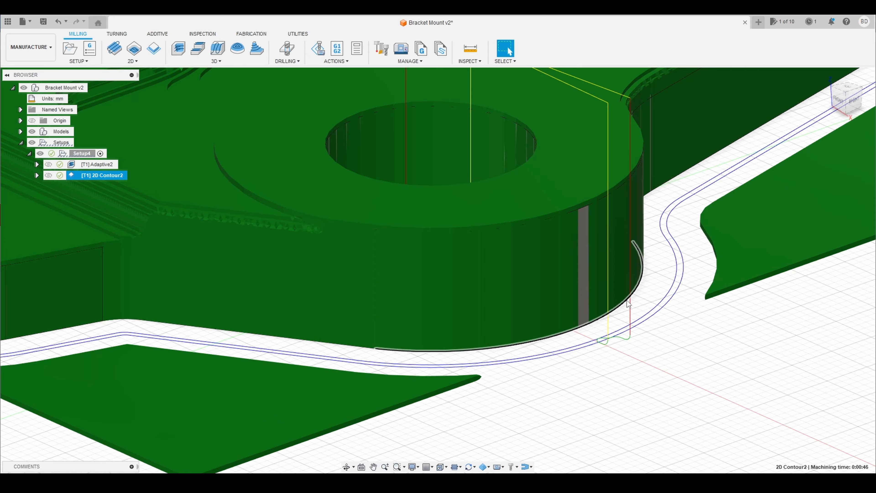
Examine the machined stock on the large boss wall, the long slot, the filleted front edge and the curved pockets
{"action": "scroll", "coordinate": [627, 300], "scroll_direction": "up", "scroll_amount": 2}
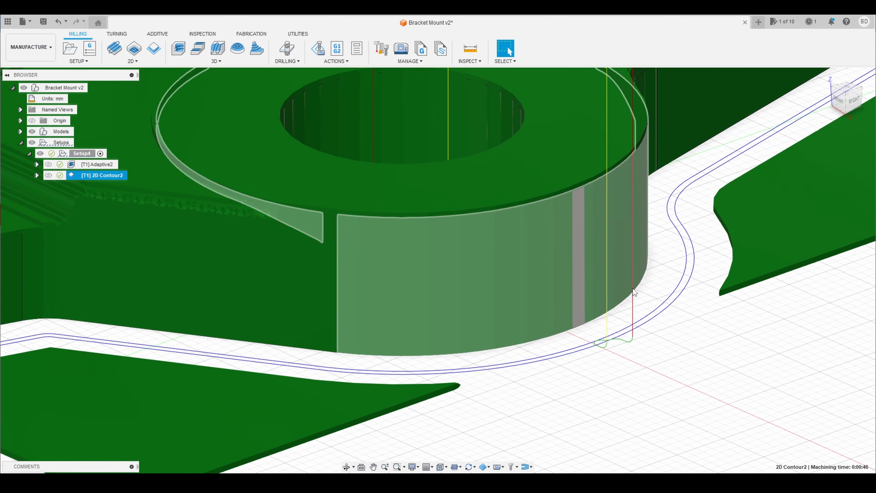
{"action": "scroll", "coordinate": [633, 285], "scroll_direction": "down", "scroll_amount": 10}
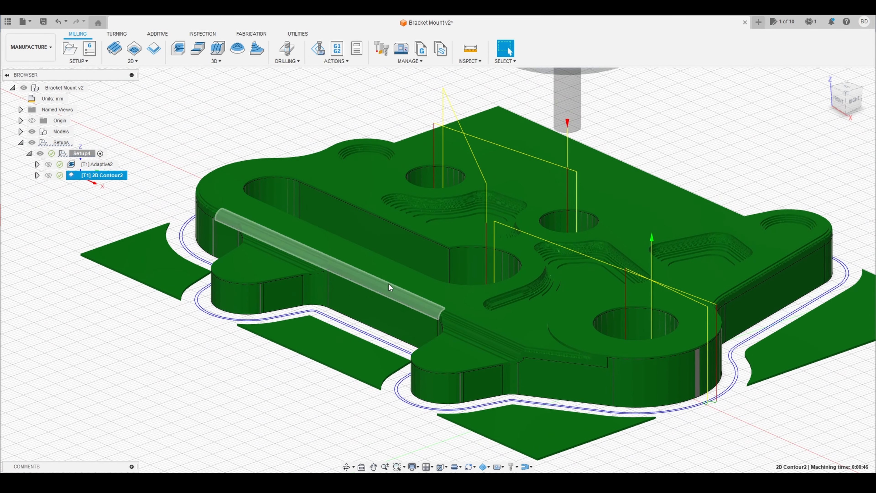
{"action": "middle_click_drag", "start_coordinate": [362, 271], "coordinate": [379, 276], "text": "shift"}
{"action": "left_click", "coordinate": [506, 49]}
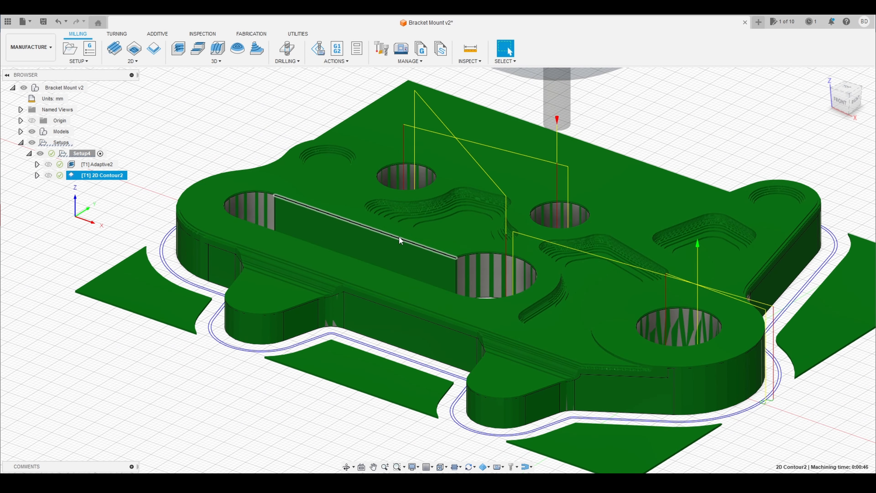
{"action": "scroll", "coordinate": [514, 247], "scroll_direction": "up", "scroll_amount": 5}
{"action": "scroll", "coordinate": [512, 243], "scroll_direction": "up", "scroll_amount": 6}
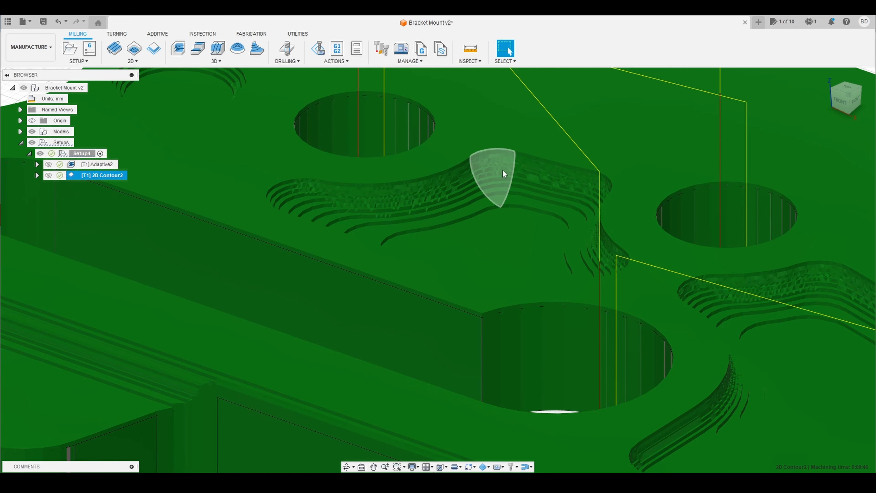
{"action": "middle_click_drag", "start_coordinate": [503, 169], "coordinate": [391, 279], "text": "shift"}
{"action": "scroll", "coordinate": [393, 265], "scroll_direction": "down", "scroll_amount": 6}
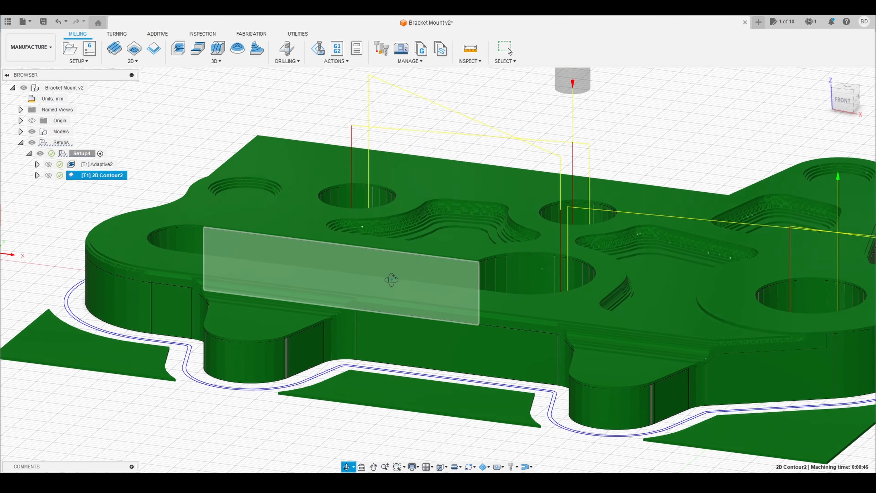
{"action": "scroll", "coordinate": [284, 279], "scroll_direction": "up", "scroll_amount": 8}
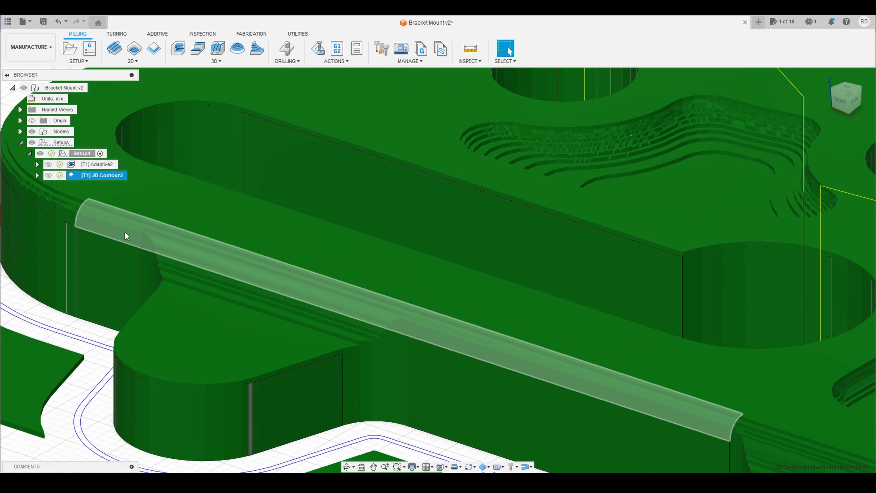
{"action": "middle_click_drag", "start_coordinate": [223, 214], "coordinate": [165, 241]}
{"action": "middle_click_drag", "start_coordinate": [608, 238], "coordinate": [530, 236]}
{"action": "scroll", "coordinate": [582, 216], "scroll_direction": "down", "scroll_amount": 6}
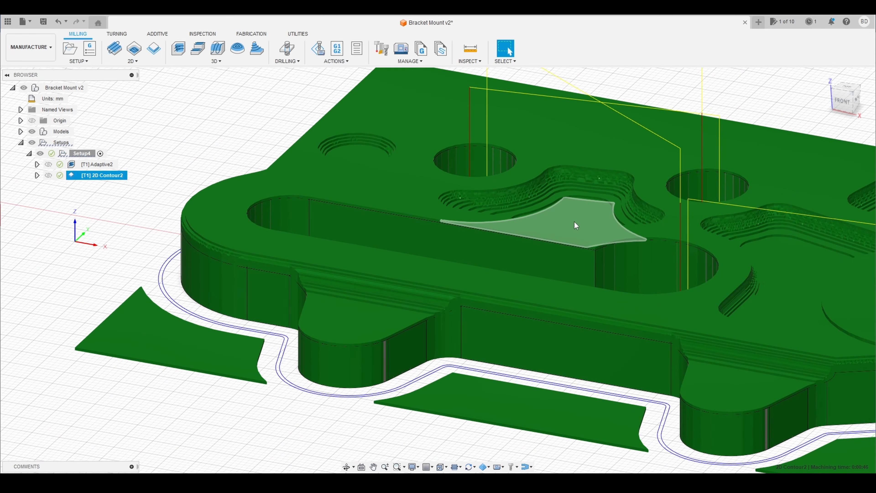
{"action": "middle_click_drag", "start_coordinate": [619, 220], "coordinate": [448, 228]}
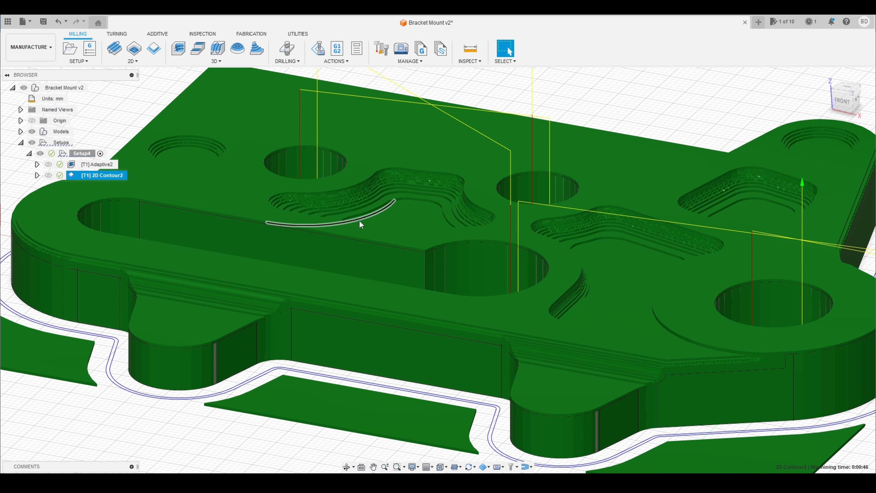
Examine the remaining stock around the two mounting tabs and the fillet that runs above them to the large boss
{"action": "middle_click_drag", "start_coordinate": [416, 227], "coordinate": [461, 228], "text": "shift"}
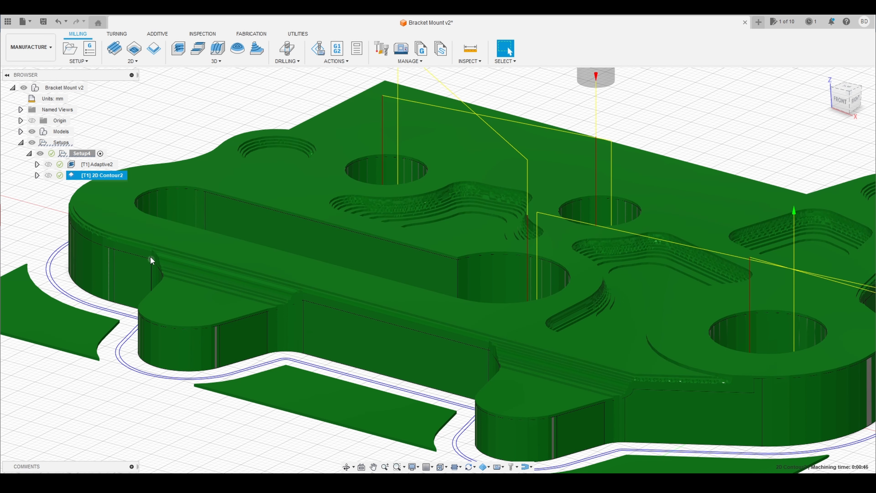
{"action": "middle_click_drag", "start_coordinate": [248, 281], "coordinate": [220, 218]}
{"action": "middle_click_drag", "start_coordinate": [297, 274], "coordinate": [273, 248]}
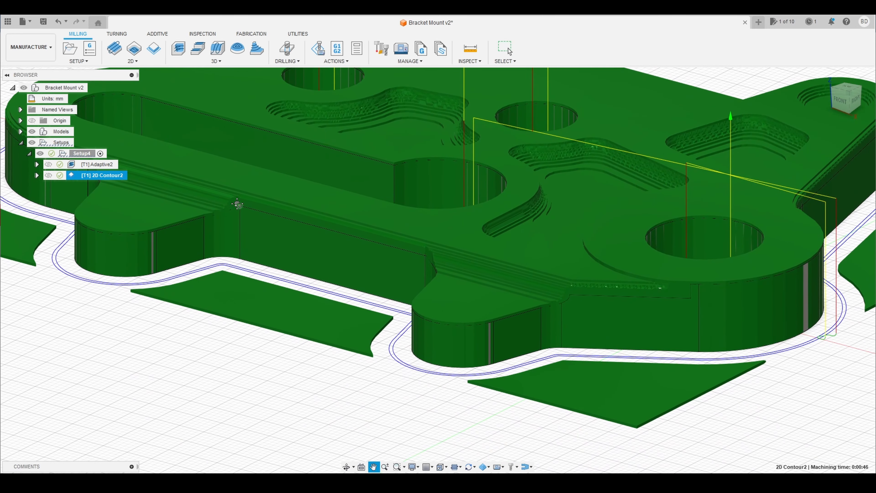
{"action": "middle_click_drag", "start_coordinate": [654, 317], "coordinate": [559, 276]}
{"action": "scroll", "coordinate": [554, 291], "scroll_direction": "up", "scroll_amount": 10}
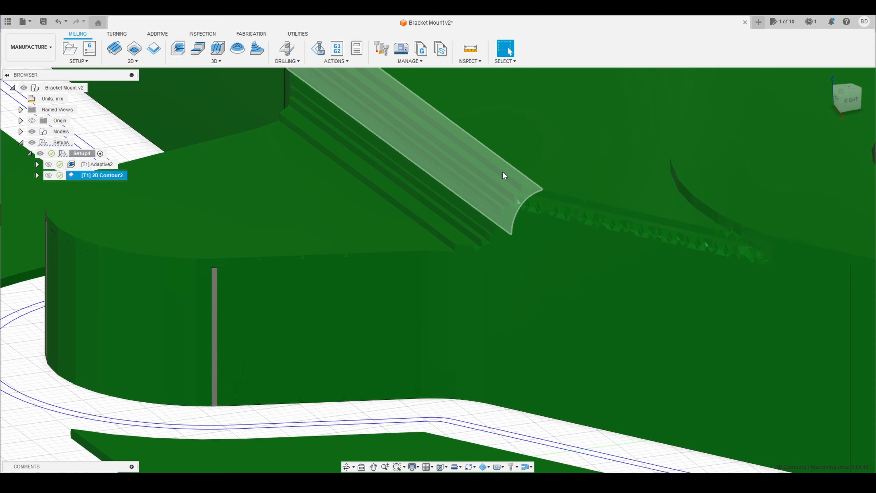
{"action": "middle_click_drag", "start_coordinate": [458, 226], "coordinate": [463, 234], "text": "shift"}
{"action": "scroll", "coordinate": [463, 234], "scroll_direction": "down", "scroll_amount": 10}
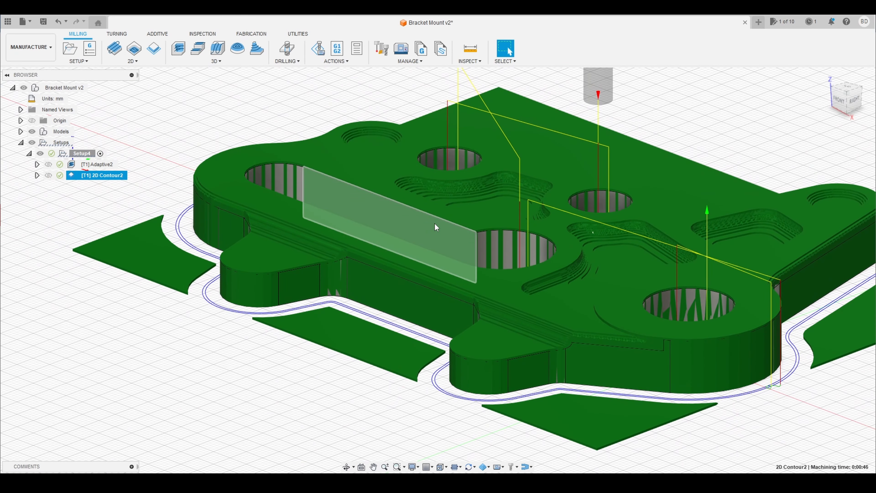
{"action": "middle_click_drag", "start_coordinate": [336, 188], "coordinate": [340, 216]}
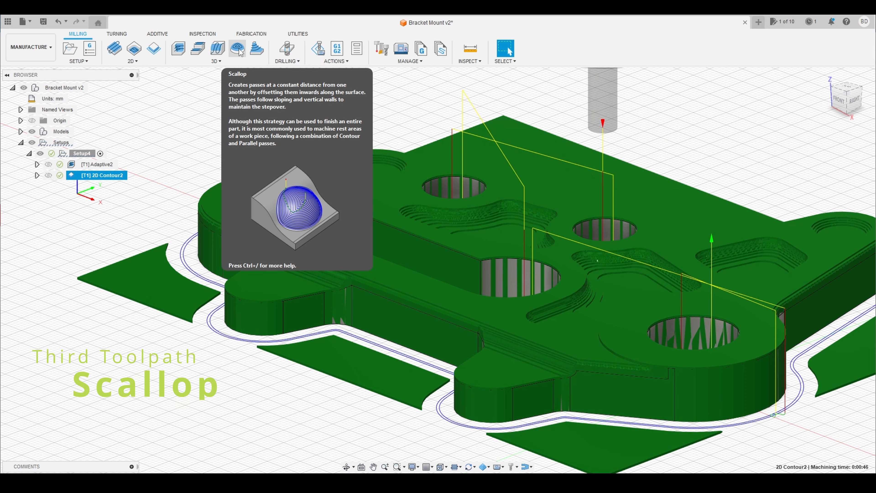
Start a 3D Scallop operation and copy the 1/8" Ball Endmill from the Milling Tools (Inch) library
{"action": "left_click", "coordinate": [240, 50]}
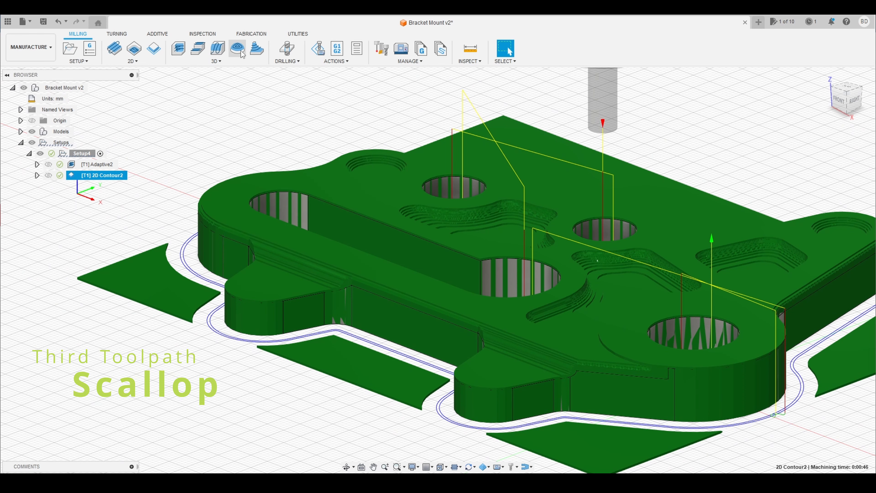
{"action": "middle_click_drag", "start_coordinate": [625, 207], "coordinate": [544, 184]}
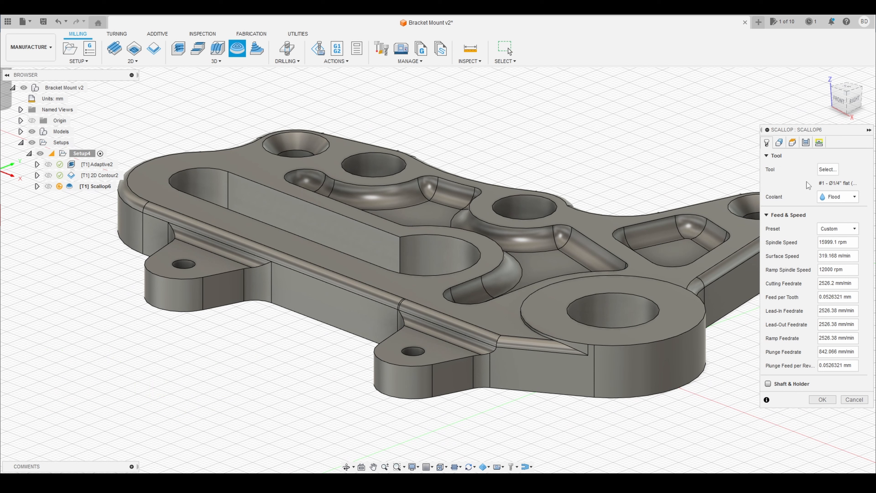
{"action": "left_click", "coordinate": [828, 170]}
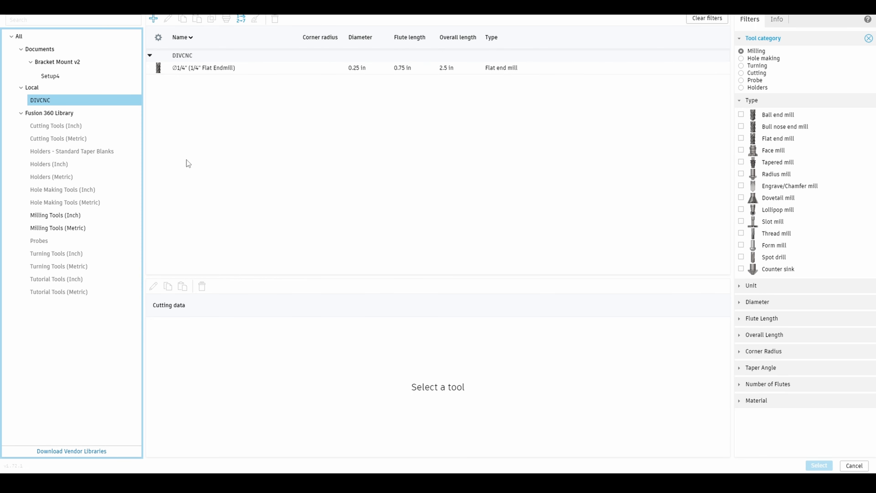
{"action": "left_click", "coordinate": [72, 216]}
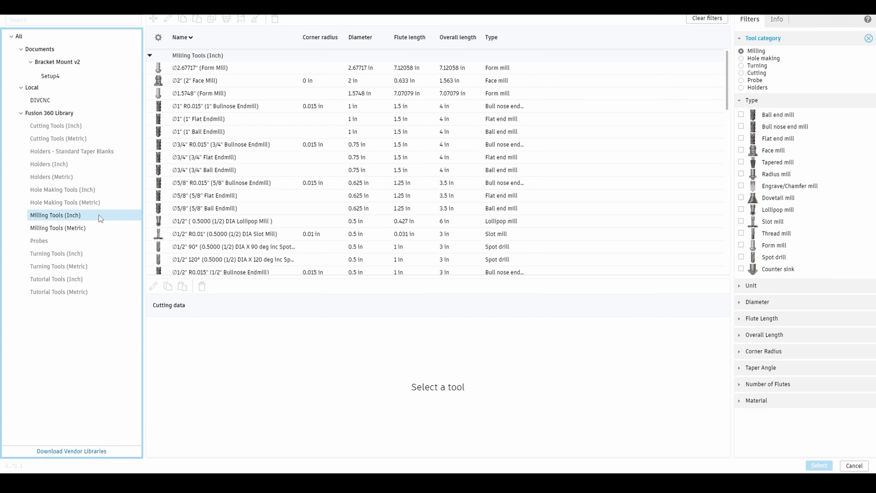
{"action": "scroll", "coordinate": [271, 163], "scroll_direction": "down", "scroll_amount": 3}
{"action": "scroll", "coordinate": [271, 163], "scroll_direction": "down", "scroll_amount": 10}
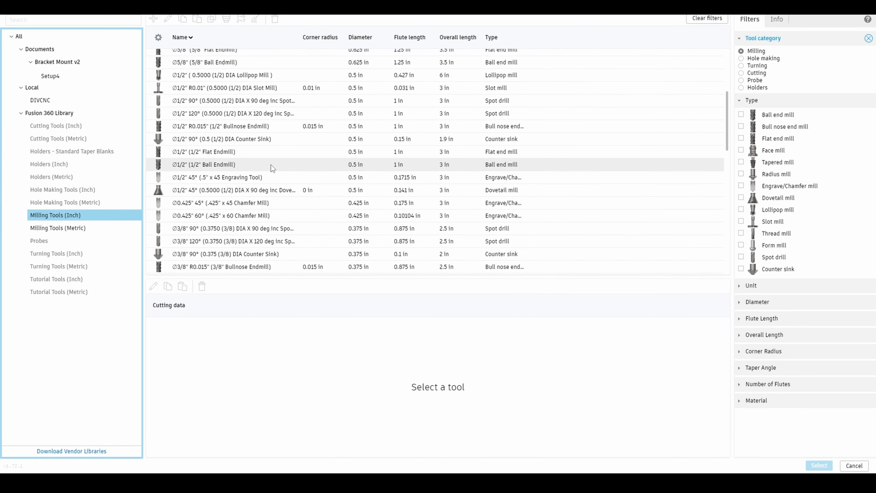
{"action": "scroll", "coordinate": [270, 169], "scroll_direction": "down", "scroll_amount": 4}
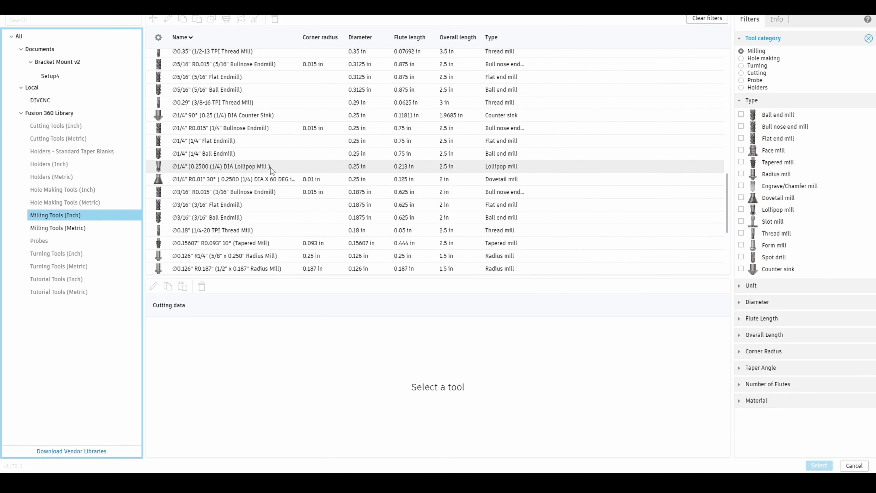
{"action": "scroll", "coordinate": [271, 167], "scroll_direction": "down", "scroll_amount": 3}
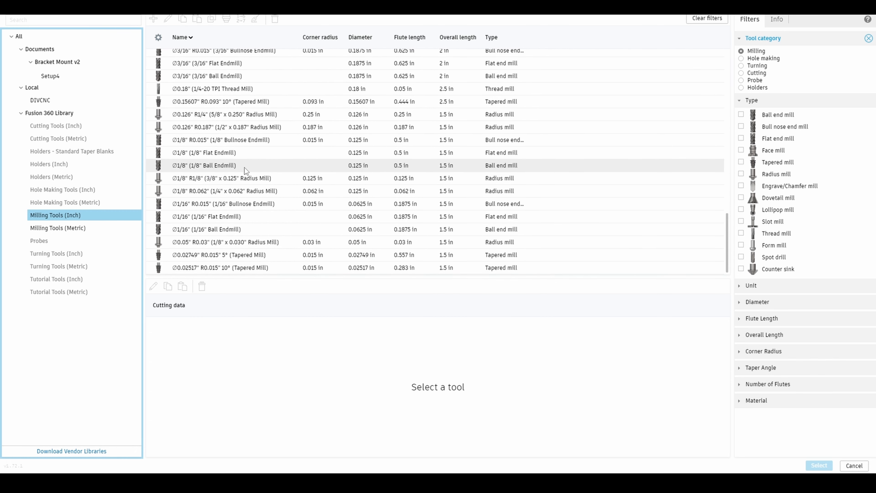
{"action": "left_click", "coordinate": [257, 167]}
{"action": "right_click", "coordinate": [257, 167]}
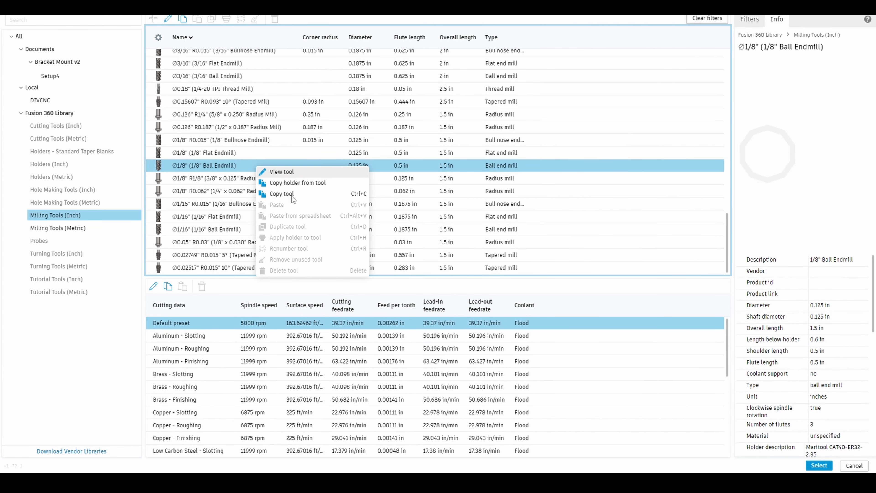
{"action": "left_click", "coordinate": [198, 111]}
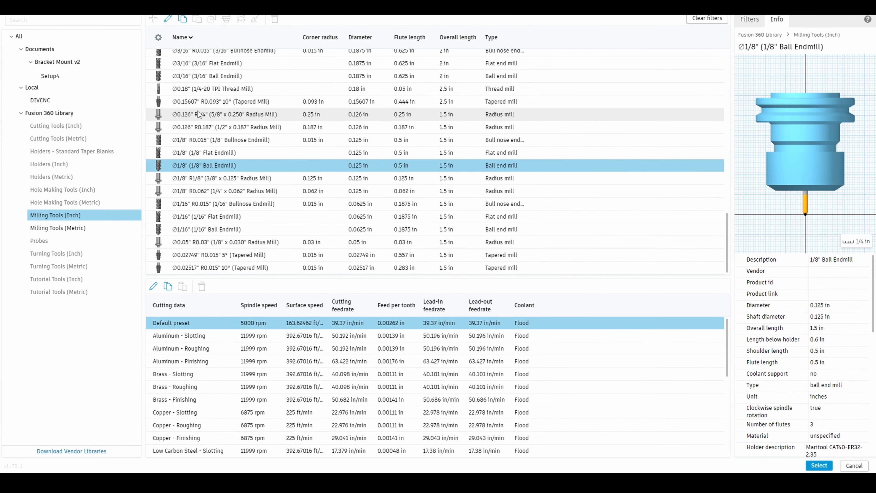
Paste the copied ball endmill into the local DIVCNC library and assign it as the Scallop tool
{"action": "left_click", "coordinate": [45, 101]}
{"action": "right_click", "coordinate": [246, 100]}
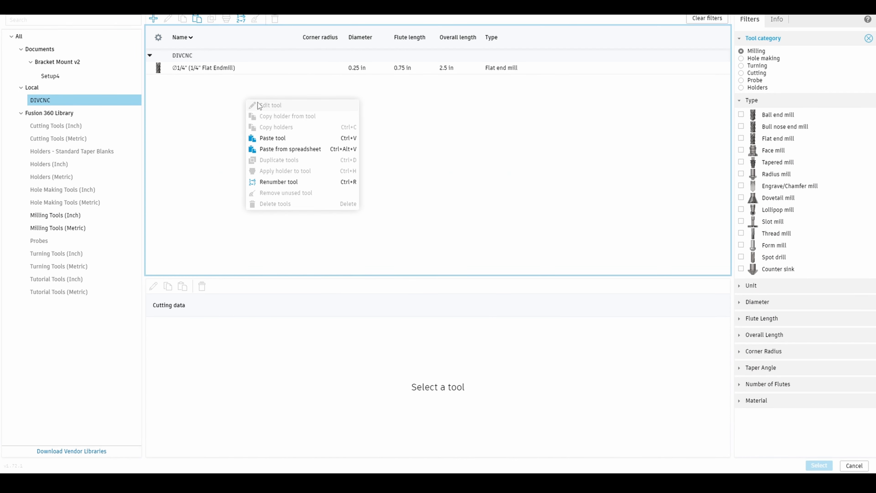
{"action": "left_click", "coordinate": [288, 139]}
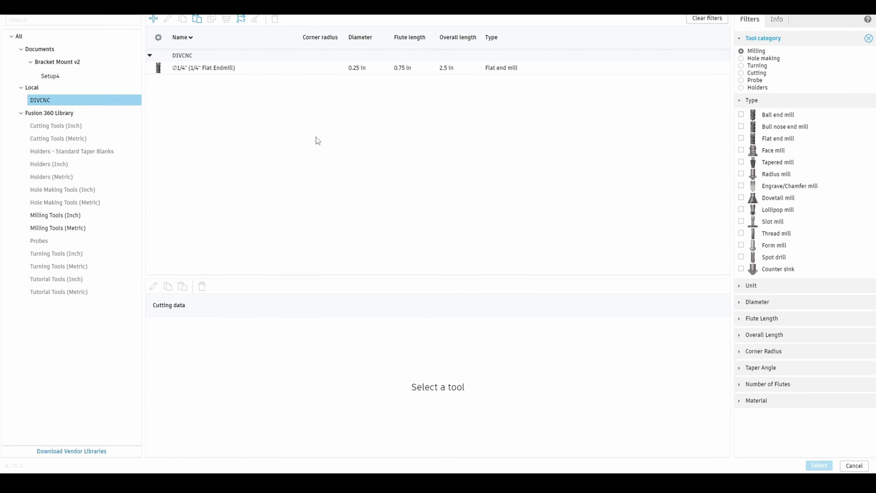
{"action": "key", "text": "ctrl+v"}
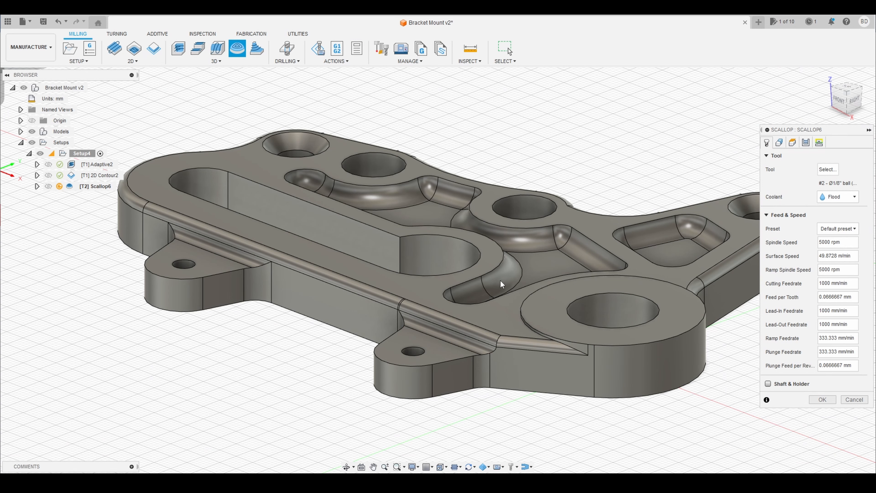
Generate the Scallop toolpath with the tool's default preset and inspect its passes over the bracket's upper surfaces
{"action": "mouse_move", "coordinate": [488, 276]}
{"action": "middle_mouse_down", "text": "shift"}
{"action": "mouse_move", "coordinate": [498, 274]}
{"action": "mouse_move", "coordinate": [491, 277]}
{"action": "middle_mouse_up", "text": "shift"}
{"action": "middle_click_drag", "start_coordinate": [604, 215], "coordinate": [575, 182]}
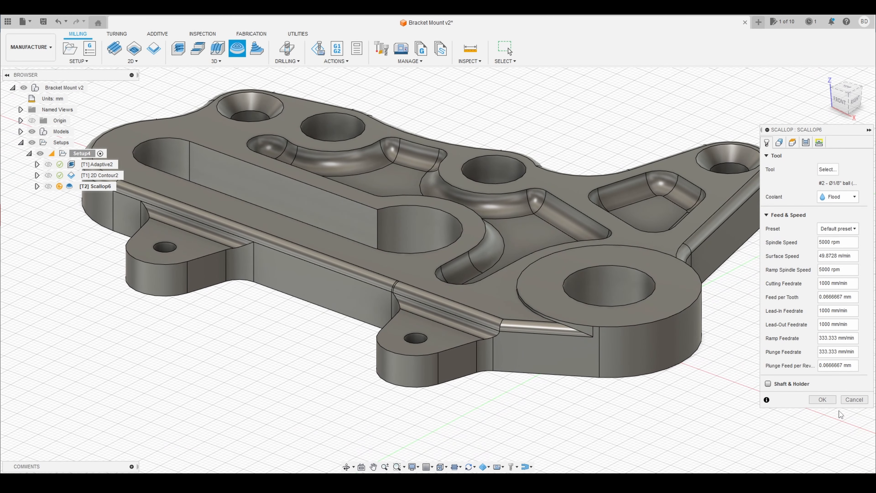
{"action": "left_click", "coordinate": [829, 399]}
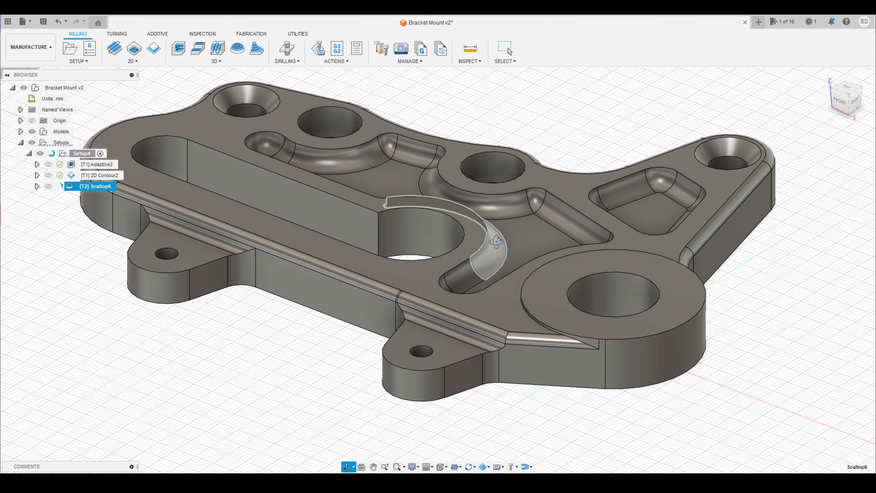
{"action": "middle_click_drag", "start_coordinate": [494, 248], "coordinate": [571, 293]}
{"action": "scroll", "coordinate": [571, 293], "scroll_direction": "up", "scroll_amount": 2}
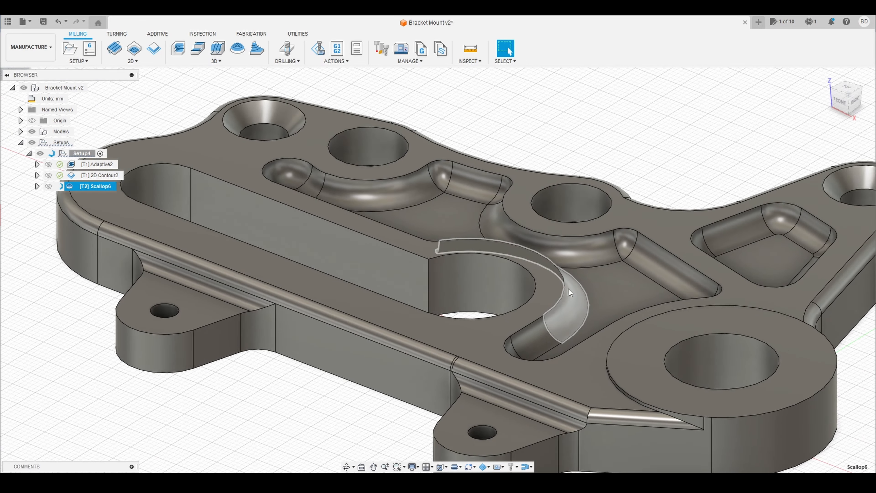
{"action": "scroll", "coordinate": [568, 289], "scroll_direction": "down", "scroll_amount": 4}
{"action": "middle_click_drag", "start_coordinate": [676, 314], "coordinate": [641, 281]}
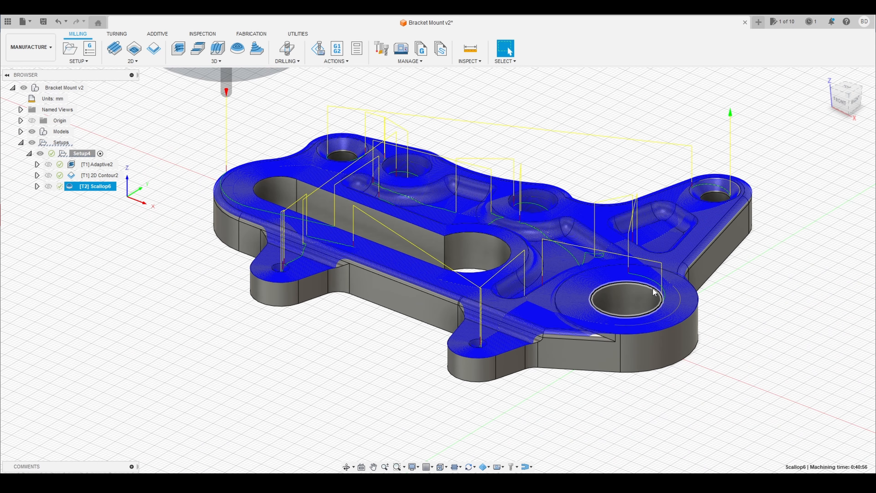
Examine the Scallop passes in the bracket's pockets, around the large boss and on the fillet above the mounting tab
{"action": "scroll", "coordinate": [625, 318], "scroll_direction": "up", "scroll_amount": 2}
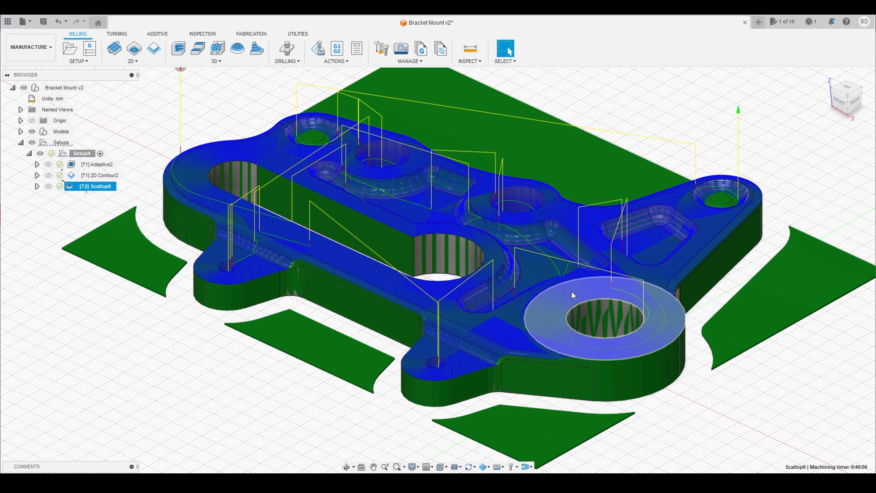
{"action": "middle_click_drag", "start_coordinate": [621, 284], "coordinate": [369, 324], "text": "shift"}
{"action": "scroll", "coordinate": [562, 281], "scroll_direction": "up", "scroll_amount": 5}
{"action": "scroll", "coordinate": [559, 276], "scroll_direction": "up", "scroll_amount": 1}
{"action": "middle_click_drag", "start_coordinate": [559, 274], "coordinate": [533, 281]}
{"action": "left_click", "coordinate": [507, 48]}
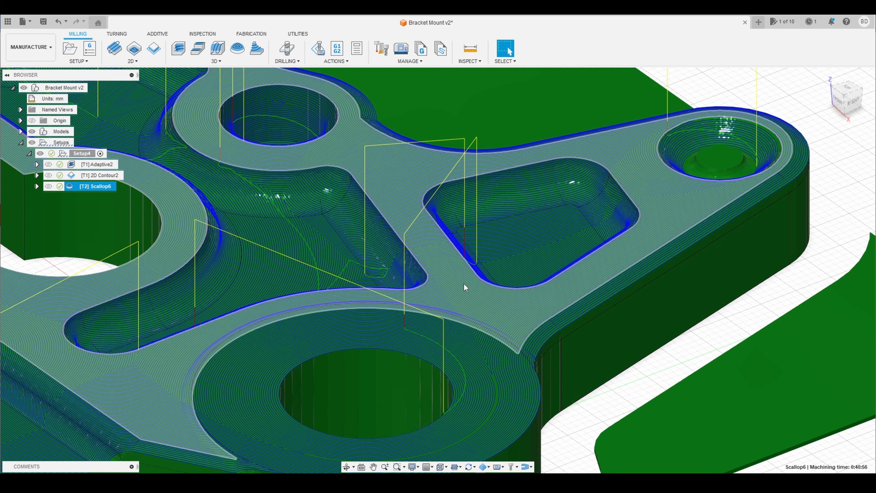
{"action": "middle_click_drag", "start_coordinate": [415, 321], "coordinate": [516, 314]}
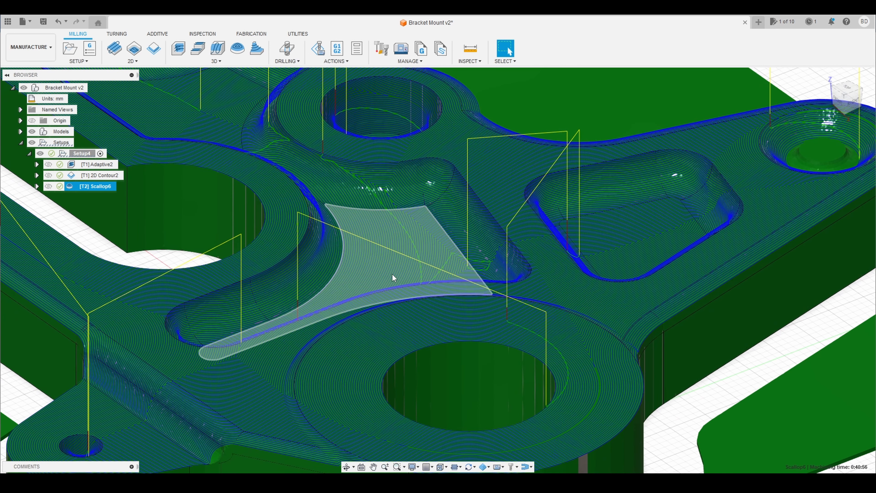
{"action": "middle_click_drag", "start_coordinate": [379, 285], "coordinate": [674, 275]}
{"action": "middle_click_drag", "start_coordinate": [485, 322], "coordinate": [595, 269]}
{"action": "middle_click_drag", "start_coordinate": [457, 291], "coordinate": [628, 294], "text": "shift"}
{"action": "scroll", "coordinate": [627, 294], "scroll_direction": "up", "scroll_amount": 4}
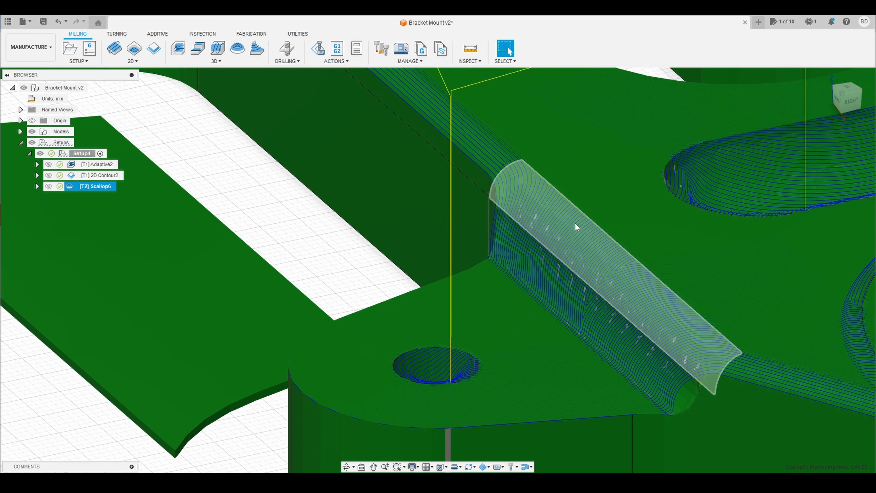
{"action": "scroll", "coordinate": [567, 243], "scroll_direction": "down", "scroll_amount": 10}
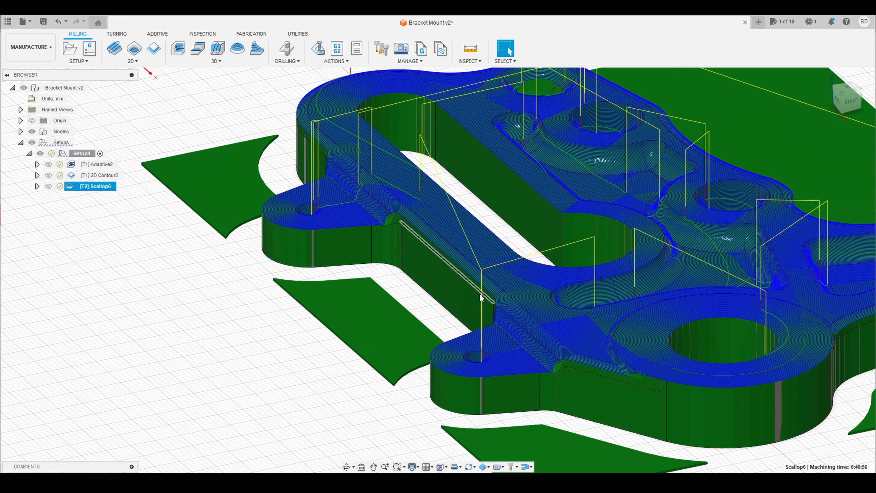
Examine how the Scallop passes cover the bracket's flat top face, boss and two mounting tabs
{"action": "middle_click_drag", "start_coordinate": [480, 294], "coordinate": [419, 296], "text": "shift"}
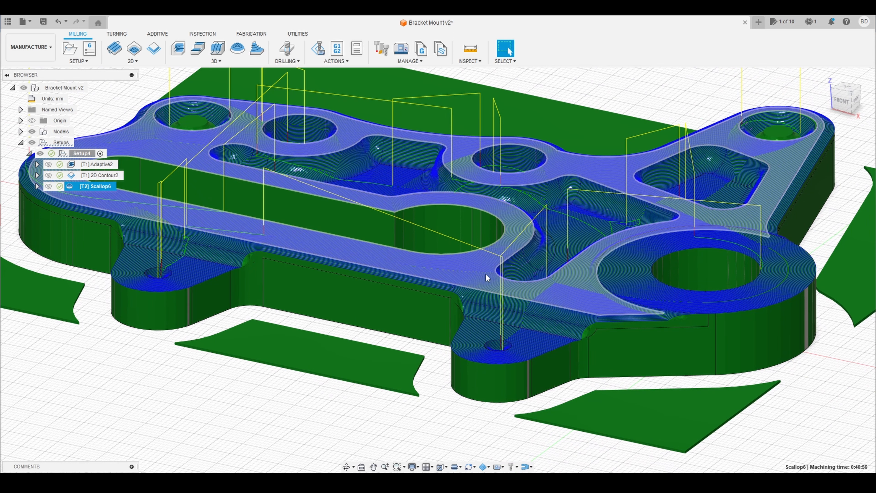
{"action": "middle_click_drag", "start_coordinate": [549, 251], "coordinate": [496, 286], "text": "shift"}
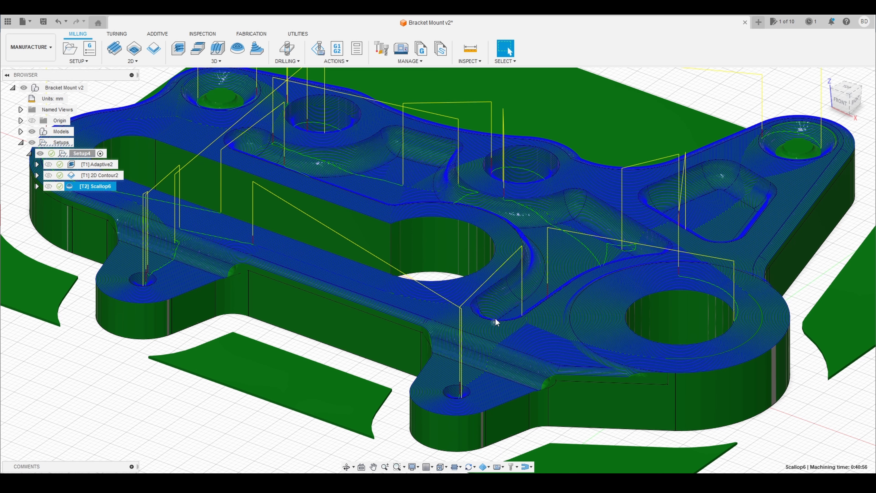
{"action": "middle_click_drag", "start_coordinate": [494, 318], "coordinate": [536, 277]}
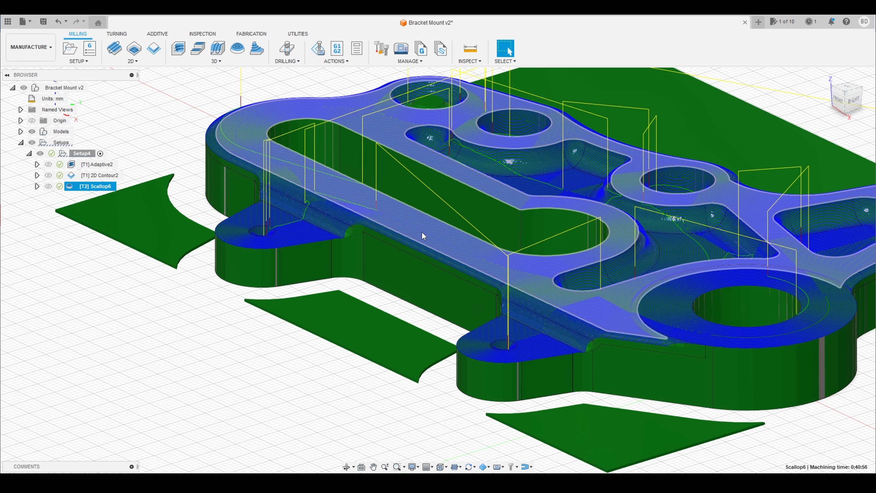
{"action": "middle_click_drag", "start_coordinate": [421, 244], "coordinate": [491, 241], "text": "shift"}
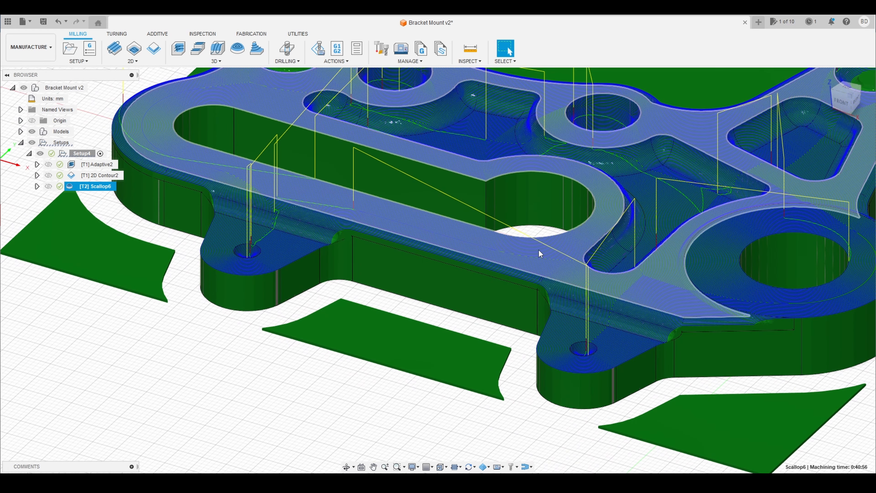
{"action": "middle_click_drag", "start_coordinate": [582, 250], "coordinate": [575, 250], "text": "shift"}
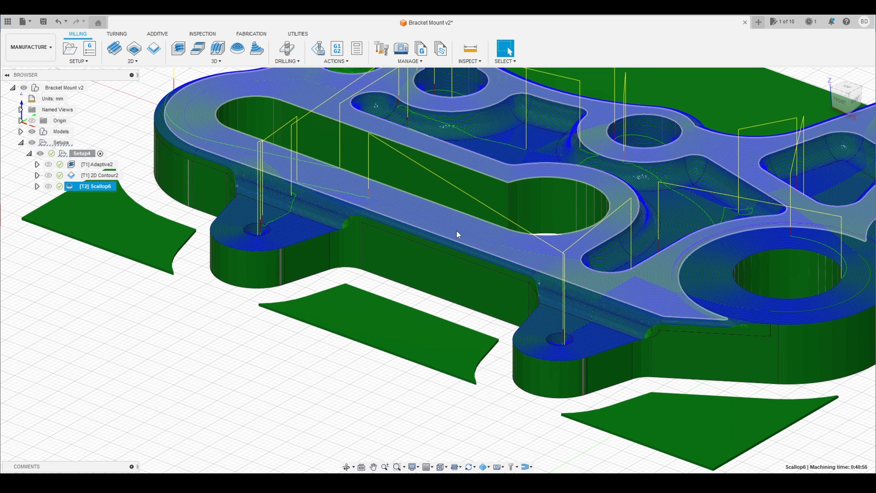
{"action": "middle_click_drag", "start_coordinate": [456, 231], "coordinate": [480, 232], "text": "shift"}
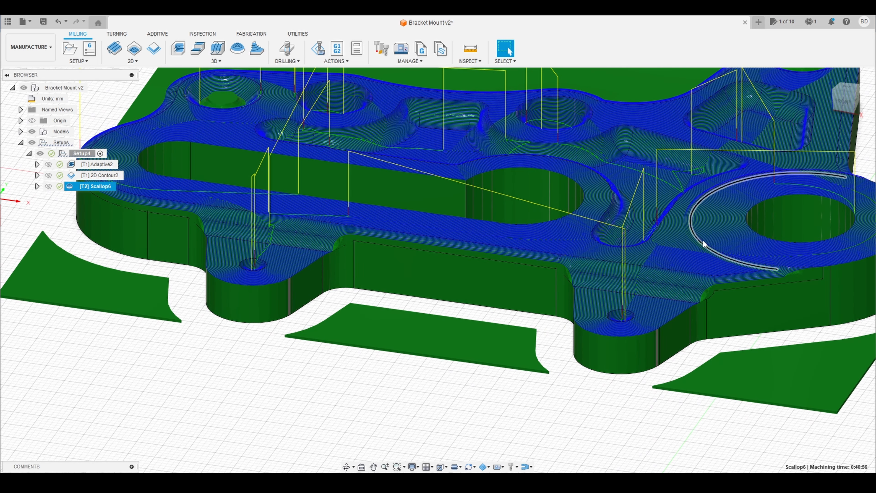
{"action": "middle_click_drag", "start_coordinate": [634, 182], "coordinate": [586, 220], "text": "shift"}
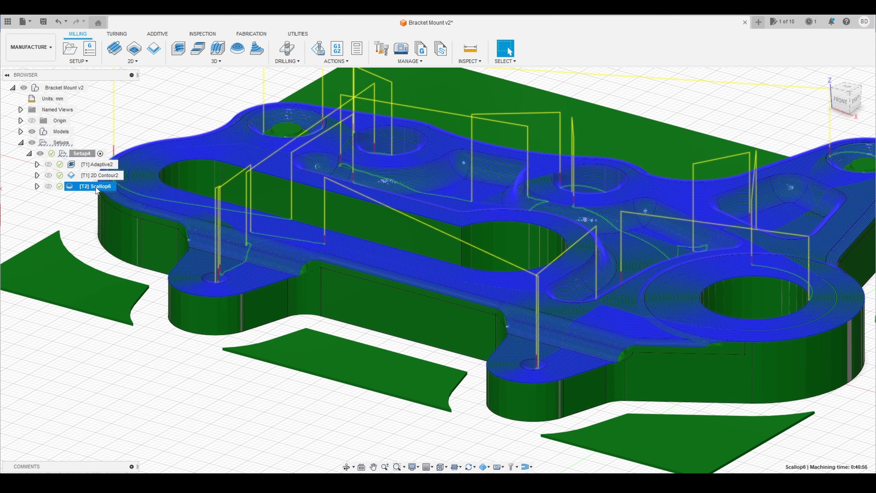
Edit the Scallop operation and enable Avoid/Touch Surfaces in Avoid mode in its geometry settings
{"action": "right_click", "coordinate": [97, 188]}
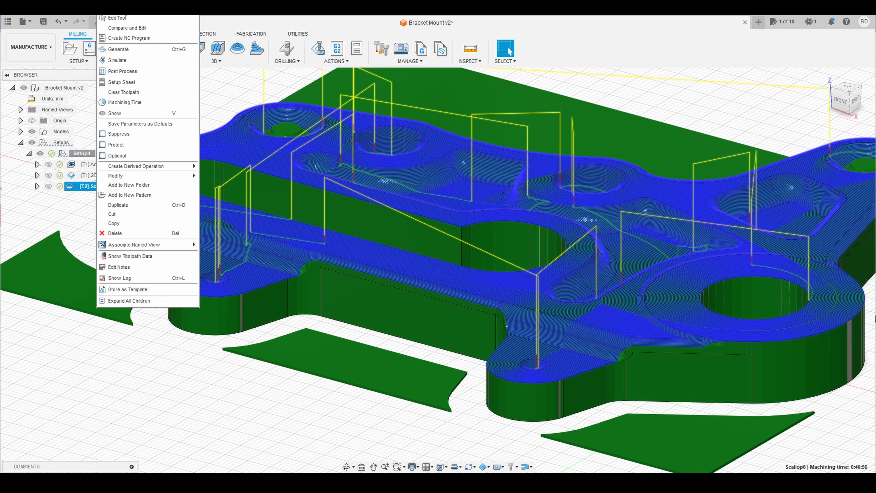
{"action": "left_click", "coordinate": [122, 7]}
{"action": "middle_click_drag", "start_coordinate": [511, 214], "coordinate": [473, 222]}
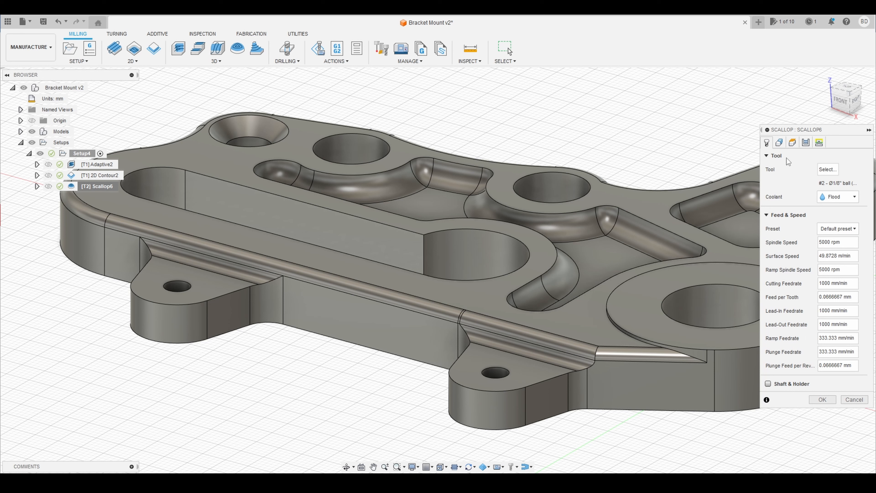
{"action": "left_click", "coordinate": [780, 144]}
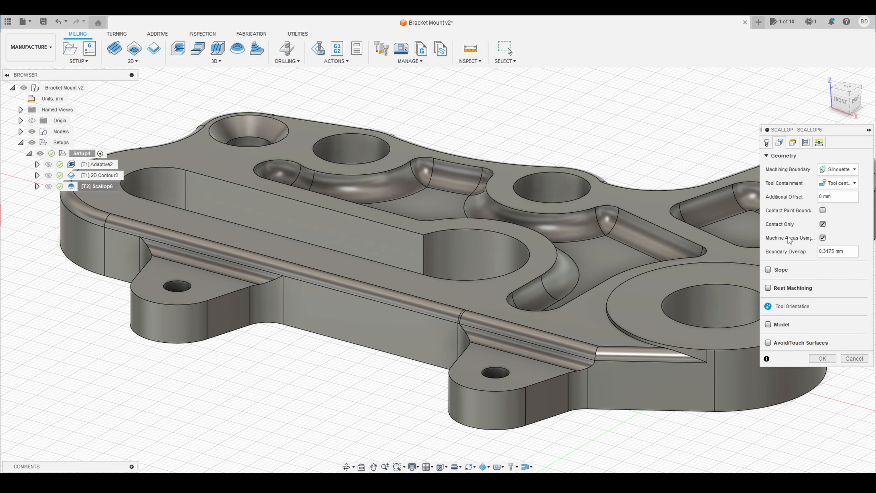
{"action": "middle_click_drag", "start_coordinate": [499, 245], "coordinate": [535, 234]}
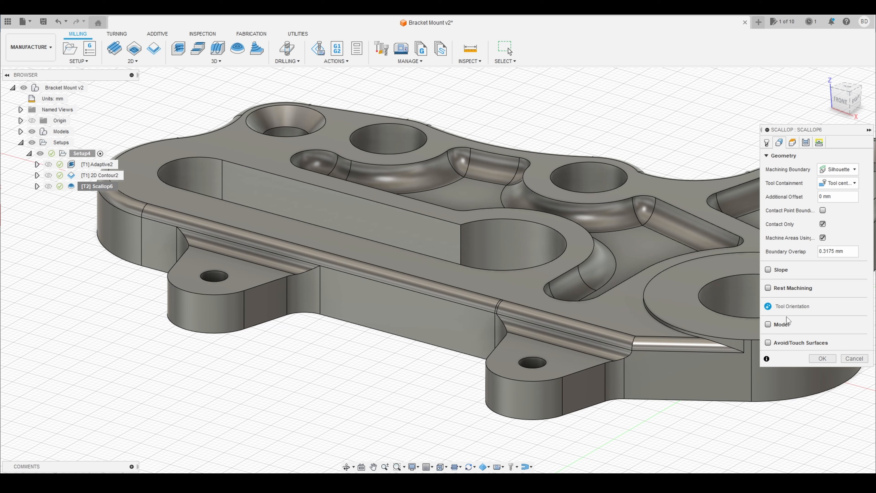
{"action": "mouse_move", "coordinate": [770, 349]}
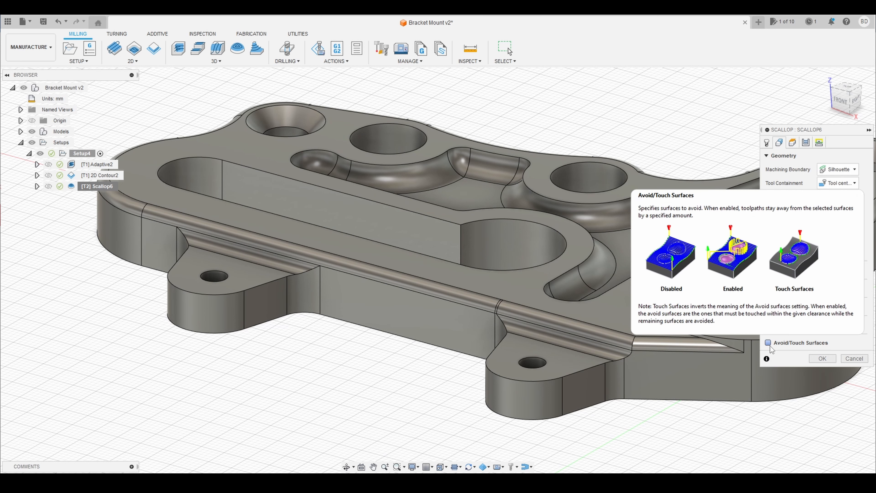
{"action": "left_click", "coordinate": [769, 343]}
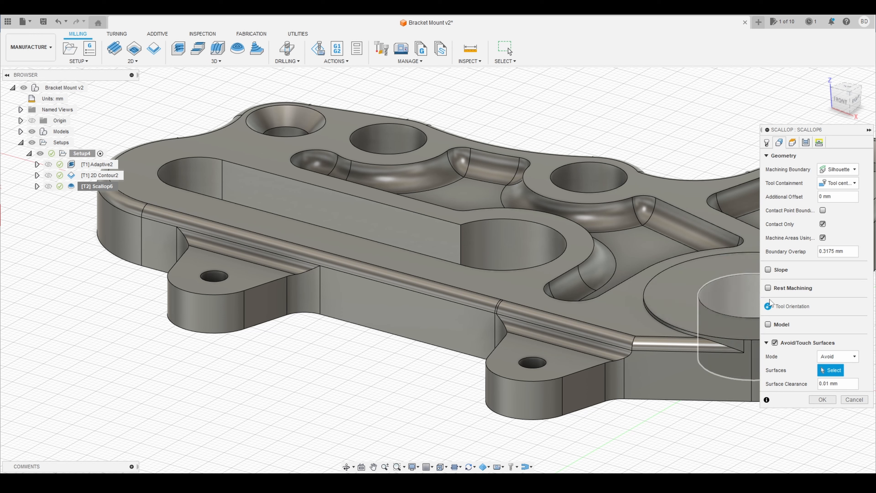
Select the main top face, both mounting tab faces and the large boss's top face as surfaces to avoid
{"action": "middle_click_drag", "start_coordinate": [628, 253], "coordinate": [515, 301]}
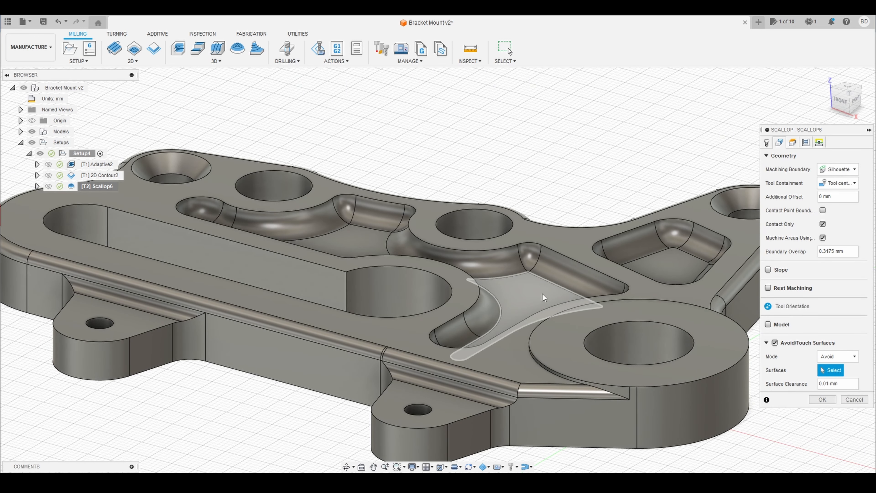
{"action": "middle_click_drag", "start_coordinate": [549, 291], "coordinate": [563, 209], "text": "shift"}
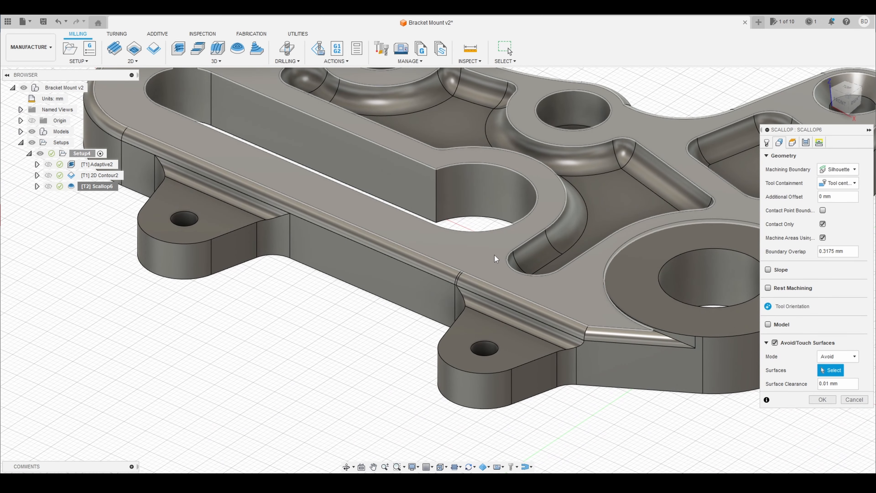
{"action": "left_click", "coordinate": [485, 252]}
{"action": "left_click", "coordinate": [459, 315]}
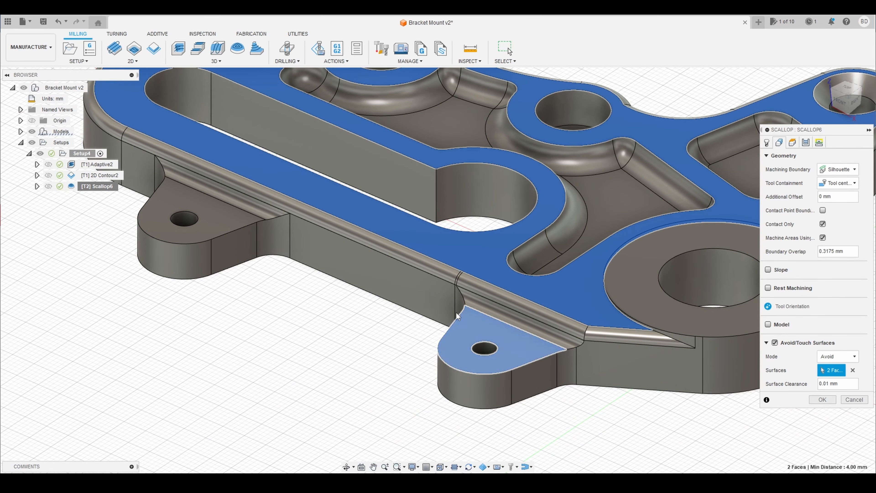
{"action": "left_click", "coordinate": [226, 242]}
{"action": "left_click", "coordinate": [636, 287]}
Add the recessed floor faces of the two counterbored holes to the avoided surfaces
{"action": "middle_click_drag", "start_coordinate": [636, 235], "coordinate": [542, 288]}
{"action": "middle_click_drag", "start_coordinate": [651, 238], "coordinate": [645, 253], "text": "shift"}
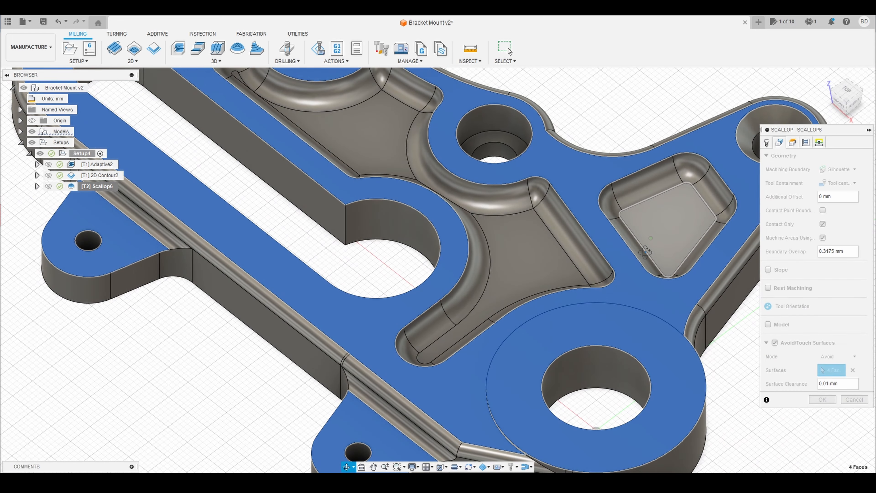
{"action": "left_click_drag", "start_coordinate": [645, 252], "coordinate": [657, 251]}
{"action": "middle_click_drag", "start_coordinate": [645, 252], "coordinate": [657, 251], "text": "shift"}
{"action": "left_click_drag", "start_coordinate": [657, 251], "coordinate": [661, 250]}
{"action": "middle_click_drag", "start_coordinate": [657, 250], "coordinate": [661, 250], "text": "shift"}
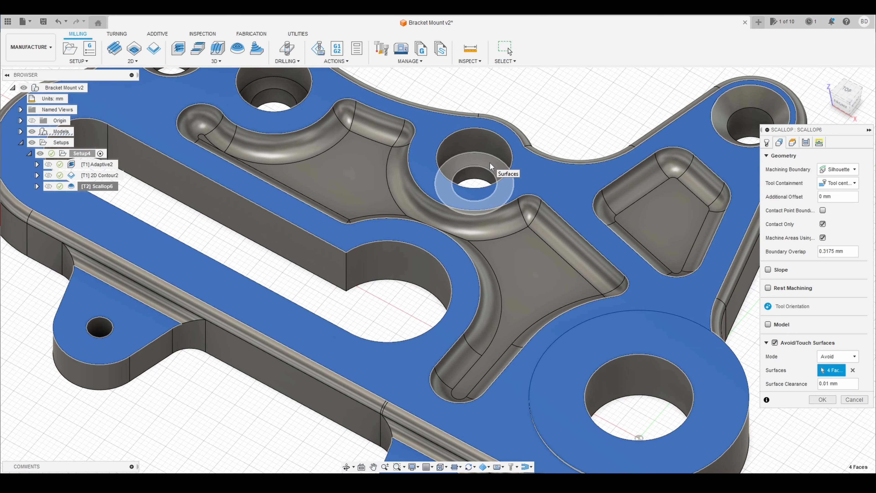
{"action": "left_click", "coordinate": [293, 92]}
{"action": "middle_click_drag", "start_coordinate": [735, 162], "coordinate": [601, 144]}
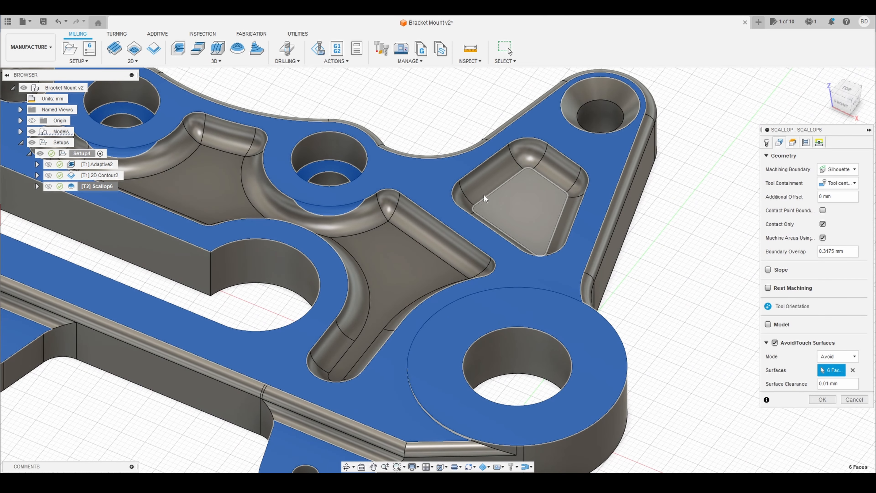
Check the avoided faces around the bracket and regenerate the Scallop toolpath with them excluded
{"action": "middle_click_drag", "start_coordinate": [485, 198], "coordinate": [622, 159]}
{"action": "middle_click_drag", "start_coordinate": [487, 222], "coordinate": [556, 174]}
{"action": "mouse_move", "coordinate": [529, 227]}
{"action": "middle_mouse_down", "text": "shift"}
{"action": "mouse_move", "coordinate": [519, 210]}
{"action": "mouse_move", "coordinate": [538, 238]}
{"action": "middle_mouse_up", "text": "shift"}
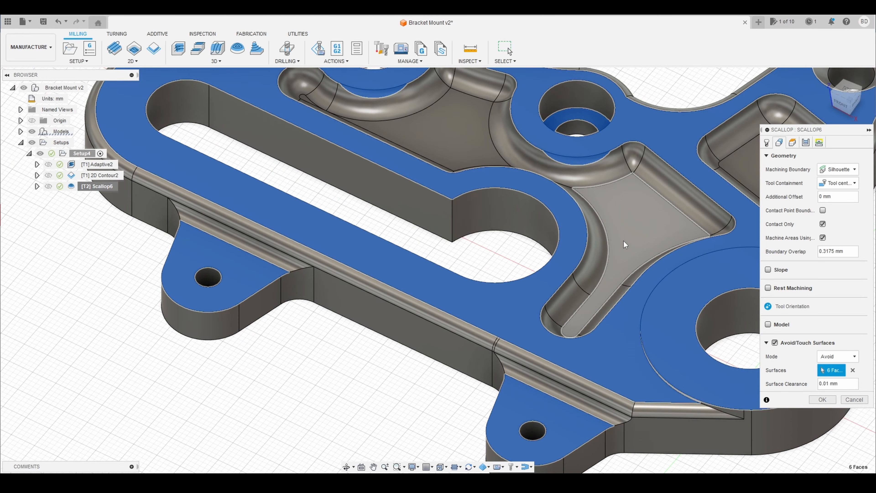
{"action": "middle_click_drag", "start_coordinate": [625, 242], "coordinate": [615, 236], "text": "shift"}
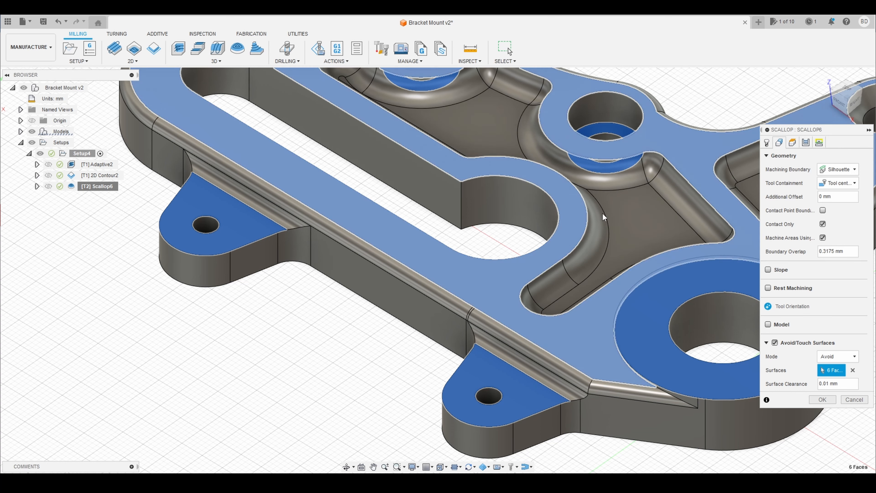
{"action": "middle_click_drag", "start_coordinate": [557, 238], "coordinate": [575, 230], "text": "shift"}
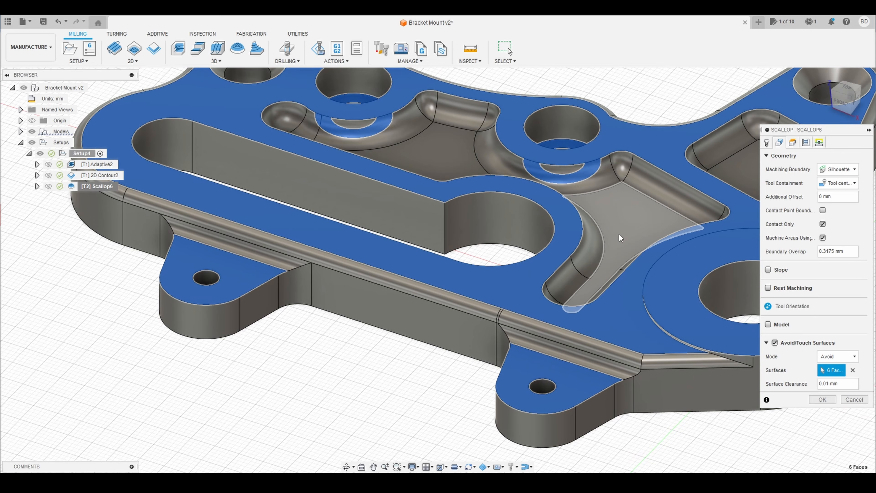
{"action": "middle_click_drag", "start_coordinate": [456, 251], "coordinate": [433, 221]}
{"action": "middle_click_drag", "start_coordinate": [564, 287], "coordinate": [567, 269], "text": "shift"}
{"action": "scroll", "coordinate": [567, 270], "scroll_direction": "up", "scroll_amount": 2}
{"action": "scroll", "coordinate": [567, 269], "scroll_direction": "down", "scroll_amount": 5}
{"action": "middle_click_drag", "start_coordinate": [605, 239], "coordinate": [570, 266]}
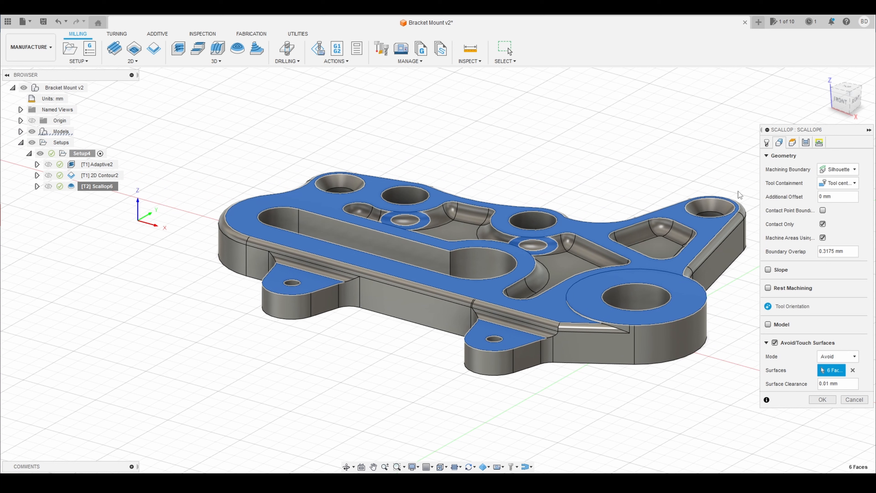
{"action": "left_click", "coordinate": [822, 399]}
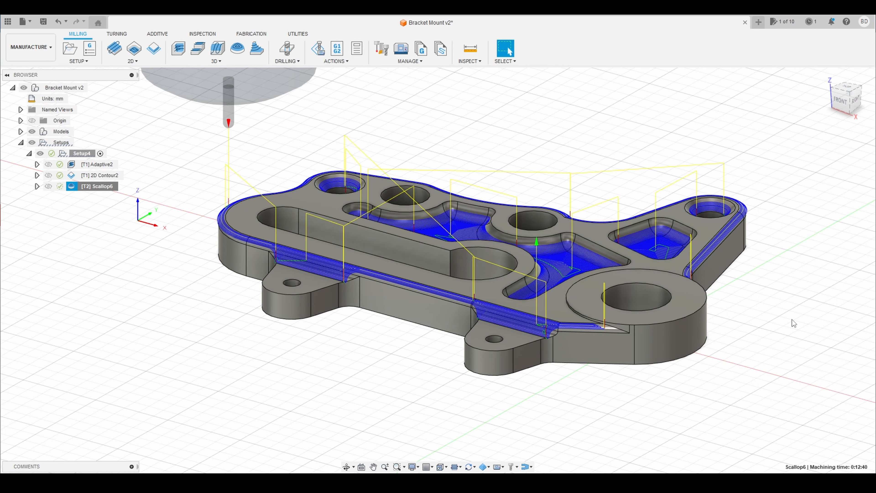
Examine the regenerated Scallop passes and remaining stock in the pockets, countersunk holes, tab fillets and outer edge
{"action": "mouse_move", "coordinate": [792, 319]}
{"action": "middle_mouse_down", "text": "shift"}
{"action": "mouse_move", "coordinate": [824, 295]}
{"action": "mouse_move", "coordinate": [762, 305]}
{"action": "mouse_move", "coordinate": [783, 307]}
{"action": "middle_mouse_up", "text": "shift"}
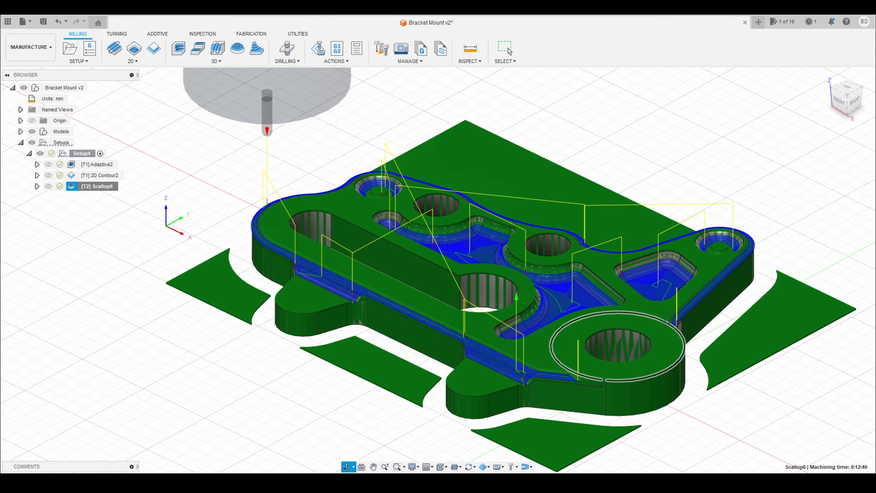
{"action": "mouse_move", "coordinate": [668, 320]}
{"action": "middle_mouse_down", "text": "shift"}
{"action": "mouse_move", "coordinate": [689, 306]}
{"action": "mouse_move", "coordinate": [648, 319]}
{"action": "mouse_move", "coordinate": [665, 309]}
{"action": "middle_mouse_up", "text": "shift"}
{"action": "scroll", "coordinate": [681, 305], "scroll_direction": "up", "scroll_amount": 3}
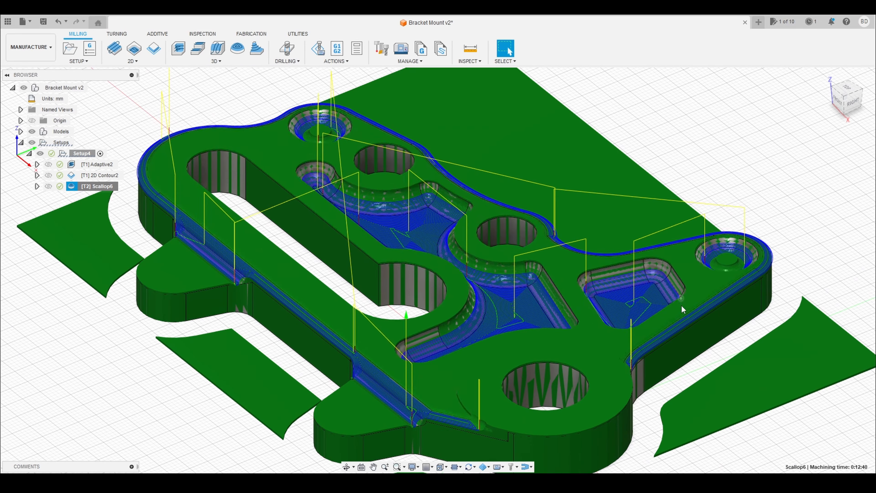
{"action": "scroll", "coordinate": [682, 306], "scroll_direction": "up", "scroll_amount": 5}
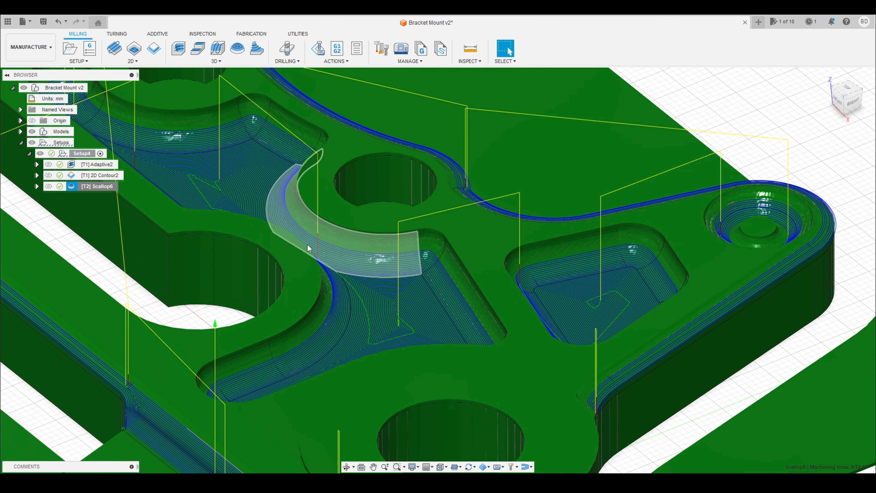
{"action": "middle_click_drag", "start_coordinate": [243, 160], "coordinate": [386, 240]}
{"action": "middle_click_drag", "start_coordinate": [311, 238], "coordinate": [385, 291]}
{"action": "middle_click_drag", "start_coordinate": [333, 270], "coordinate": [449, 193]}
{"action": "middle_click_drag", "start_coordinate": [278, 280], "coordinate": [294, 271], "text": "shift"}
{"action": "scroll", "coordinate": [249, 294], "scroll_direction": "up", "scroll_amount": 3}
{"action": "scroll", "coordinate": [255, 282], "scroll_direction": "up", "scroll_amount": 3}
{"action": "scroll", "coordinate": [297, 270], "scroll_direction": "down", "scroll_amount": 6}
{"action": "middle_click_drag", "start_coordinate": [598, 264], "coordinate": [571, 309], "text": "shift"}
{"action": "middle_click_drag", "start_coordinate": [596, 220], "coordinate": [614, 165], "text": "shift"}
{"action": "scroll", "coordinate": [597, 141], "scroll_direction": "up", "scroll_amount": 8}
{"action": "scroll", "coordinate": [614, 166], "scroll_direction": "down", "scroll_amount": 10}
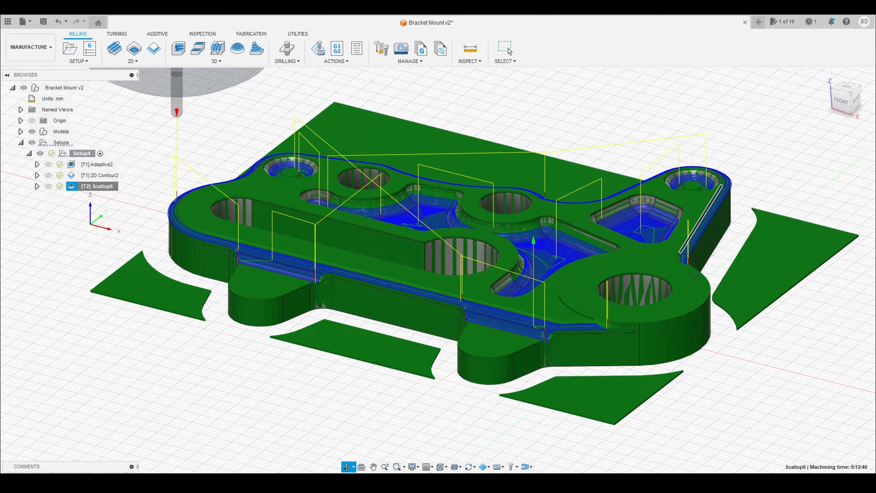
{"action": "middle_click_drag", "start_coordinate": [676, 269], "coordinate": [630, 315], "text": "shift"}
{"action": "middle_click_drag", "start_coordinate": [464, 298], "coordinate": [524, 274], "text": "shift"}
{"action": "scroll", "coordinate": [505, 324], "scroll_direction": "down", "scroll_amount": 5}
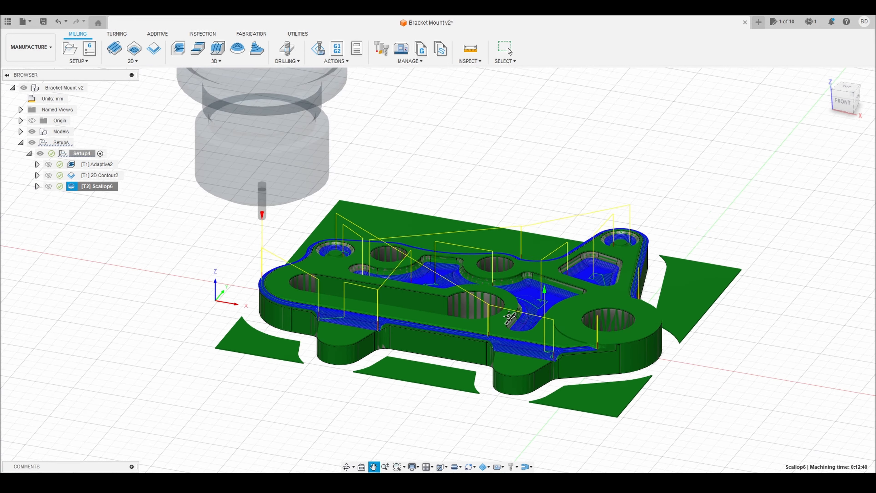
{"action": "middle_click_drag", "start_coordinate": [484, 317], "coordinate": [507, 373]}
{"action": "scroll", "coordinate": [522, 368], "scroll_direction": "up", "scroll_amount": 2}
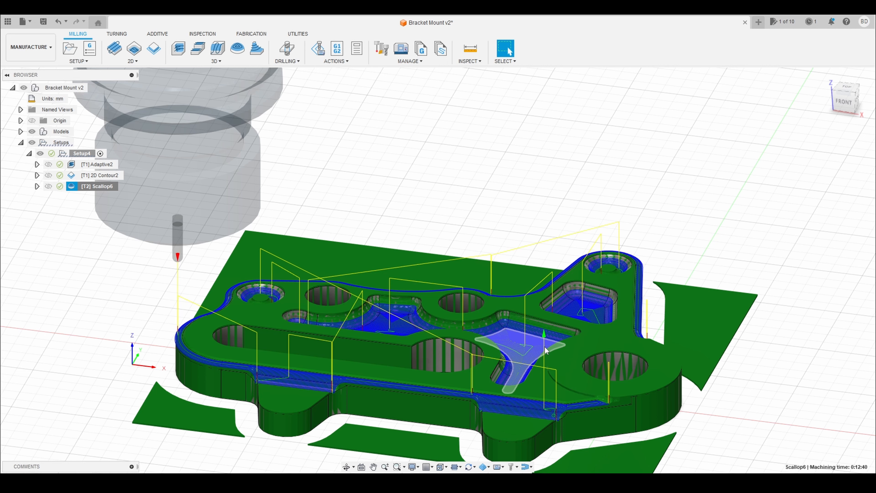
Examine the Scallop passes and leftover stock along the filleted walls of the central pocket beside the large boss
{"action": "middle_click_drag", "start_coordinate": [537, 352], "coordinate": [430, 370], "text": "shift"}
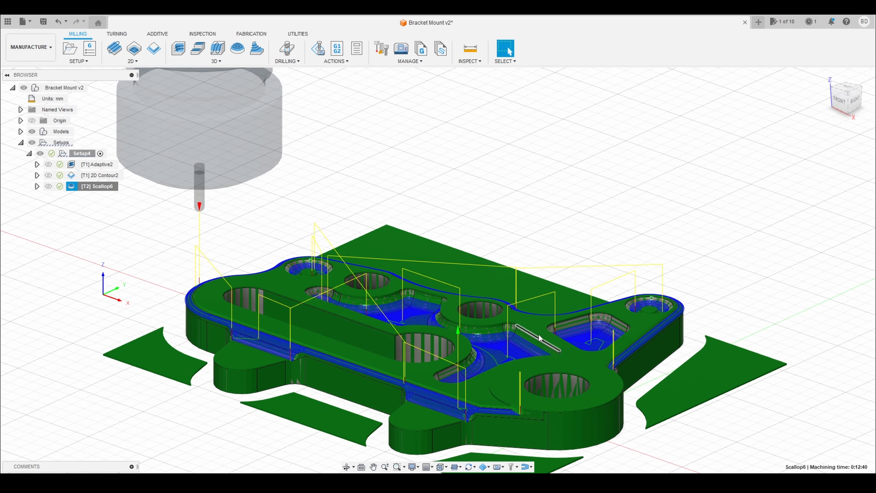
{"action": "middle_click_drag", "start_coordinate": [511, 353], "coordinate": [494, 363], "text": "shift"}
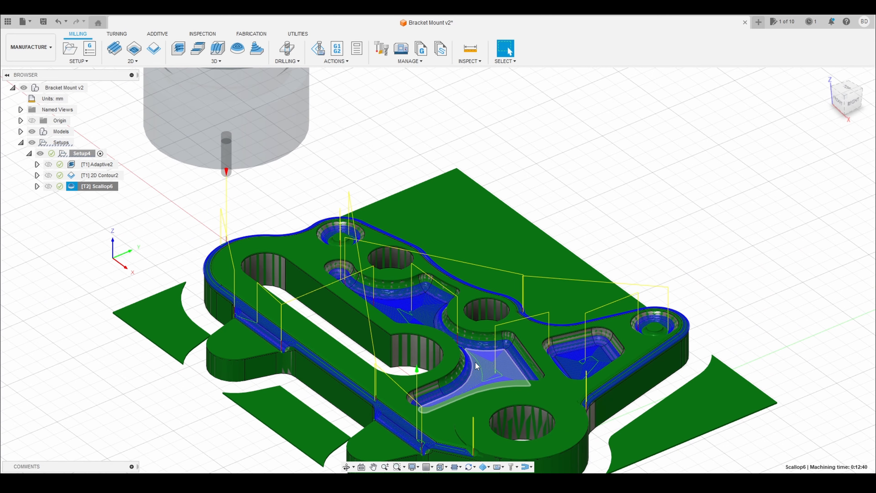
{"action": "scroll", "coordinate": [504, 361], "scroll_direction": "up", "scroll_amount": 10}
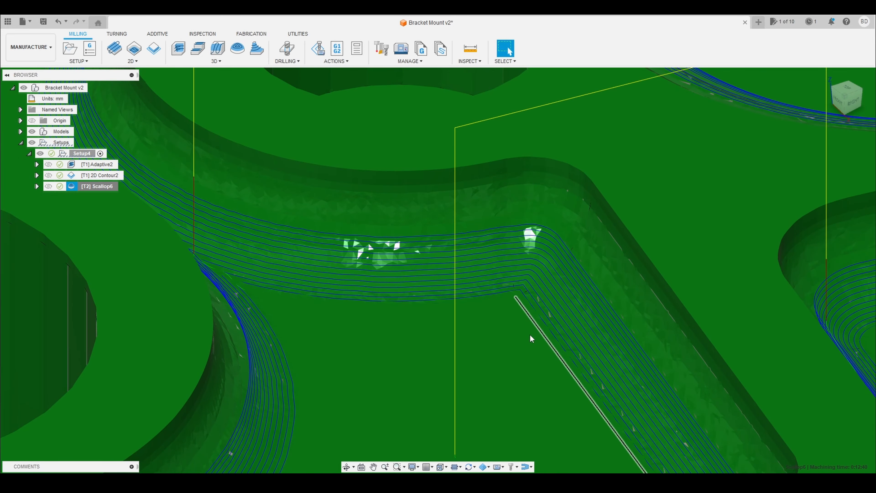
{"action": "mouse_move", "coordinate": [504, 353]}
{"action": "middle_mouse_down", "text": "shift"}
{"action": "mouse_move", "coordinate": [523, 334]}
{"action": "mouse_move", "coordinate": [517, 341]}
{"action": "middle_mouse_up", "text": "shift"}
{"action": "scroll", "coordinate": [517, 341], "scroll_direction": "down", "scroll_amount": 10}
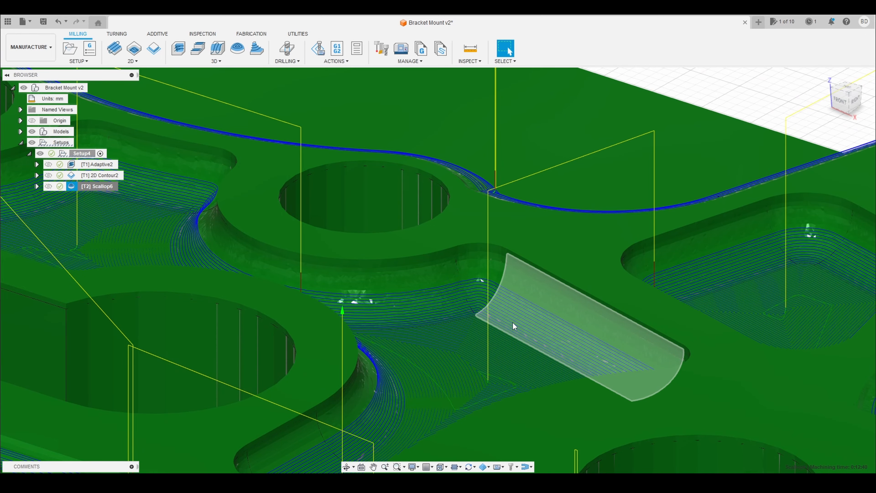
{"action": "scroll", "coordinate": [513, 322], "scroll_direction": "down", "scroll_amount": 3}
{"action": "scroll", "coordinate": [512, 323], "scroll_direction": "up", "scroll_amount": 6}
{"action": "scroll", "coordinate": [511, 327], "scroll_direction": "down", "scroll_amount": 5}
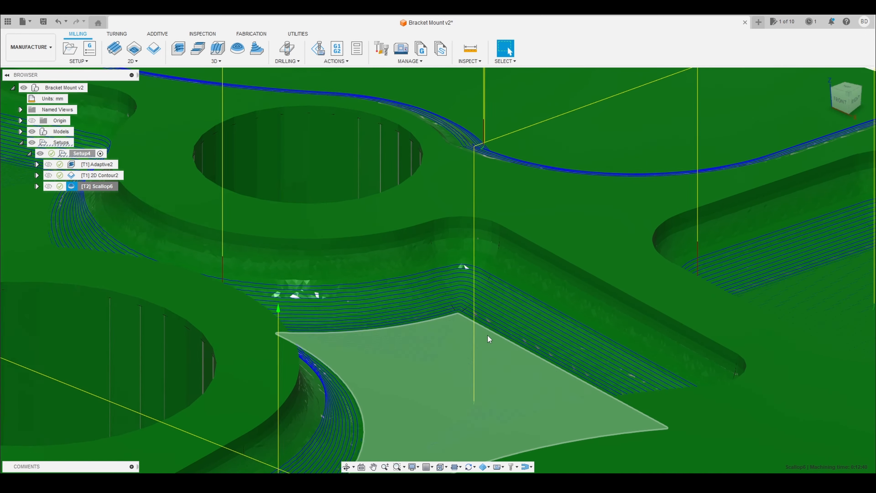
{"action": "scroll", "coordinate": [523, 340], "scroll_direction": "down", "scroll_amount": 6}
{"action": "middle_click_drag", "start_coordinate": [508, 341], "coordinate": [451, 324], "text": "shift"}
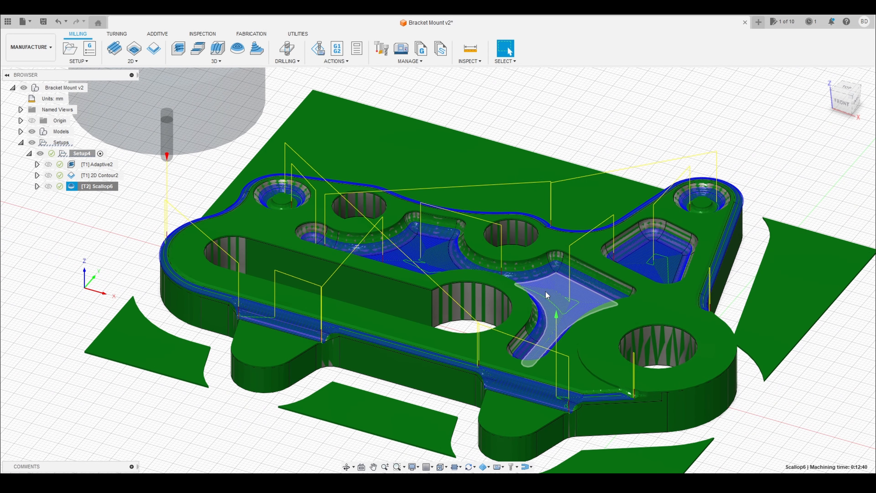
Inspect the spacing of the Scallop passes on the pocket's curved side walls and inner corners from several angles
{"action": "scroll", "coordinate": [545, 293], "scroll_direction": "up", "scroll_amount": 5}
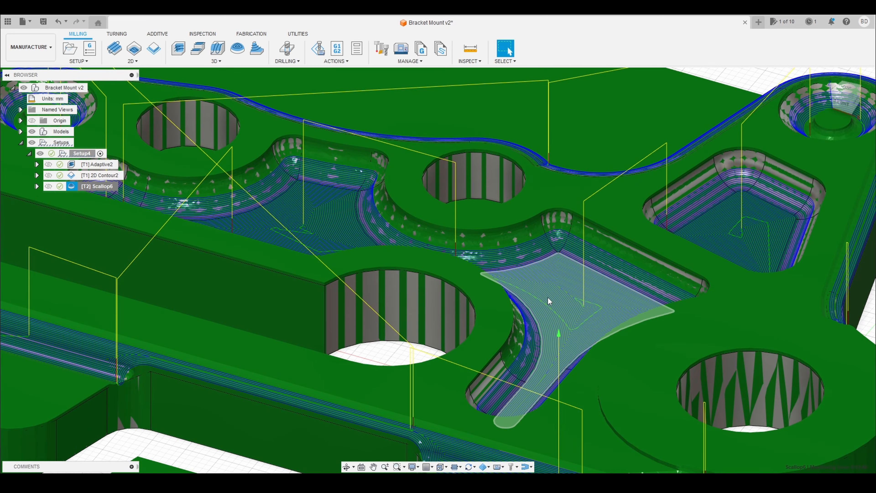
{"action": "scroll", "coordinate": [552, 295], "scroll_direction": "down", "scroll_amount": 5}
{"action": "middle_click_drag", "start_coordinate": [359, 230], "coordinate": [625, 318], "text": "shift"}
{"action": "scroll", "coordinate": [610, 264], "scroll_direction": "up", "scroll_amount": 8}
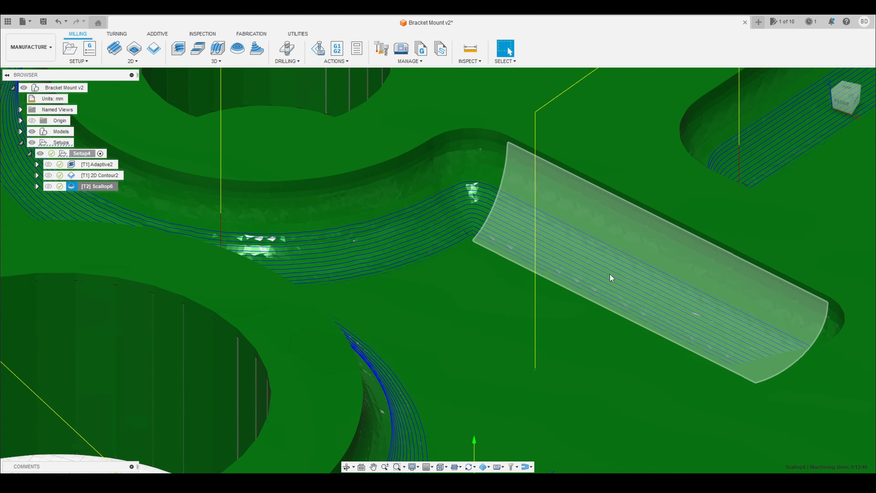
{"action": "middle_click_drag", "start_coordinate": [610, 274], "coordinate": [595, 273], "text": "shift"}
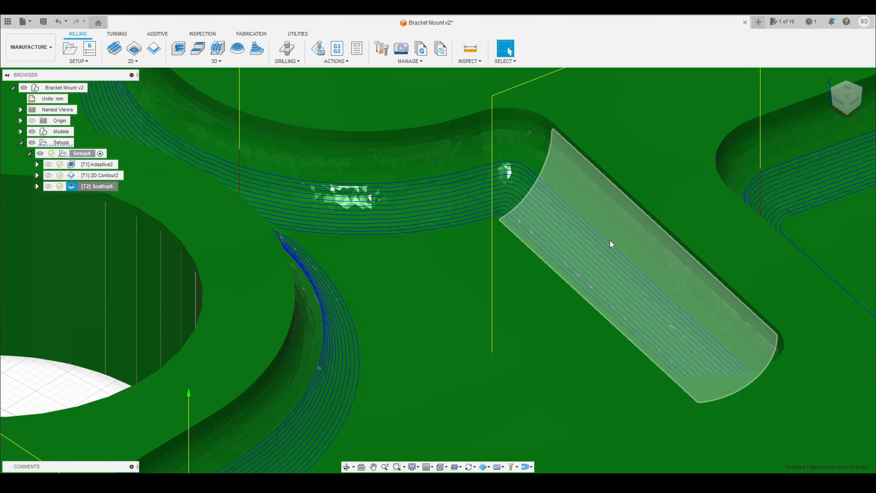
{"action": "middle_click_drag", "start_coordinate": [463, 306], "coordinate": [482, 301], "text": "shift"}
{"action": "scroll", "coordinate": [482, 302], "scroll_direction": "down", "scroll_amount": 5}
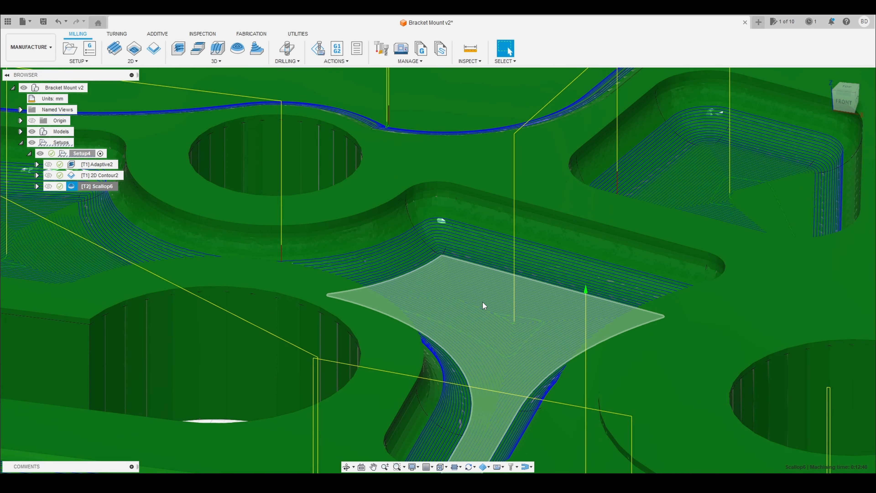
{"action": "scroll", "coordinate": [484, 301], "scroll_direction": "down", "scroll_amount": 4}
{"action": "middle_click_drag", "start_coordinate": [445, 325], "coordinate": [526, 252]}
{"action": "middle_click_drag", "start_coordinate": [386, 316], "coordinate": [276, 265], "text": "shift"}
{"action": "mouse_move", "coordinate": [276, 265]}
{"action": "middle_mouse_down"}
{"action": "mouse_move", "coordinate": [267, 269]}
{"action": "mouse_move", "coordinate": [272, 276]}
{"action": "middle_mouse_up"}
{"action": "middle_click_drag", "start_coordinate": [273, 276], "coordinate": [272, 252], "text": "shift"}
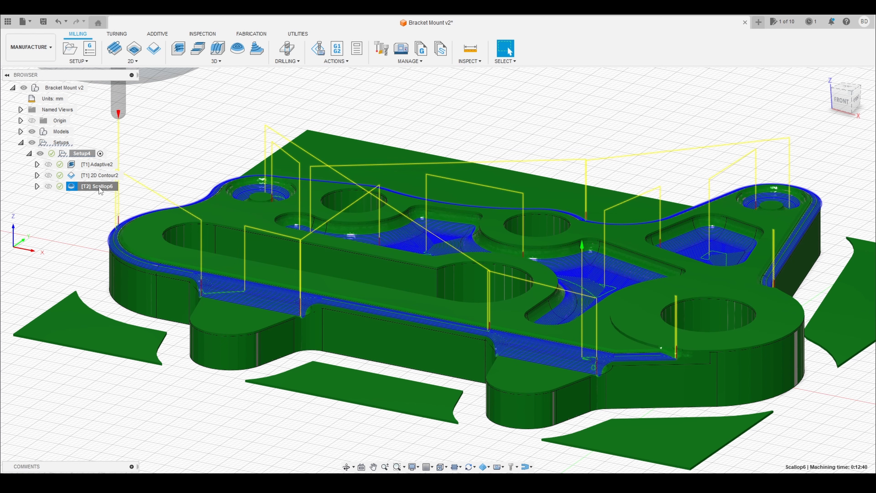
Open the Scallop operation for editing and review its pass settings, including tolerance, stepover and direction
{"action": "right_click", "coordinate": [99, 187]}
{"action": "left_click", "coordinate": [140, 16]}
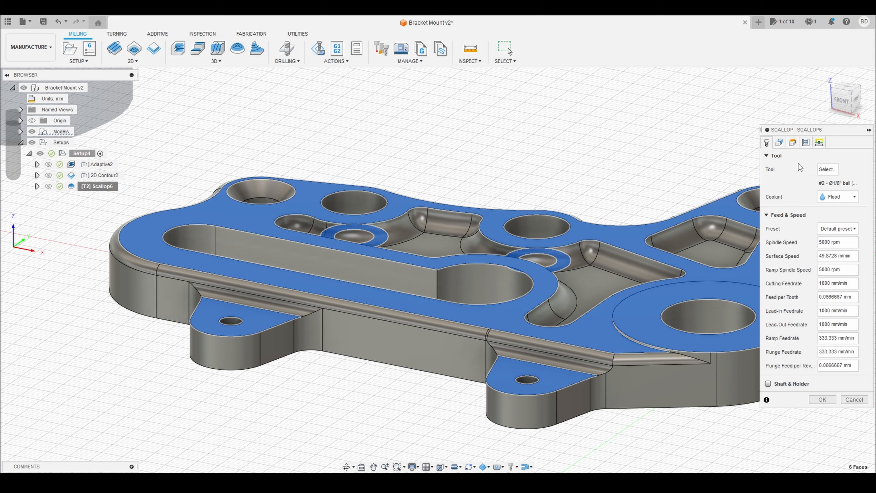
{"action": "left_click", "coordinate": [806, 143]}
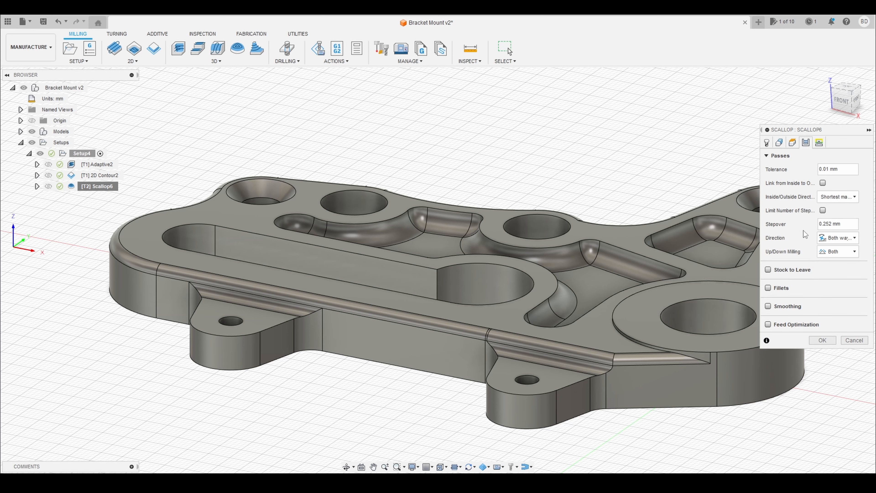
{"action": "mouse_move", "coordinate": [591, 253]}
{"action": "middle_mouse_down", "text": "shift"}
{"action": "mouse_move", "coordinate": [588, 265]}
{"action": "mouse_move", "coordinate": [559, 279]}
{"action": "mouse_move", "coordinate": [598, 262]}
{"action": "middle_mouse_up", "text": "shift"}
{"action": "left_click", "coordinate": [822, 341]}
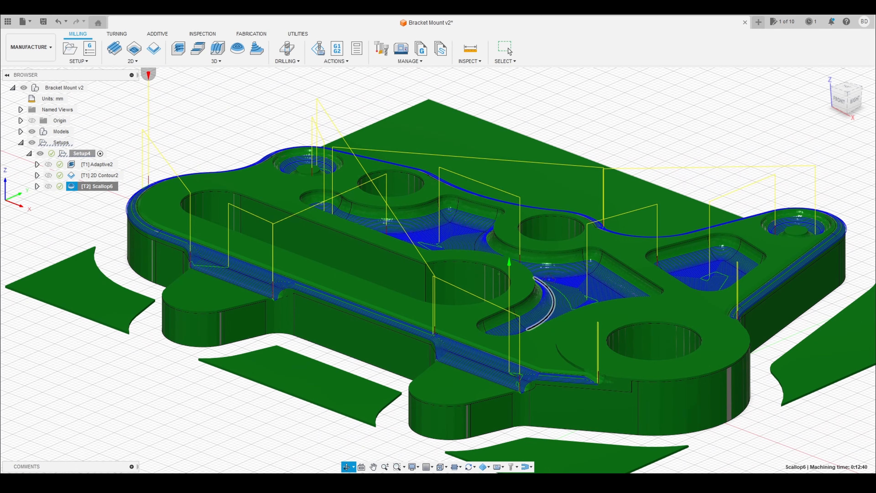
Look over the complete Scallop toolpath around the outer edge, pockets, countersunk holes and mounting tabs
{"action": "middle_click_drag", "start_coordinate": [549, 279], "coordinate": [562, 293], "text": "shift"}
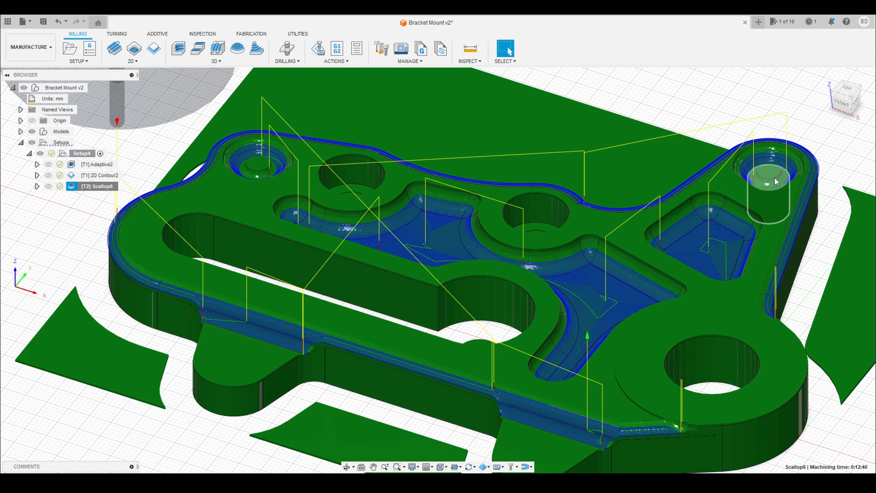
{"action": "middle_click_drag", "start_coordinate": [626, 326], "coordinate": [639, 259]}
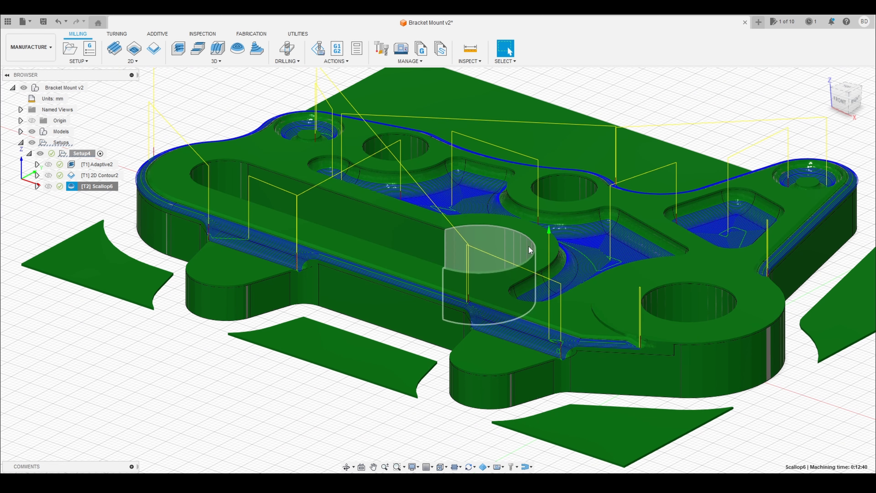
{"action": "middle_click_drag", "start_coordinate": [617, 250], "coordinate": [579, 217]}
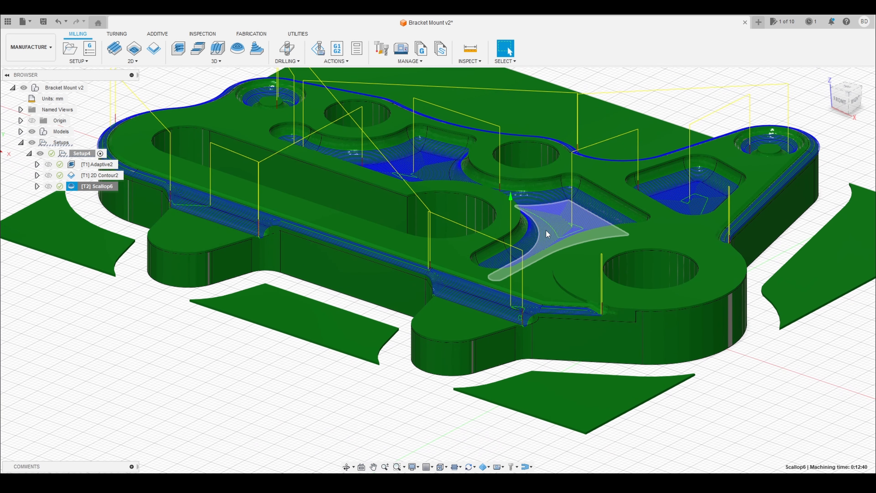
{"action": "middle_click_drag", "start_coordinate": [470, 237], "coordinate": [438, 240], "text": "shift"}
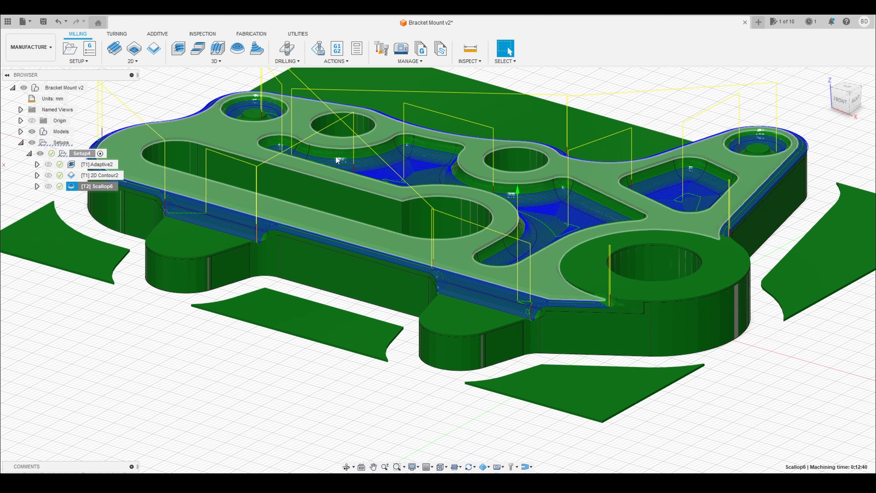
{"action": "middle_click_drag", "start_coordinate": [340, 146], "coordinate": [355, 199]}
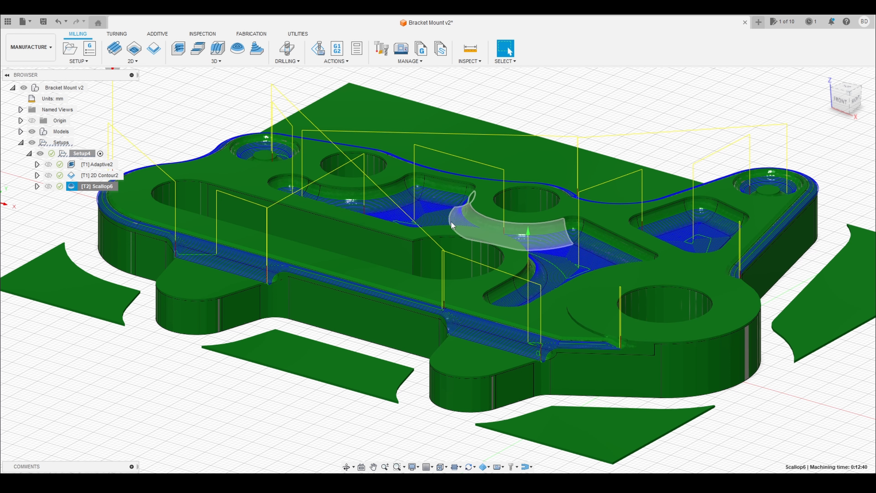
{"action": "middle_click_drag", "start_coordinate": [489, 199], "coordinate": [482, 182], "text": "shift"}
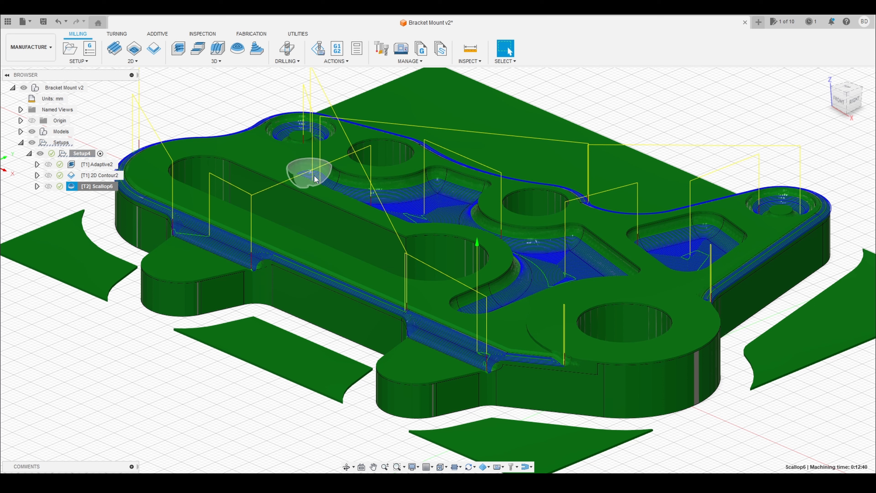
{"action": "middle_click_drag", "start_coordinate": [390, 215], "coordinate": [397, 227], "text": "shift"}
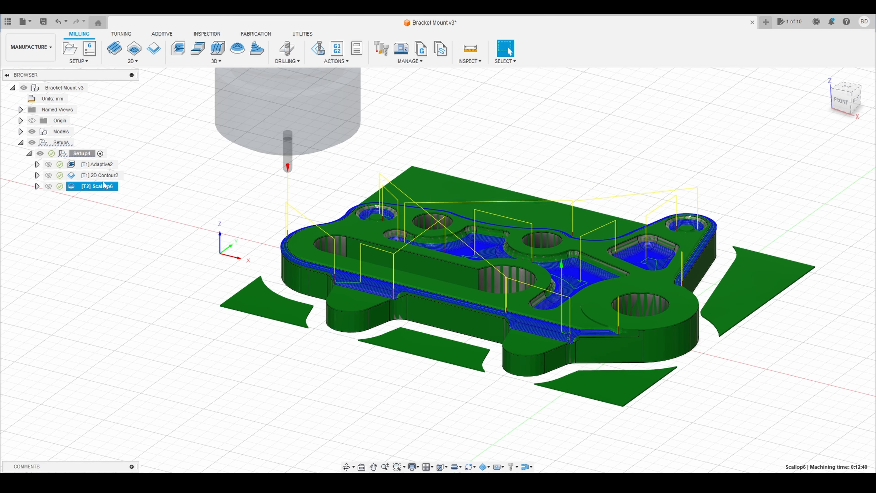
Move the 2D Contour operation after the Scallop operation and restore the original order
{"action": "mouse_move", "coordinate": [104, 168]}
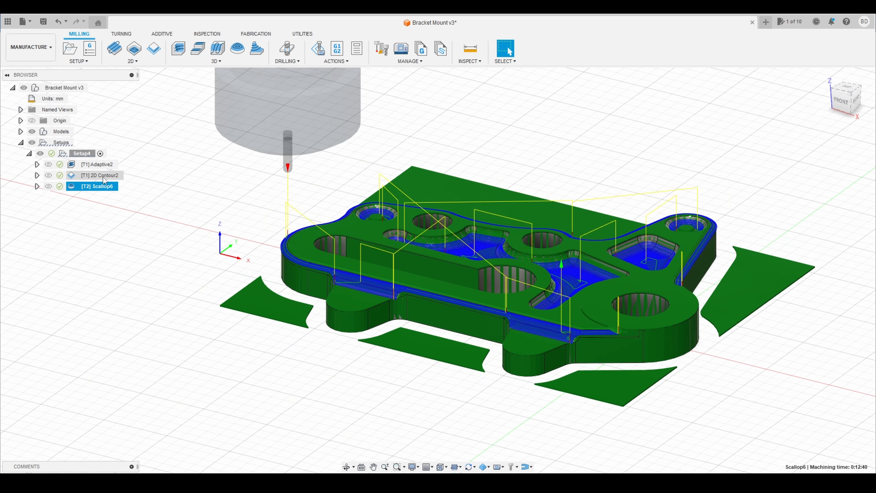
{"action": "left_click_drag", "start_coordinate": [103, 177], "coordinate": [100, 191]}
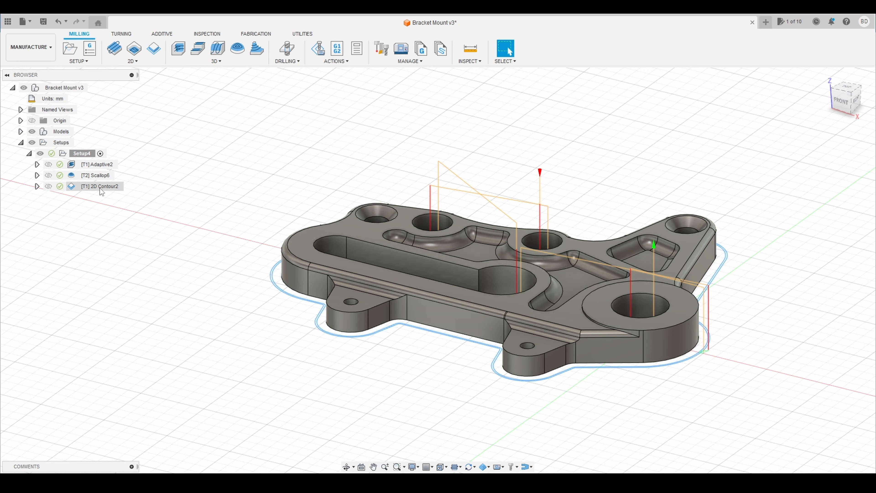
{"action": "left_click", "coordinate": [100, 187]}
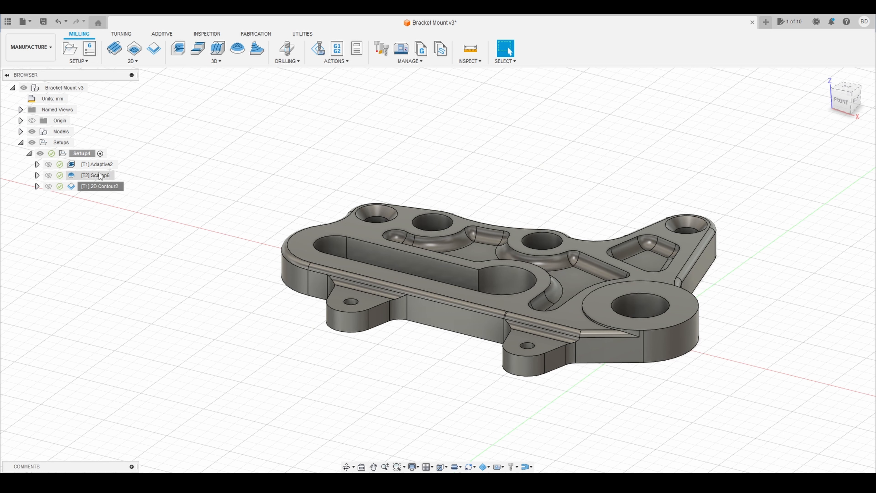
{"action": "left_click_drag", "start_coordinate": [99, 173], "coordinate": [118, 173]}
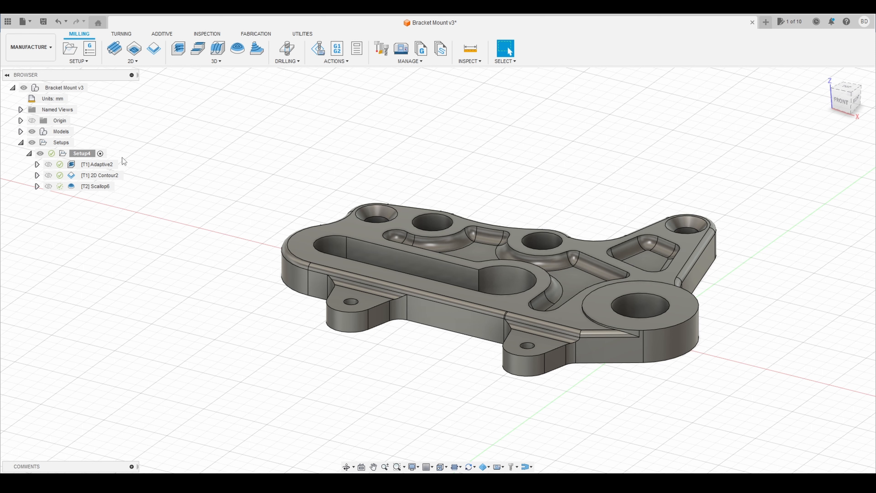
{"action": "mouse_move", "coordinate": [113, 179]}
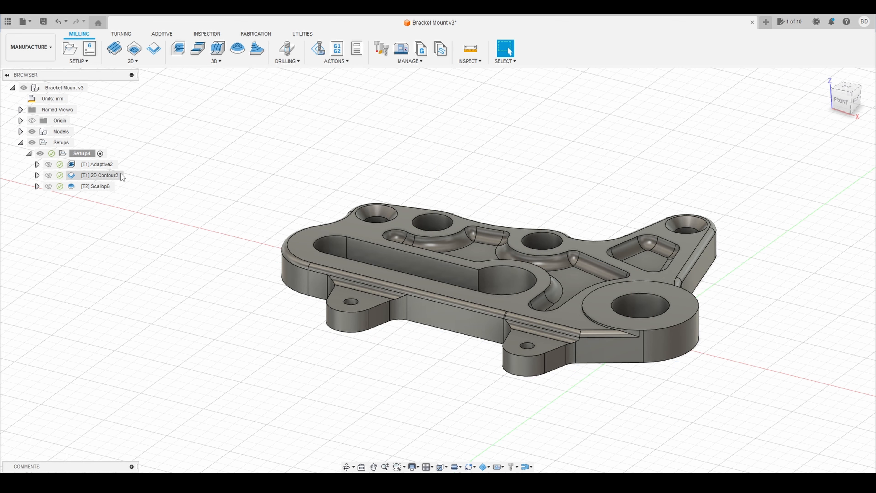
{"action": "mouse_move", "coordinate": [100, 192]}
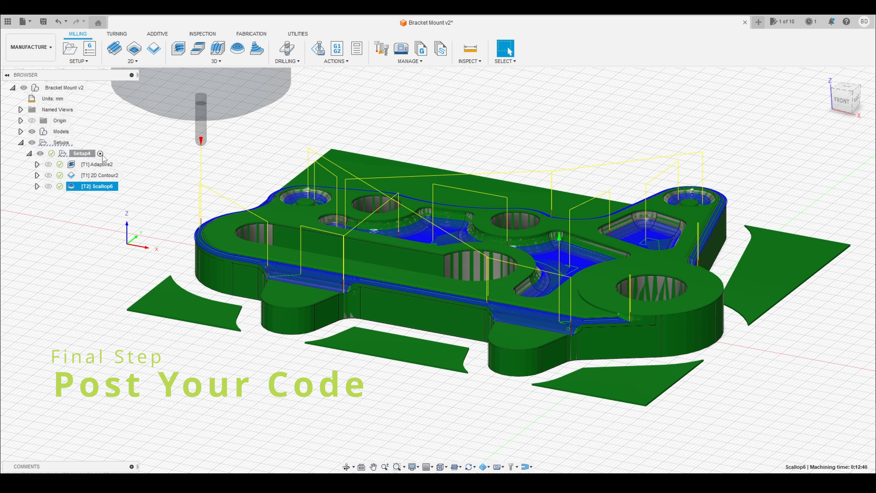
View the Post Process settings for all operations in Setup4 and leave them without posting
{"action": "right_click", "coordinate": [82, 155]}
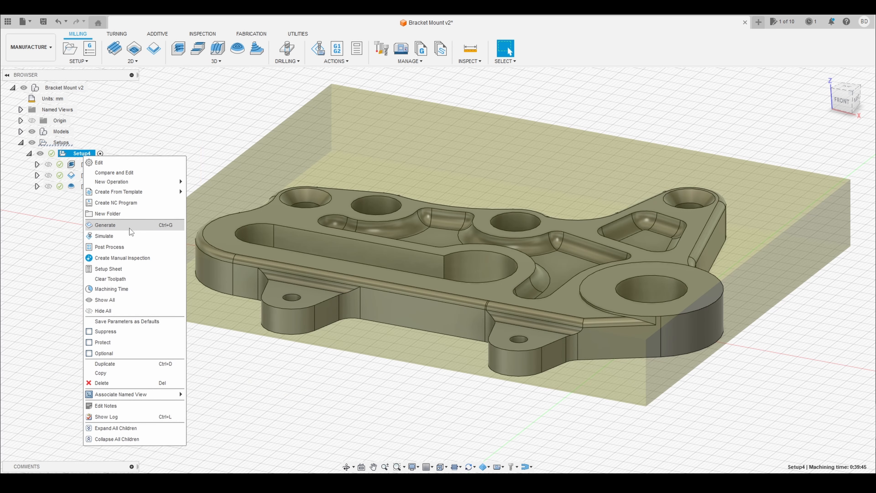
{"action": "left_click", "coordinate": [124, 246]}
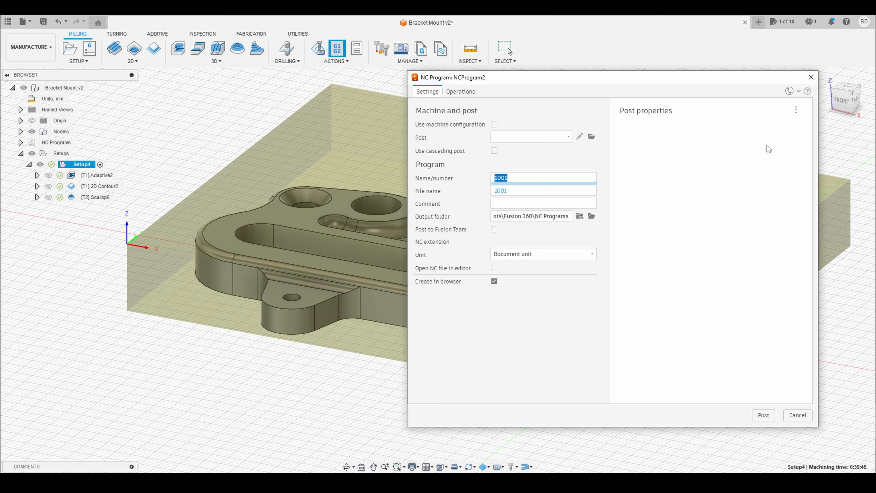
{"action": "left_click", "coordinate": [809, 79]}
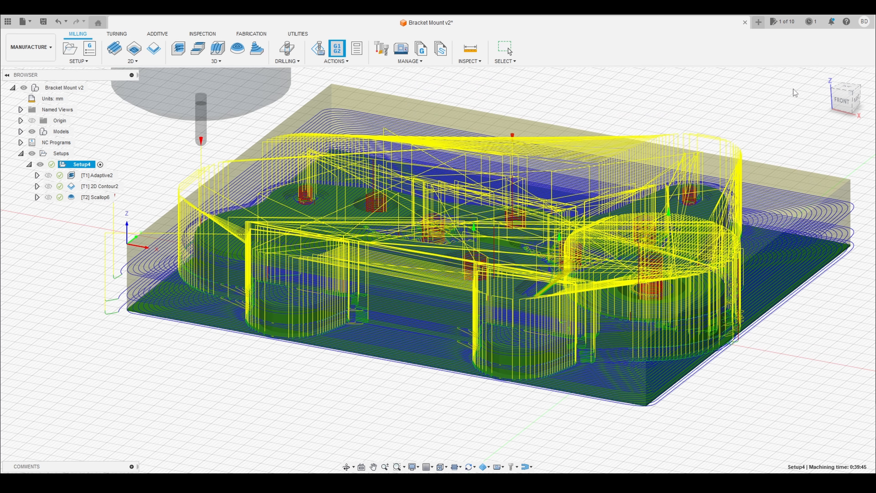
{"action": "left_click", "coordinate": [227, 145]}
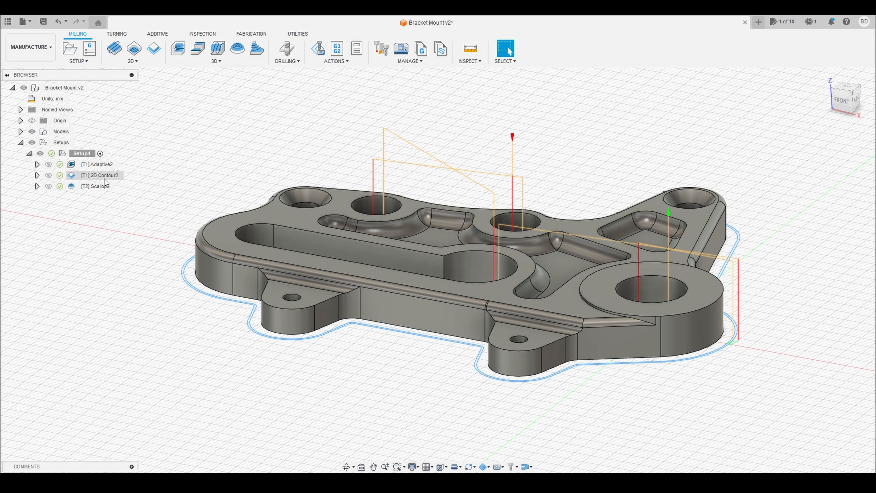
View the Post Process settings for only the two T1 operations, Adaptive2 and 2D Contour2, without posting
{"action": "left_click", "coordinate": [82, 157]}
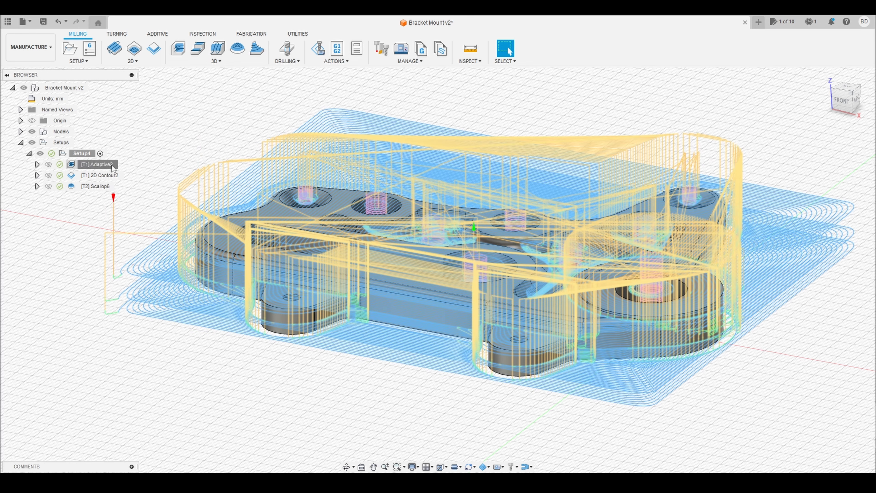
{"action": "left_click", "coordinate": [104, 164]}
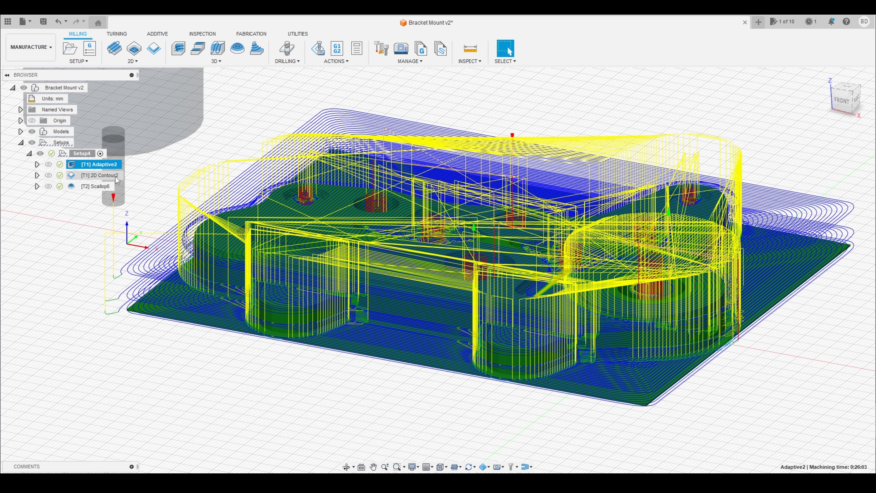
{"action": "left_click", "coordinate": [104, 176], "text": "ctrl"}
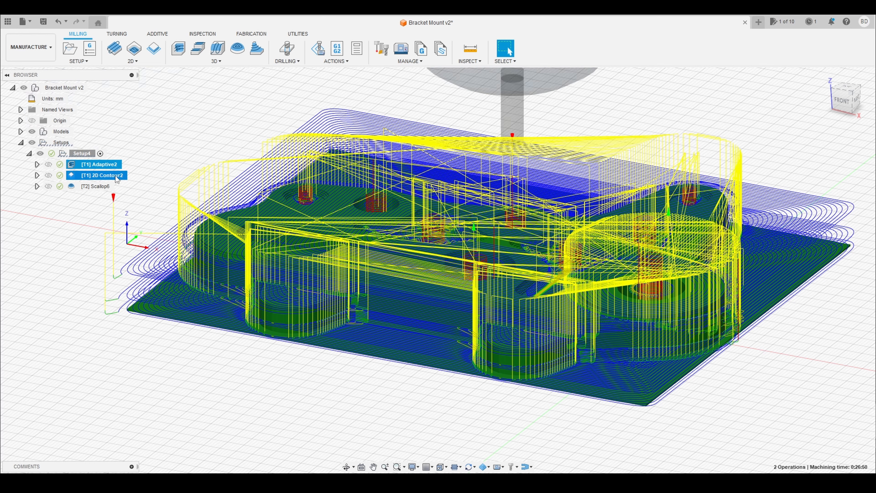
{"action": "right_click", "coordinate": [115, 176]}
{"action": "left_click", "coordinate": [153, 230]}
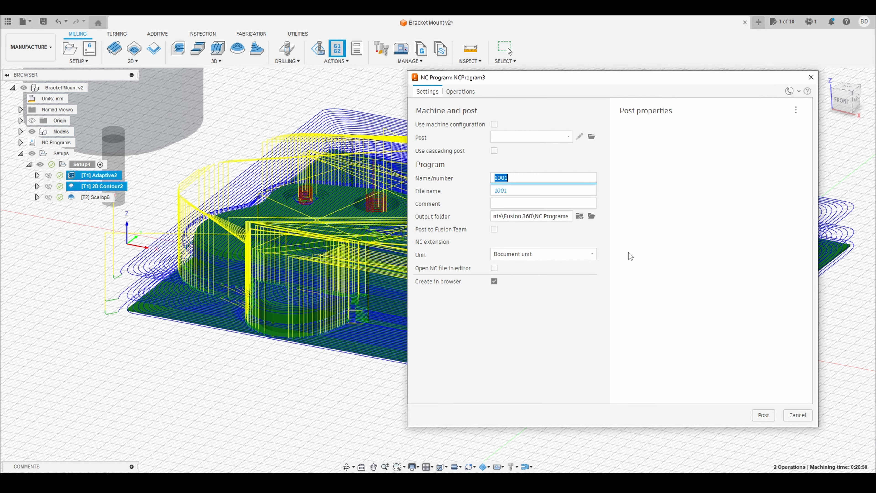
{"action": "left_click", "coordinate": [797, 414]}
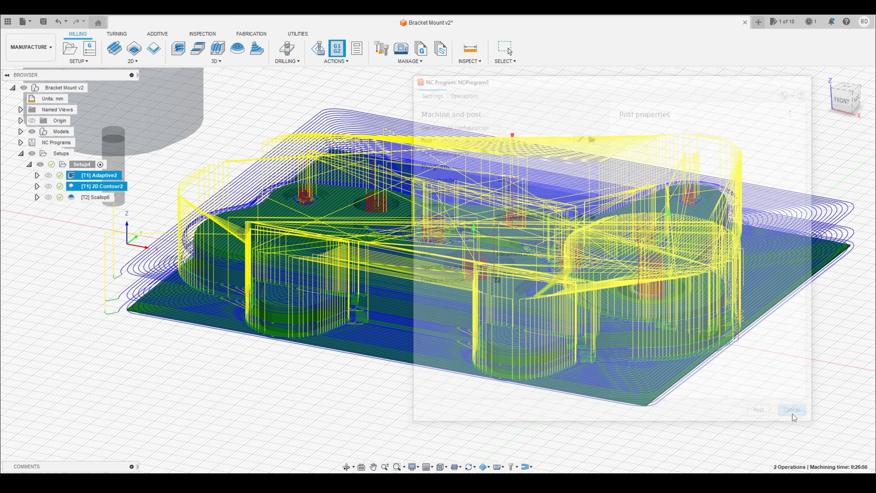
View the Post Process settings for the T2 operation Scallop6 alone, without posting, and clear the selection
{"action": "left_click", "coordinate": [98, 188]}
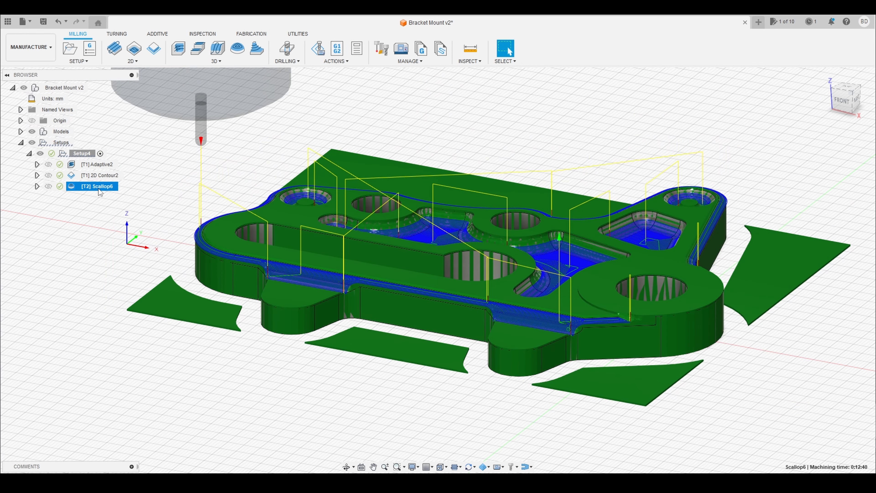
{"action": "right_click", "coordinate": [98, 189]}
{"action": "left_click", "coordinate": [136, 69]}
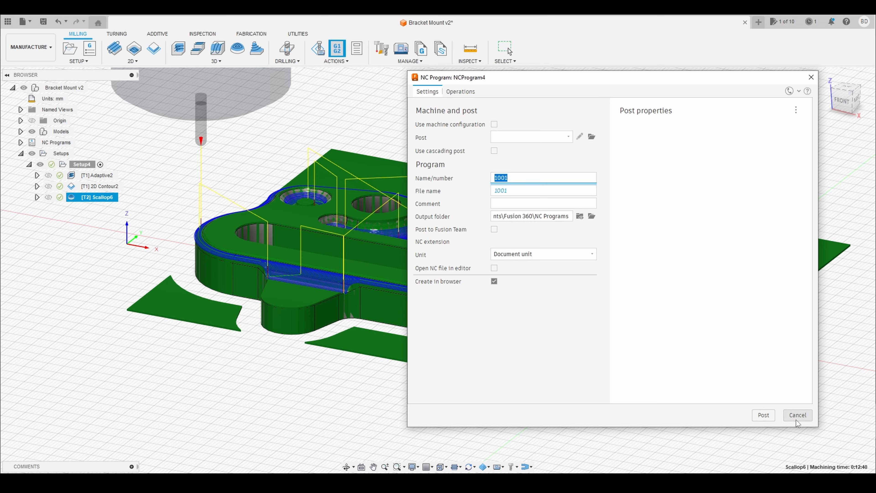
{"action": "left_click", "coordinate": [796, 419]}
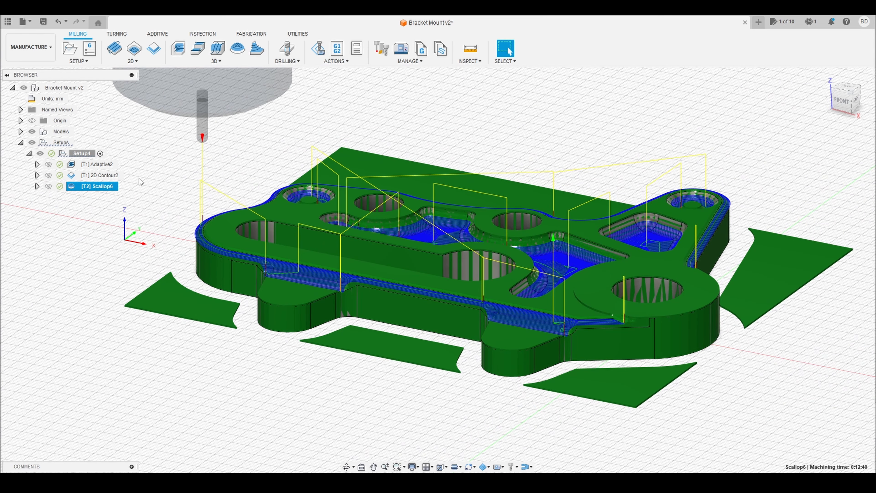
{"action": "left_click", "coordinate": [141, 167]}
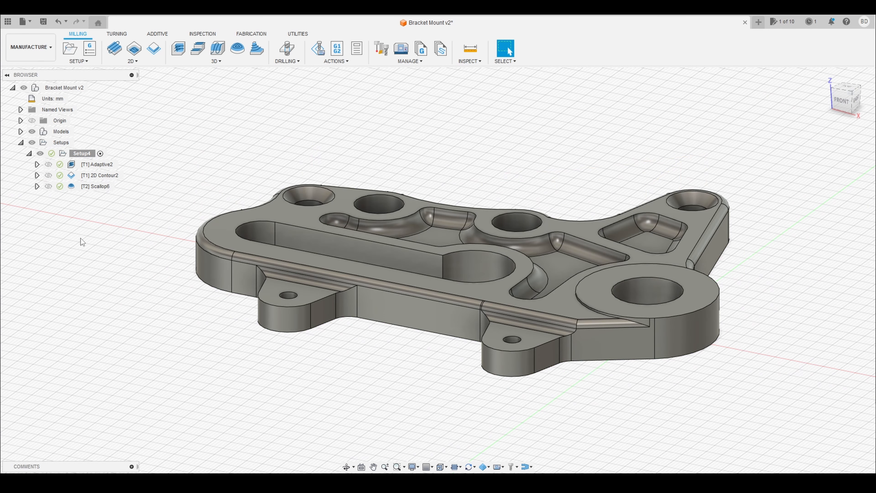